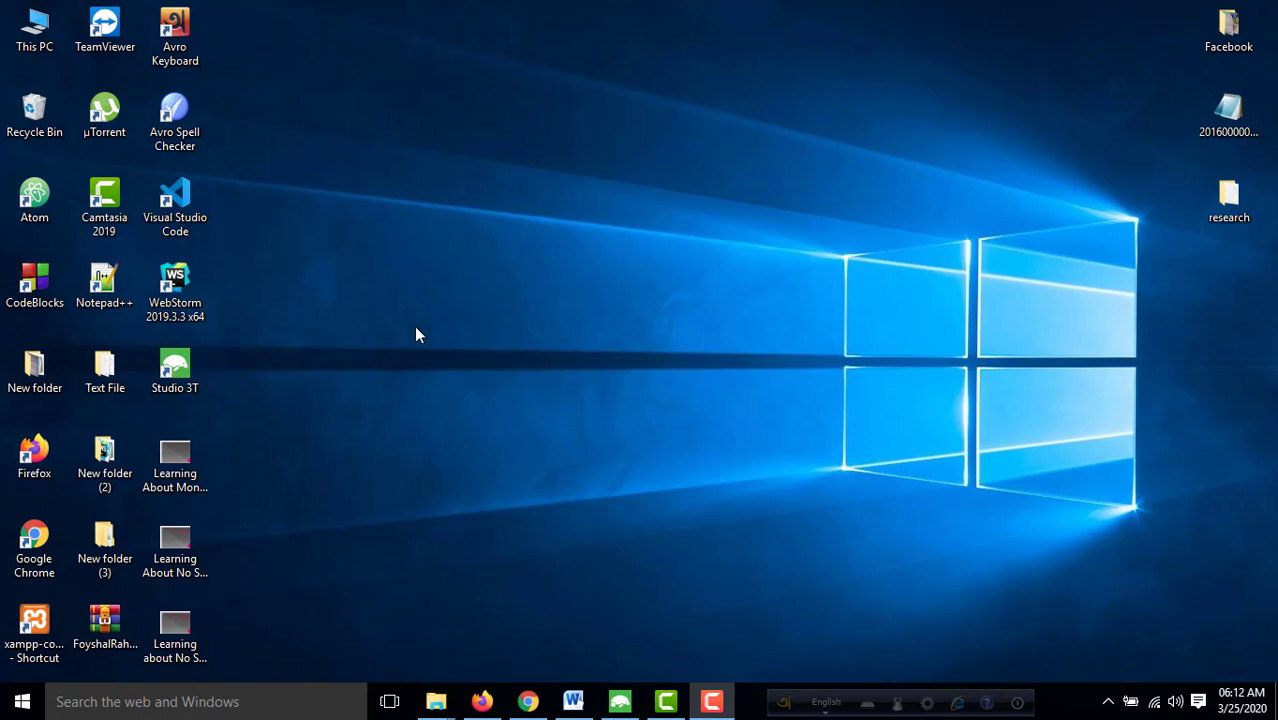
- Switch to Firefox, search the web for "node js download" and open the official Node.js download page
{"action": "left_click", "coordinate": [481, 701]}
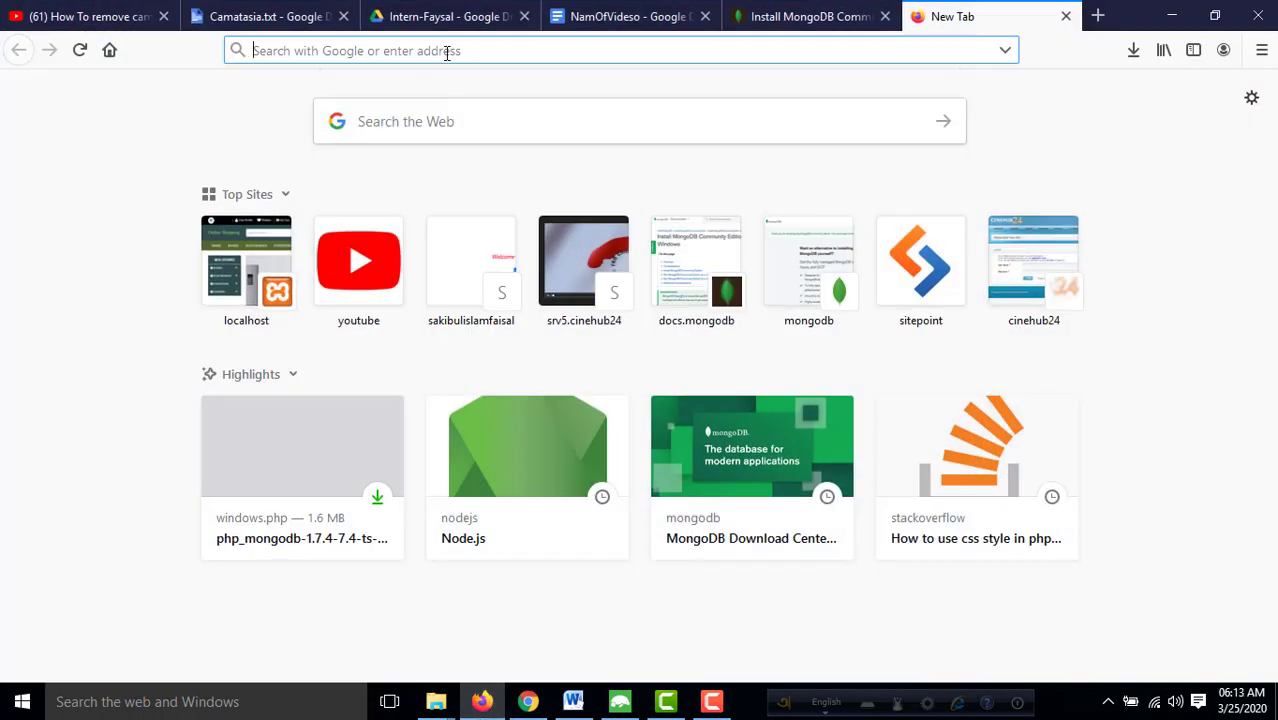
{"action": "type", "text": "nod"}
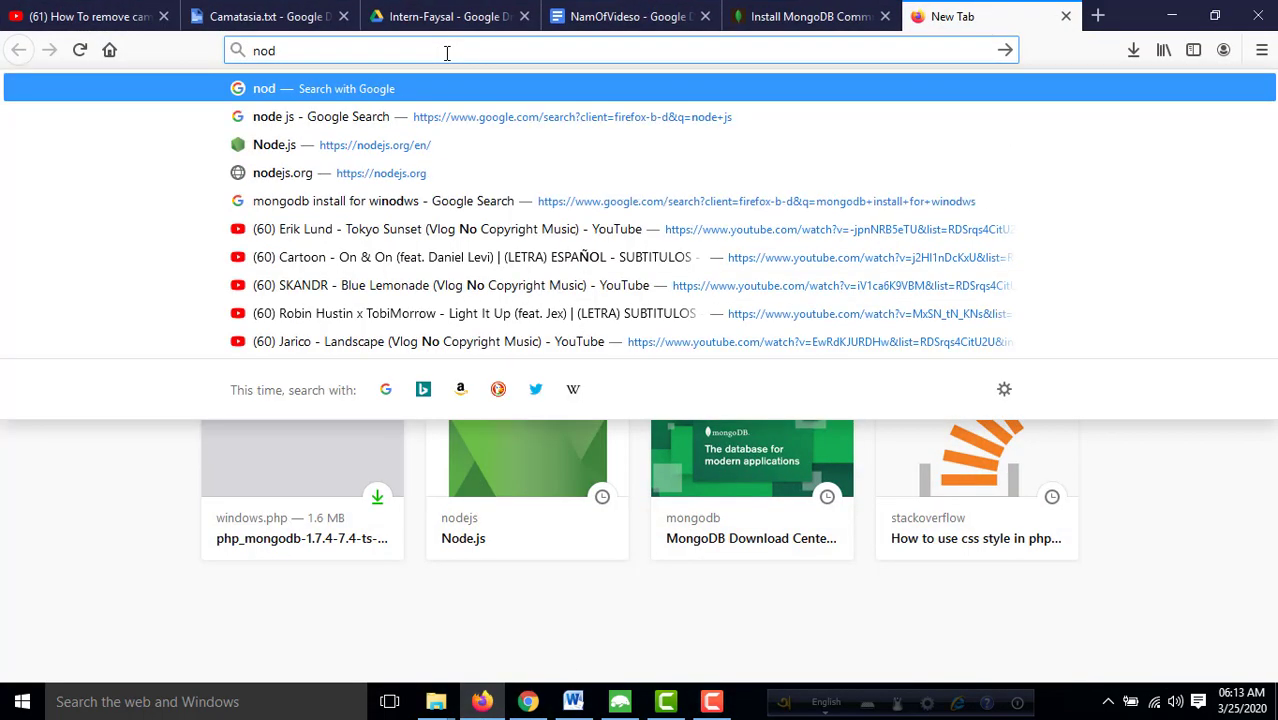
{"action": "type", "text": "e js"}
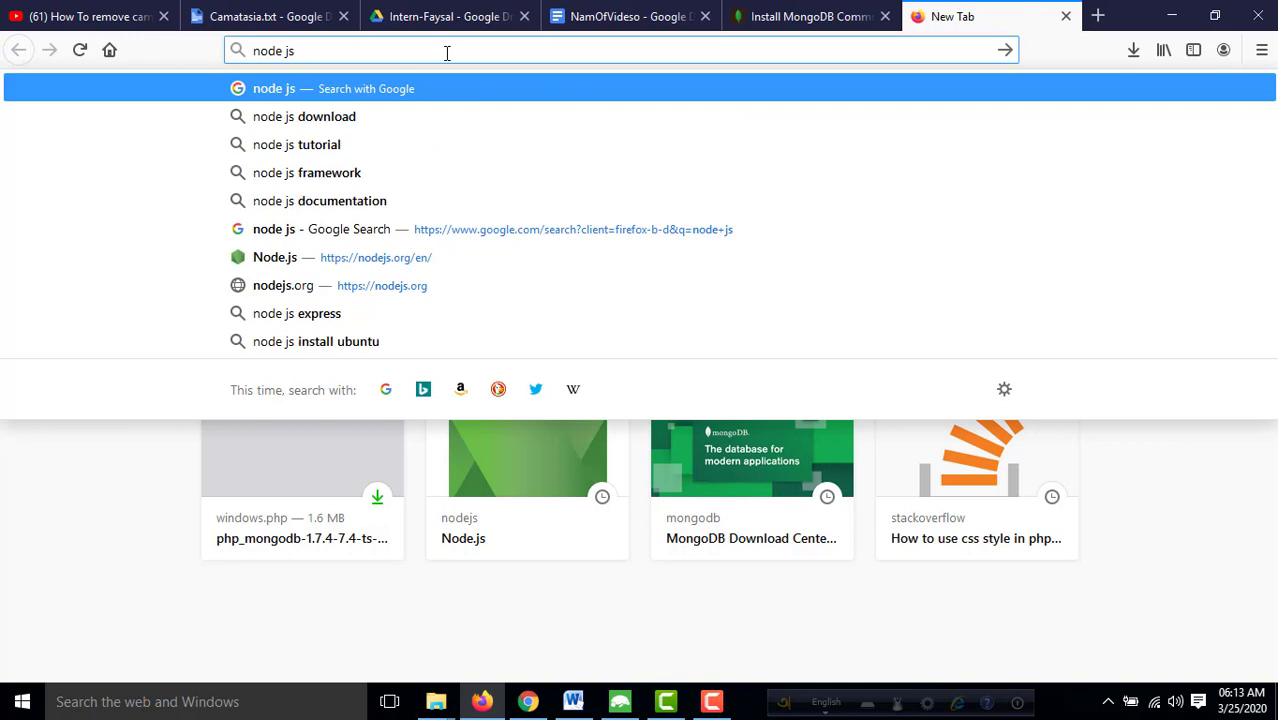
{"action": "type", "text": " download"}
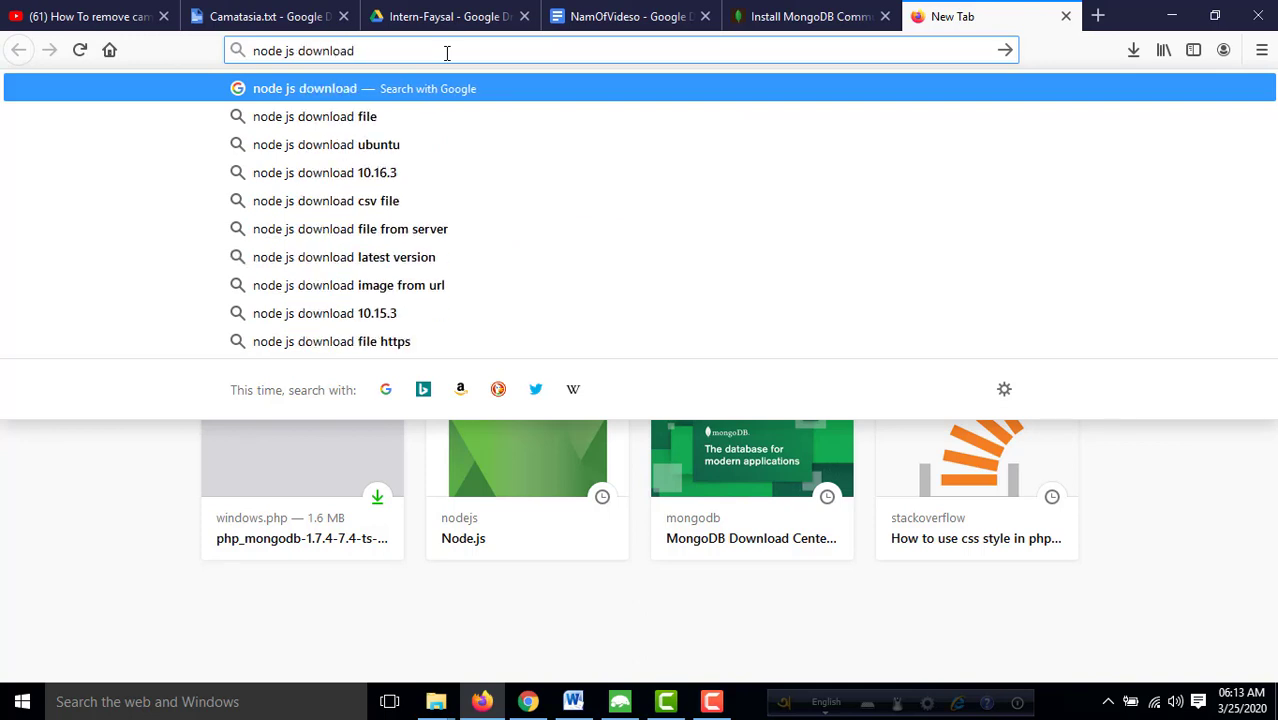
{"action": "key", "text": "Return"}
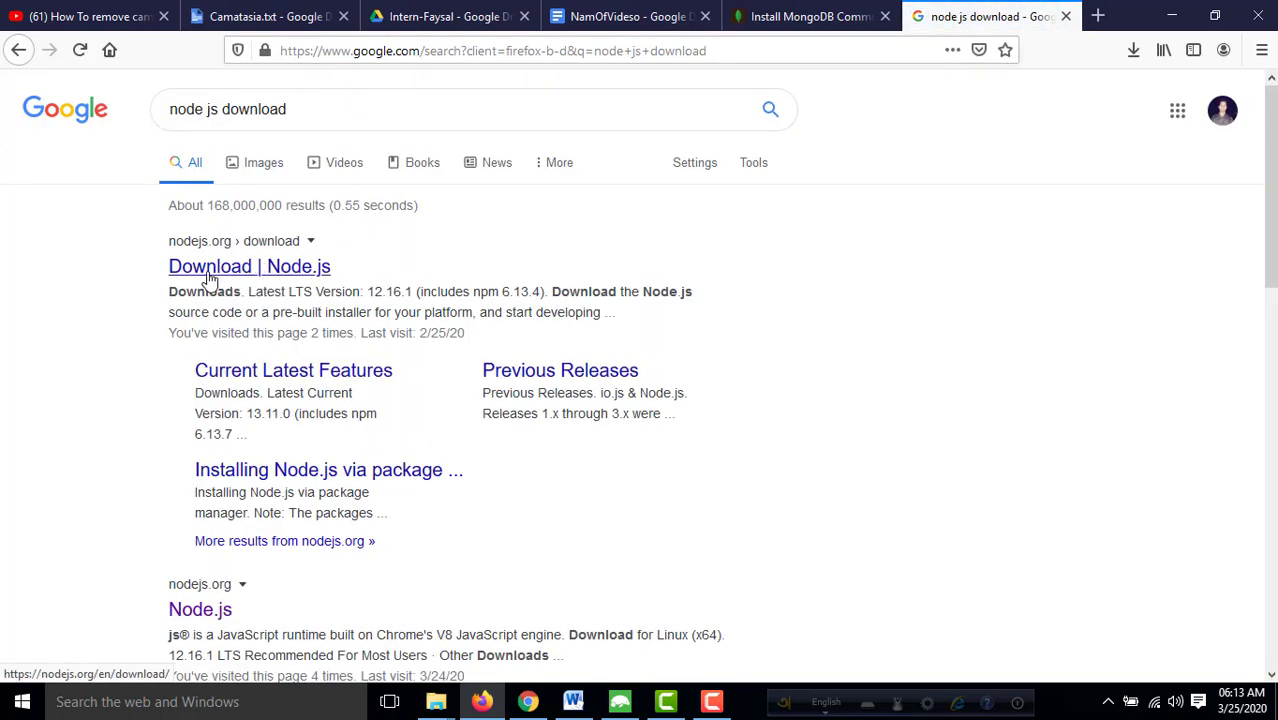
{"action": "left_click", "coordinate": [271, 272]}
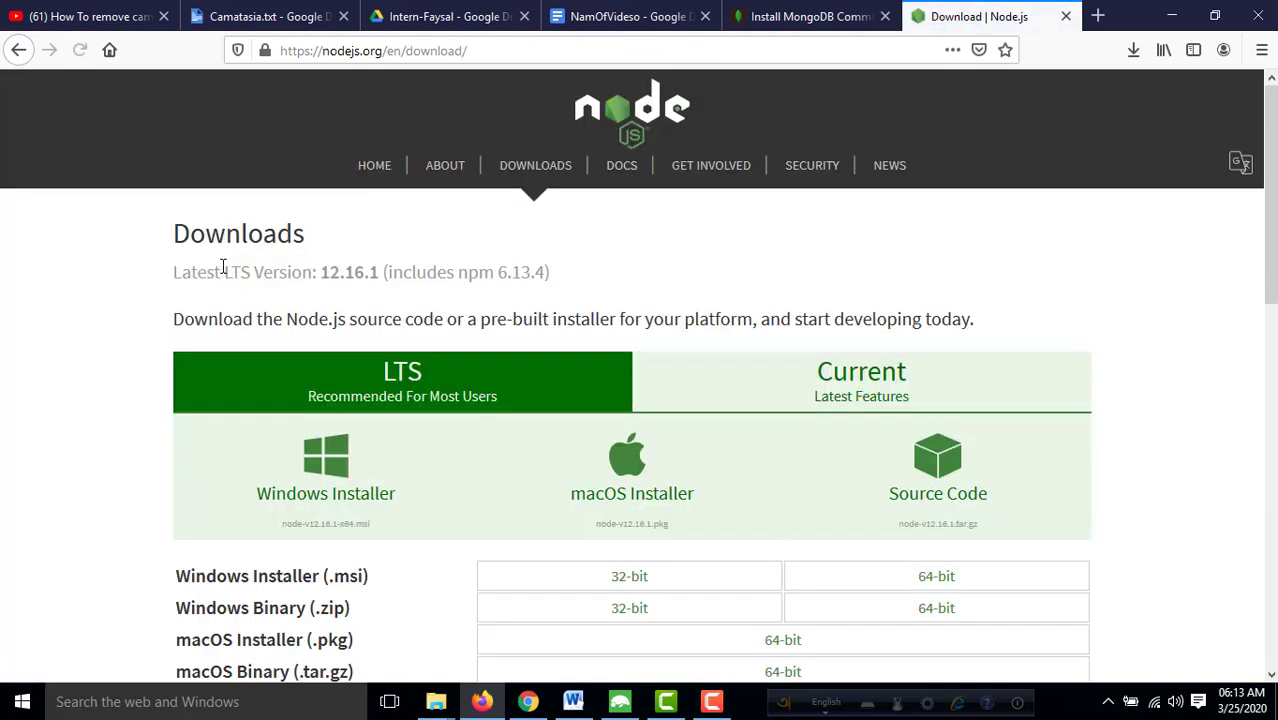
- Request the LTS Windows Installer of Node.js and cancel the save prompt
{"action": "scroll", "coordinate": [428, 308], "scroll_direction": "down", "scroll_amount": 3}
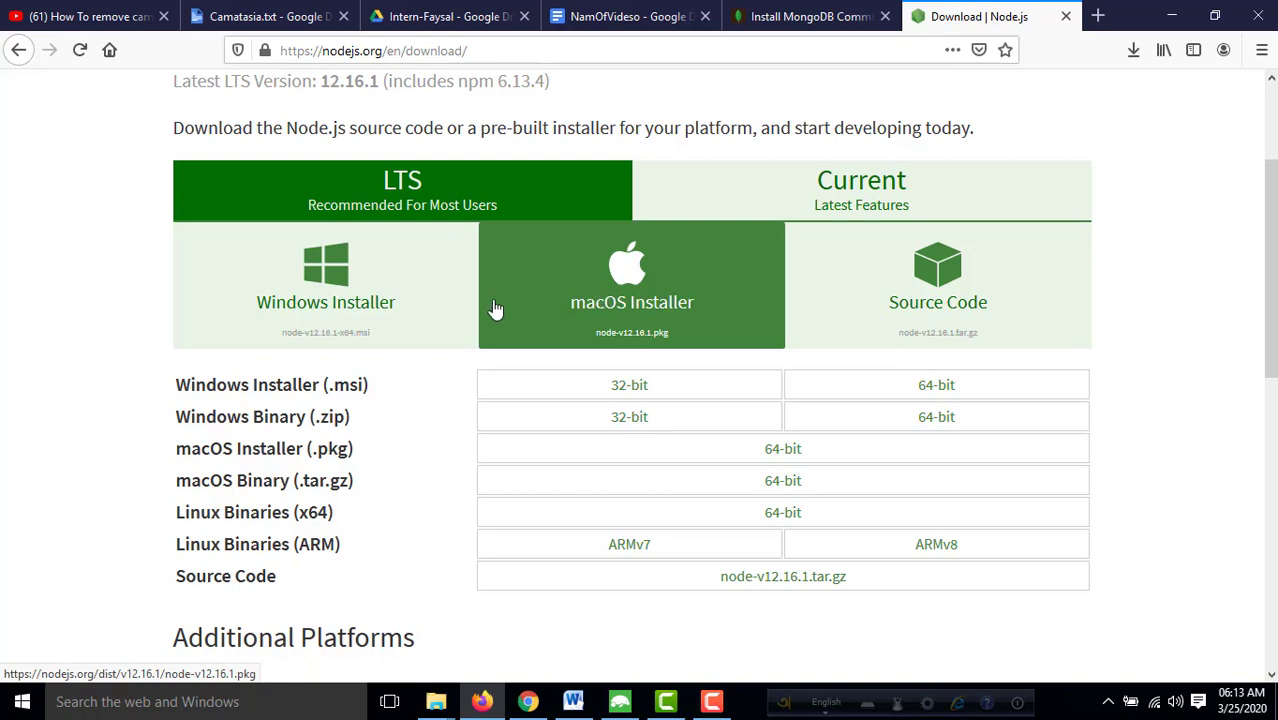
{"action": "left_click", "coordinate": [314, 306]}
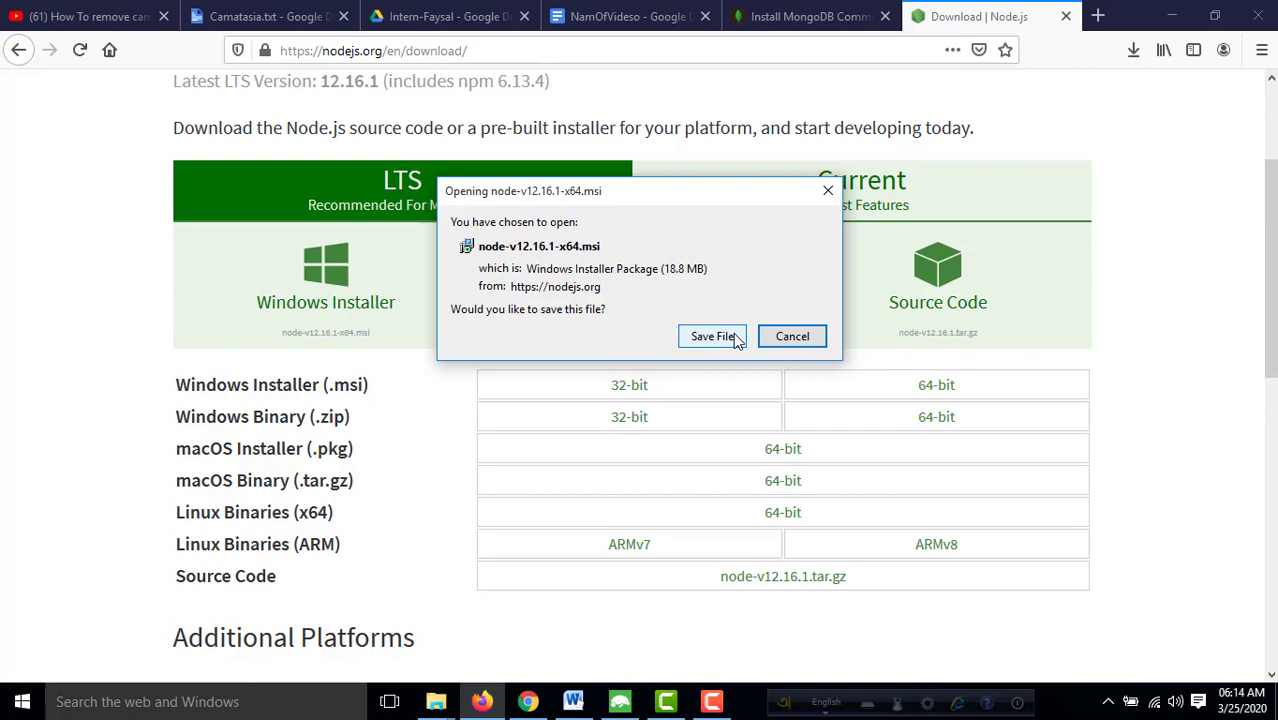
{"action": "left_click", "coordinate": [792, 336]}
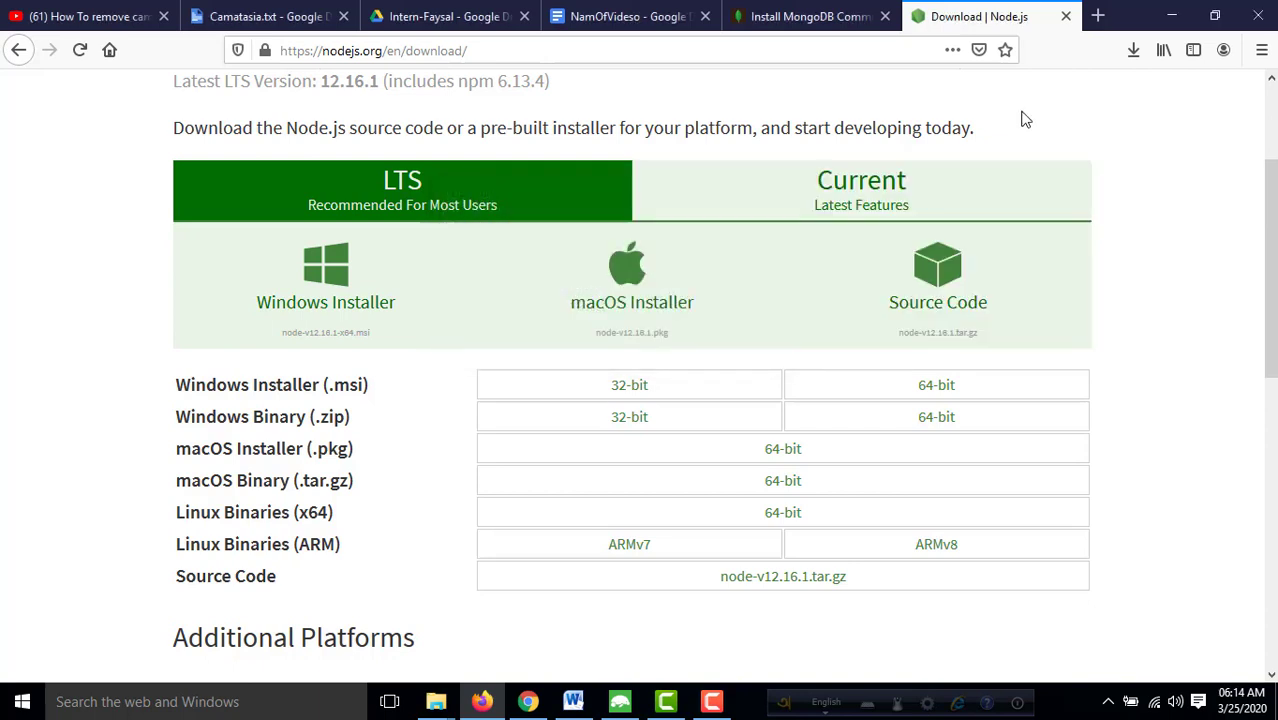
- In a new browser tab, search for "composer download" and open the getcomposer.org download page
{"action": "left_click", "coordinate": [1096, 16]}
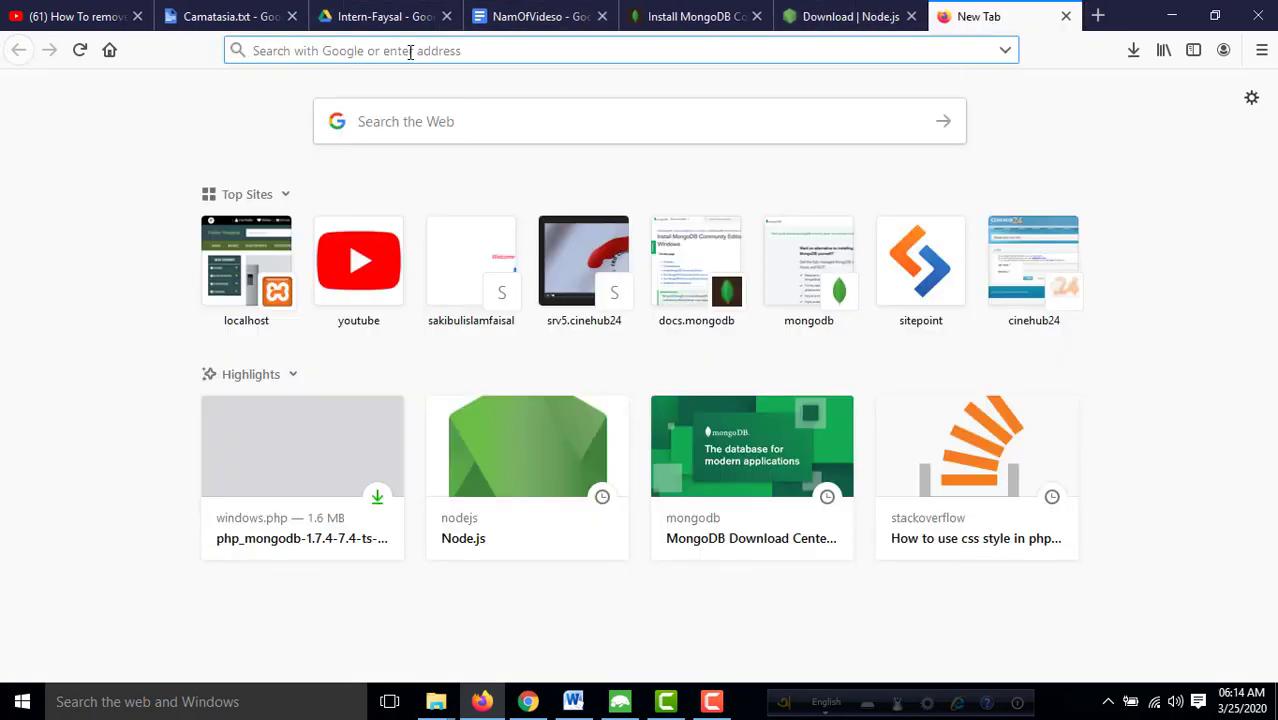
{"action": "type", "text": "co"}
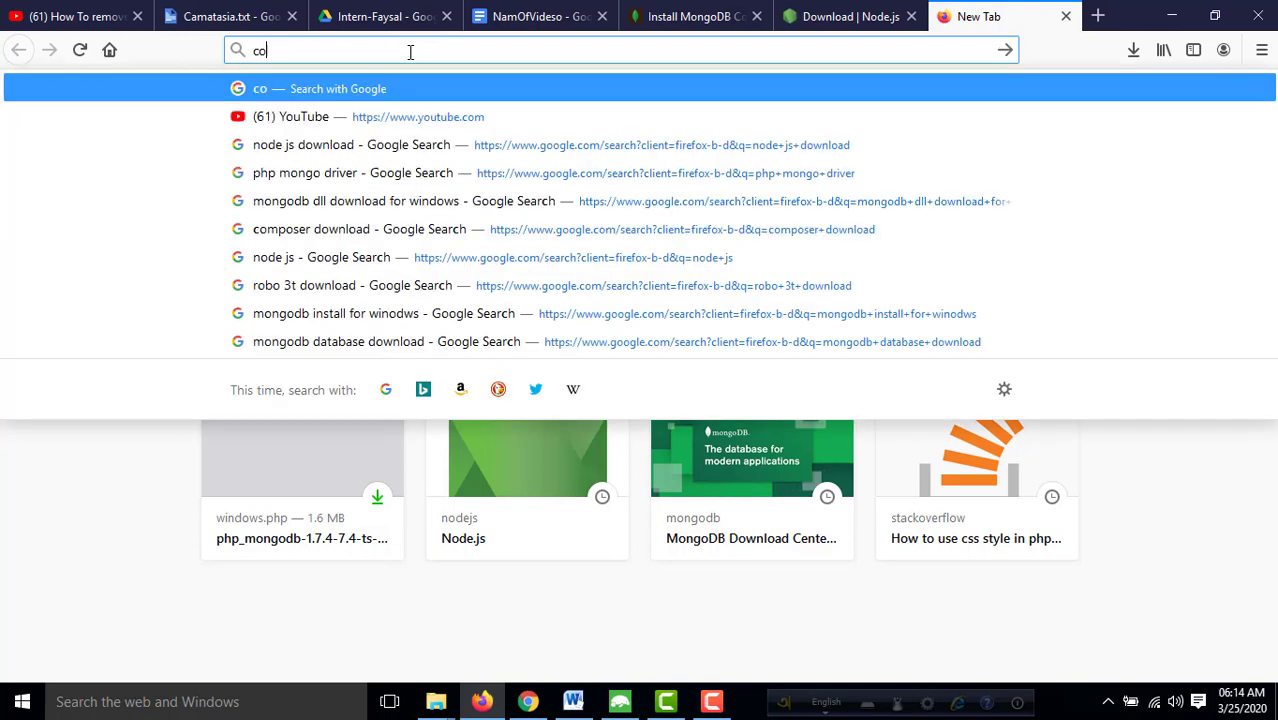
{"action": "type", "text": "mposer install"}
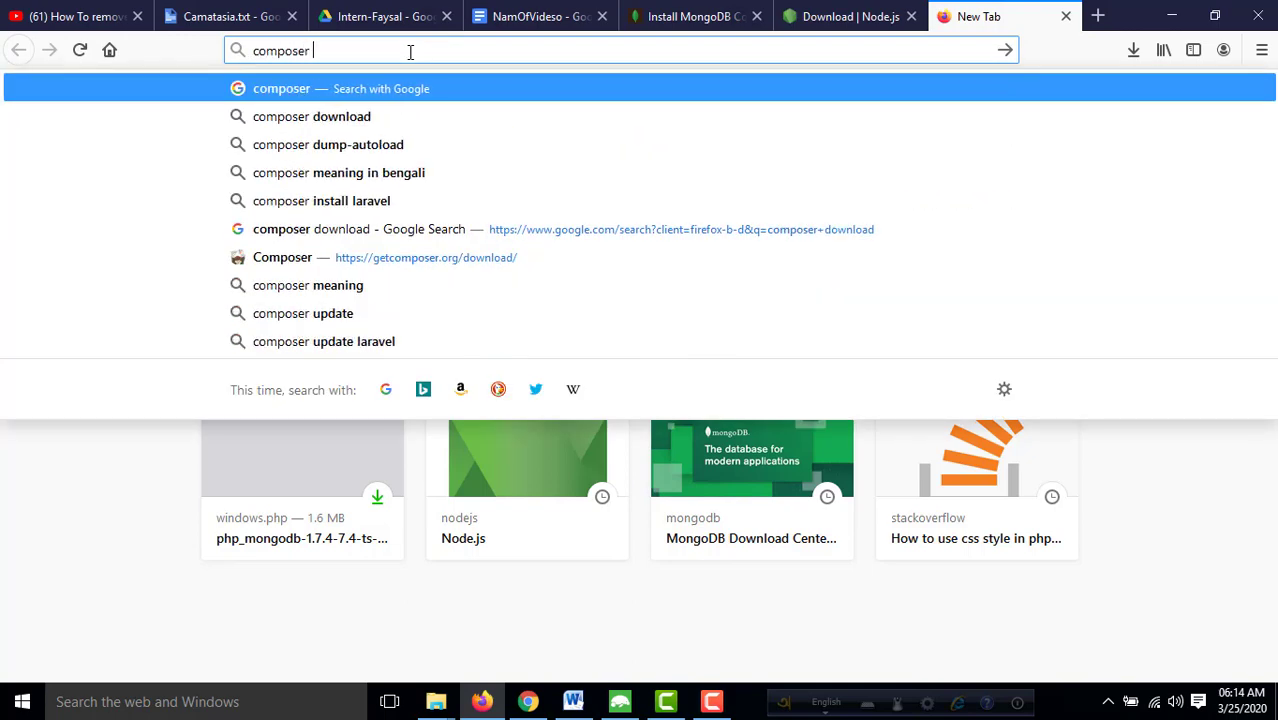
{"action": "key", "text": "BackSpace"}
{"action": "key", "text": "BackSpace"}
{"action": "key", "text": "BackSpace"}
{"action": "key", "text": "BackSpace"}
{"action": "key", "text": "BackSpace"}
{"action": "key", "text": "BackSpace"}
{"action": "key", "text": "BackSpace"}
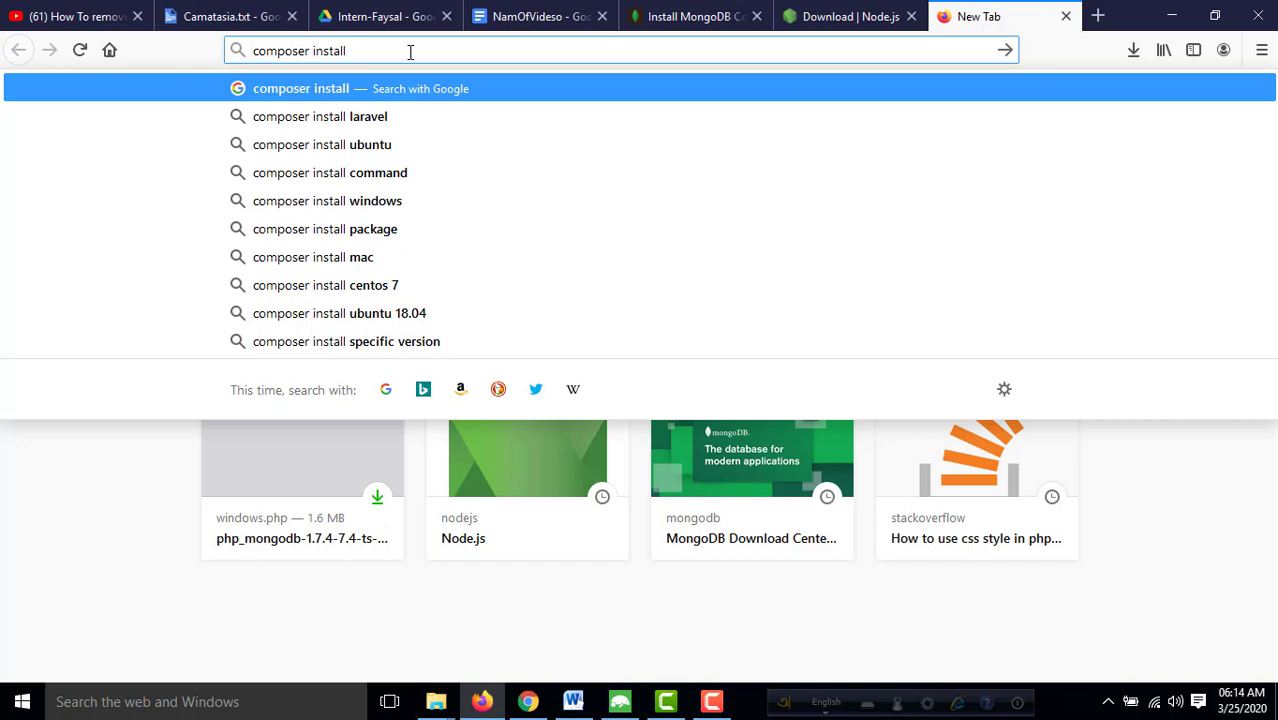
{"action": "key", "text": "BackSpace"}
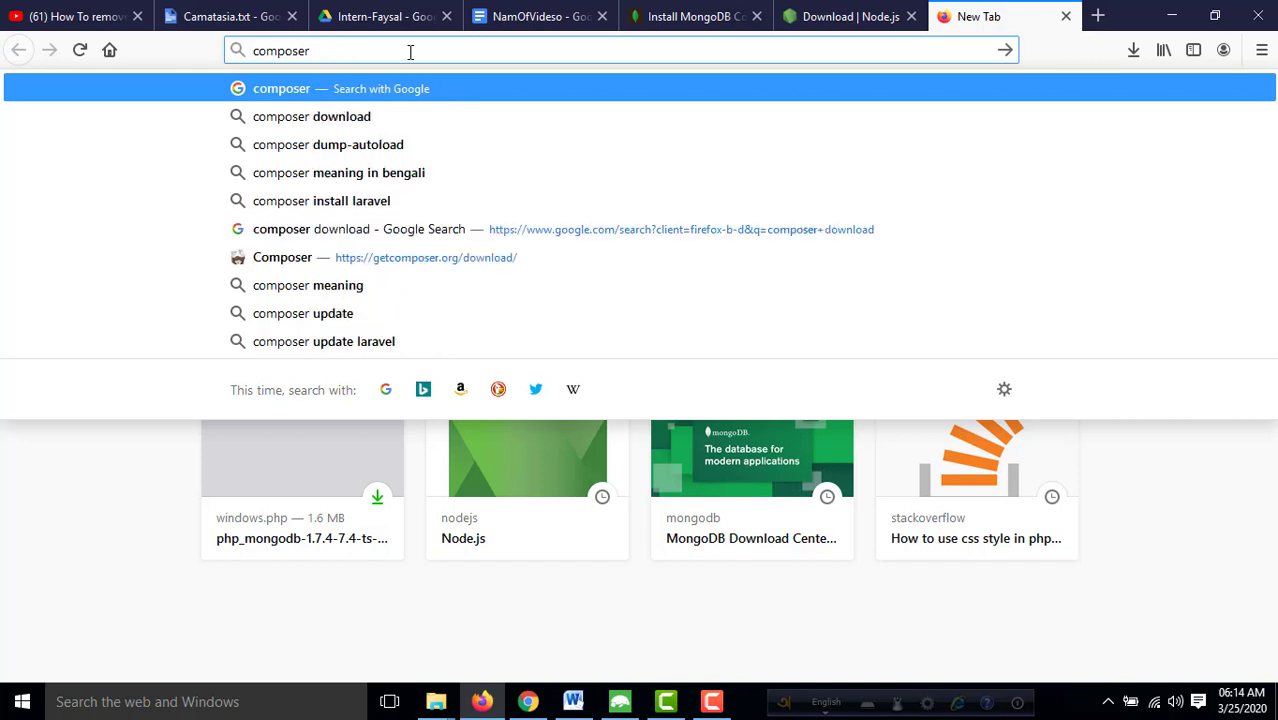
{"action": "type", "text": "download"}
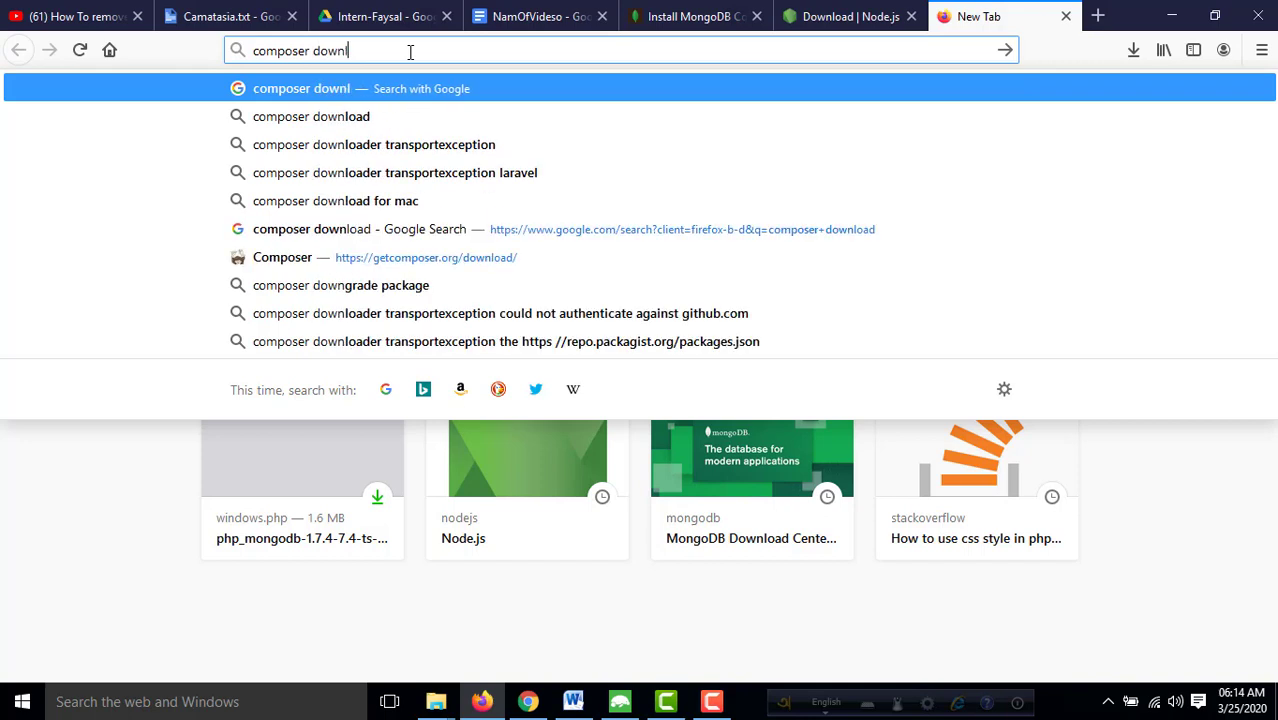
{"action": "key", "text": "Return"}
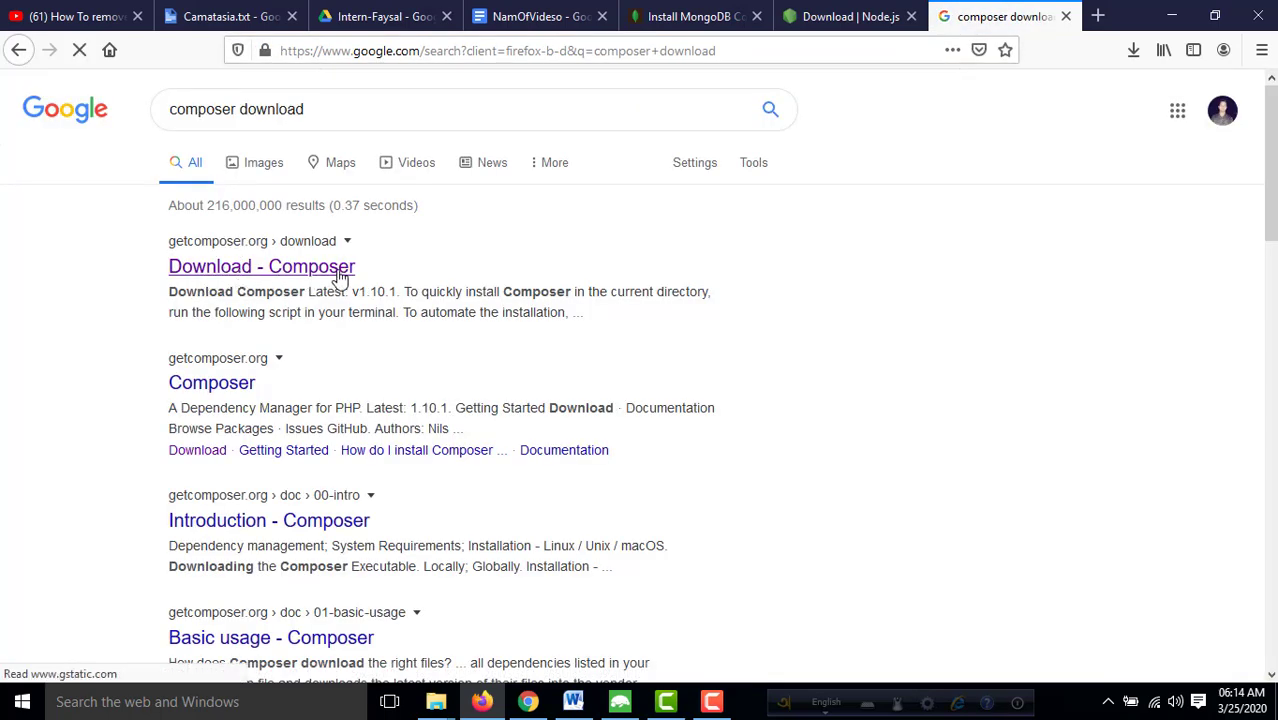
{"action": "left_click", "coordinate": [250, 270]}
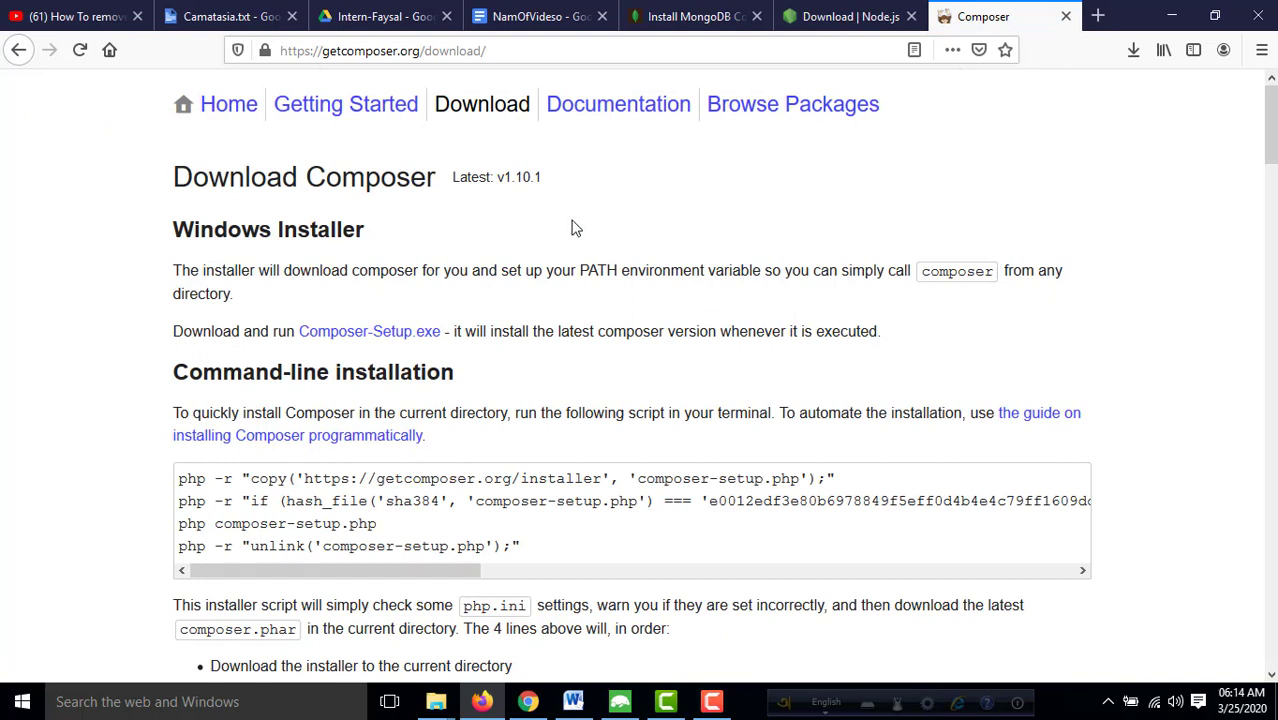
- Request the Composer-Setup.exe Windows installer and cancel the save prompt
{"action": "left_click_drag", "start_coordinate": [173, 331], "coordinate": [511, 359]}
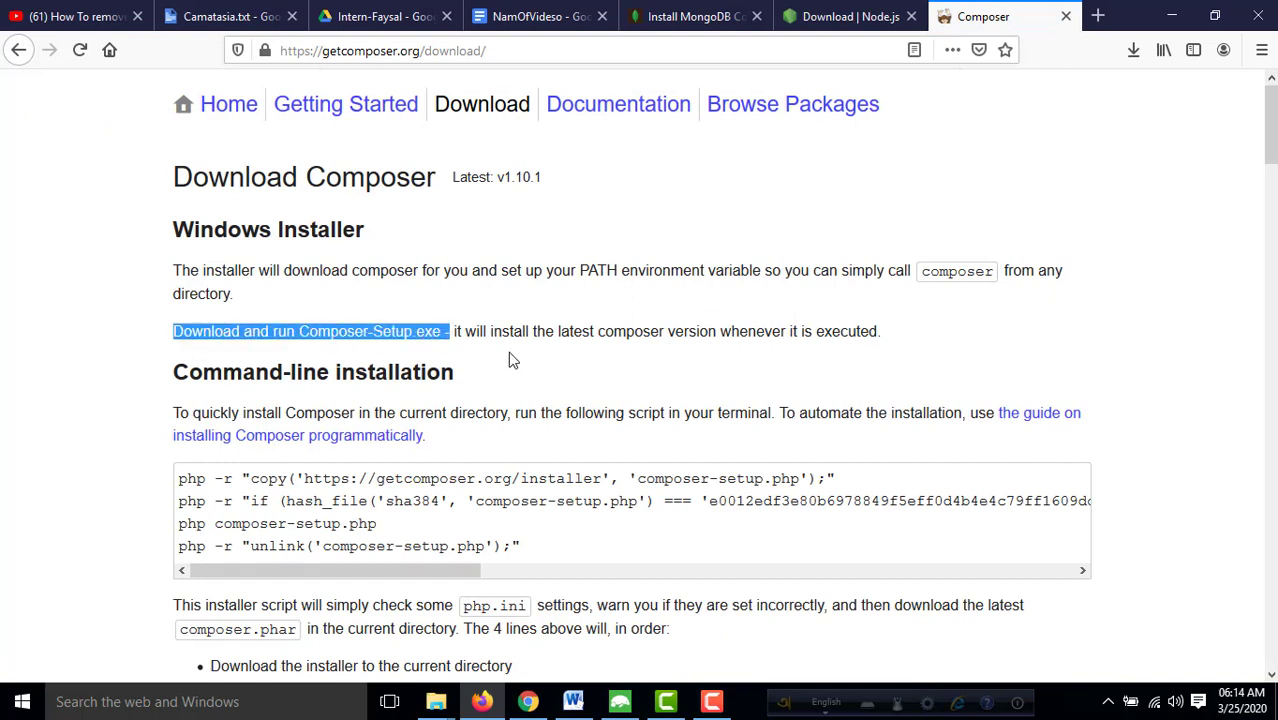
{"action": "left_click", "coordinate": [447, 358]}
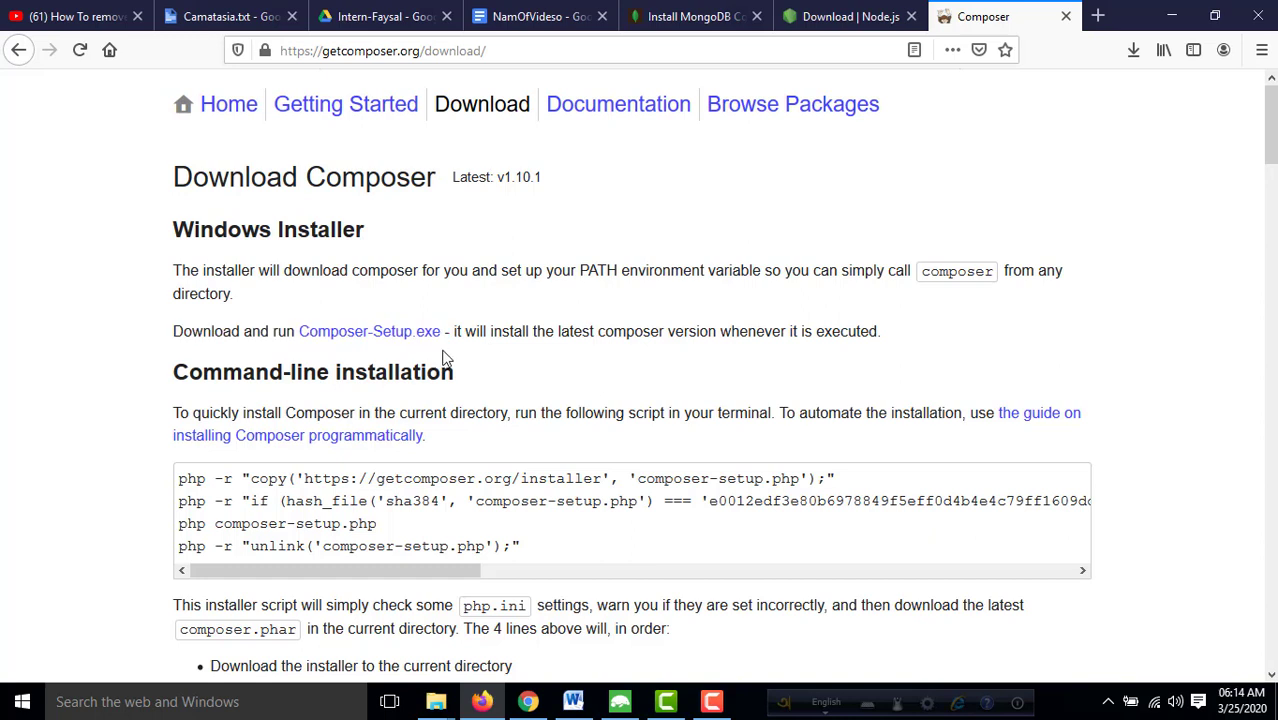
{"action": "left_click", "coordinate": [389, 337]}
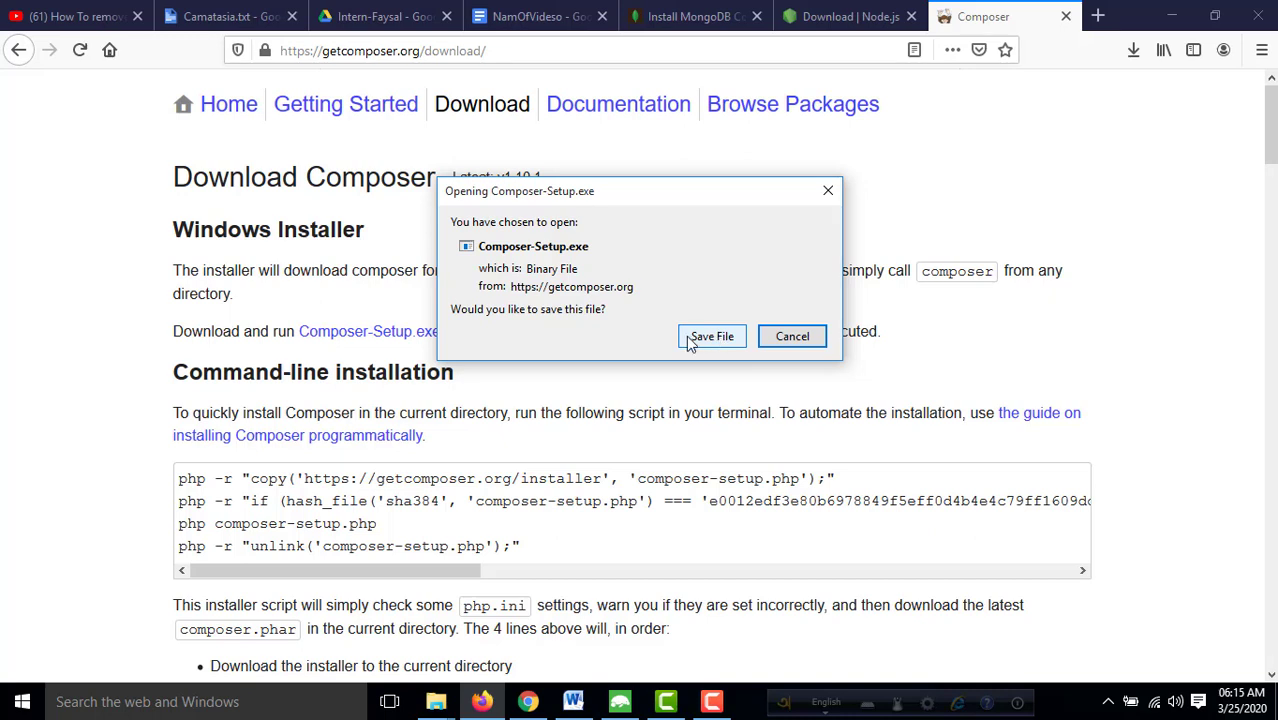
{"action": "left_click", "coordinate": [792, 337]}
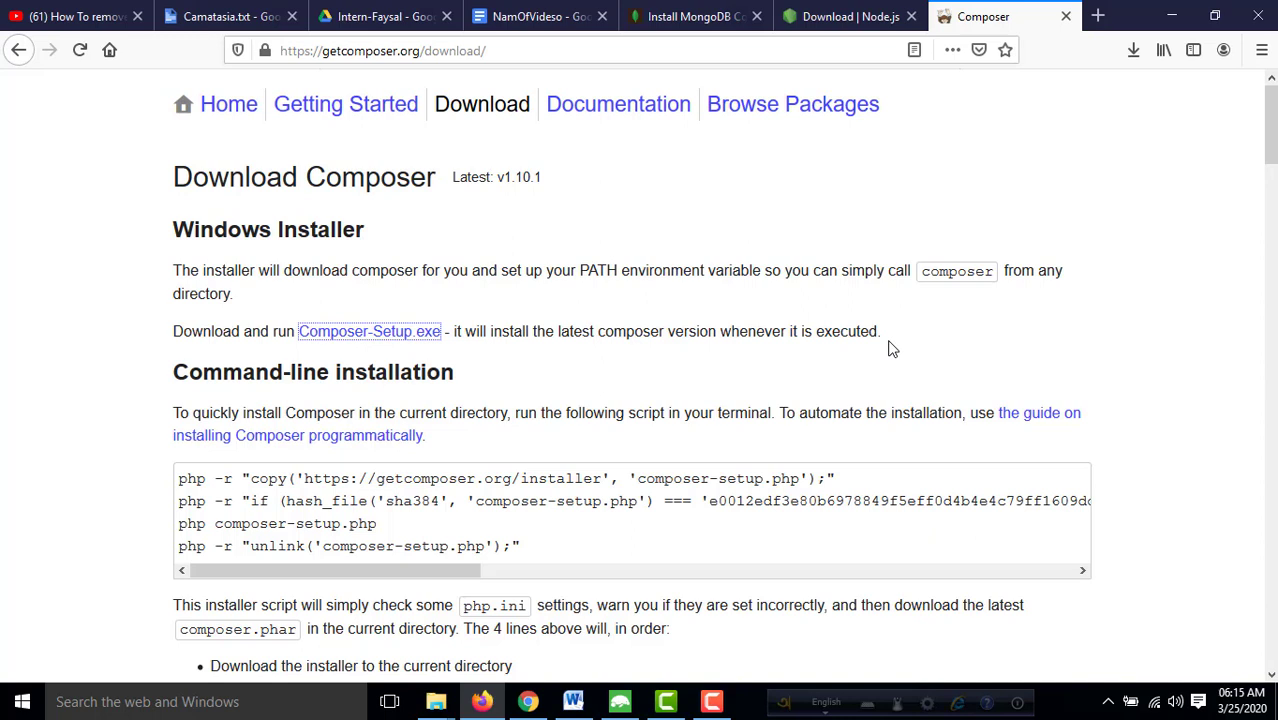
{"action": "left_click", "coordinate": [428, 331]}
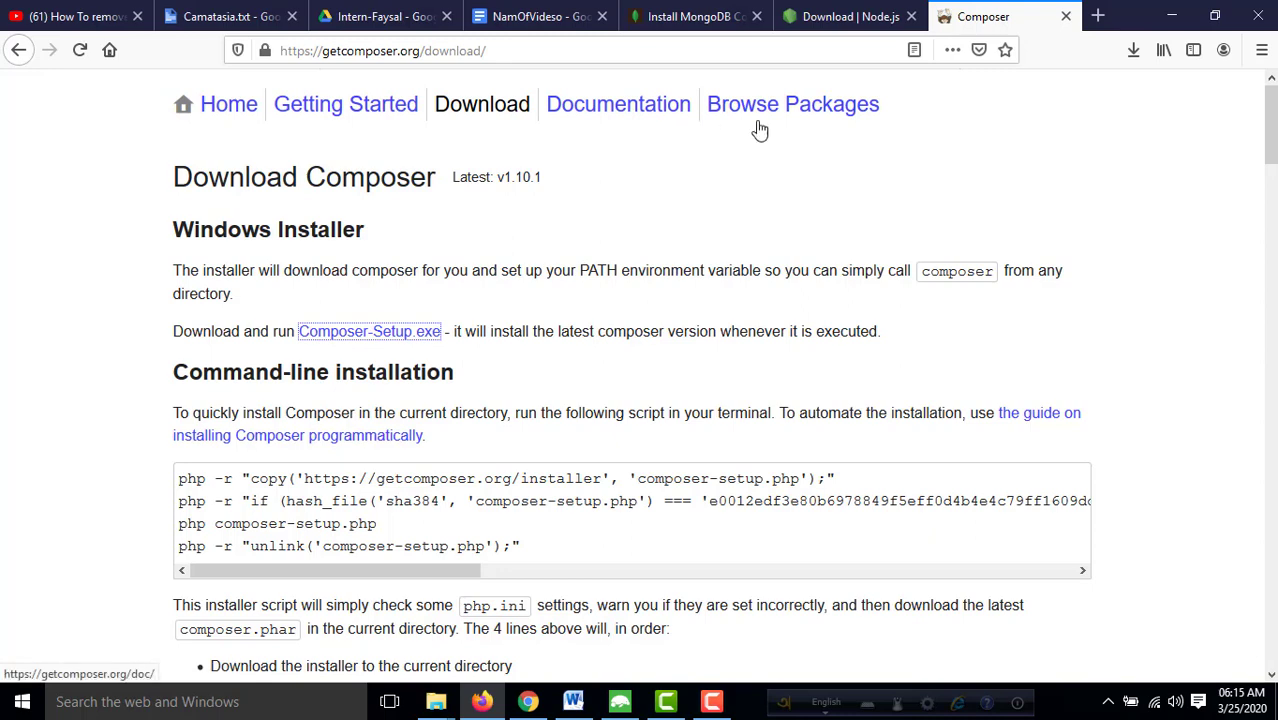
- In a new browser tab, search for "mongodb dll download for windows" and open the PECL mongodb package page
{"action": "left_click", "coordinate": [1098, 16]}
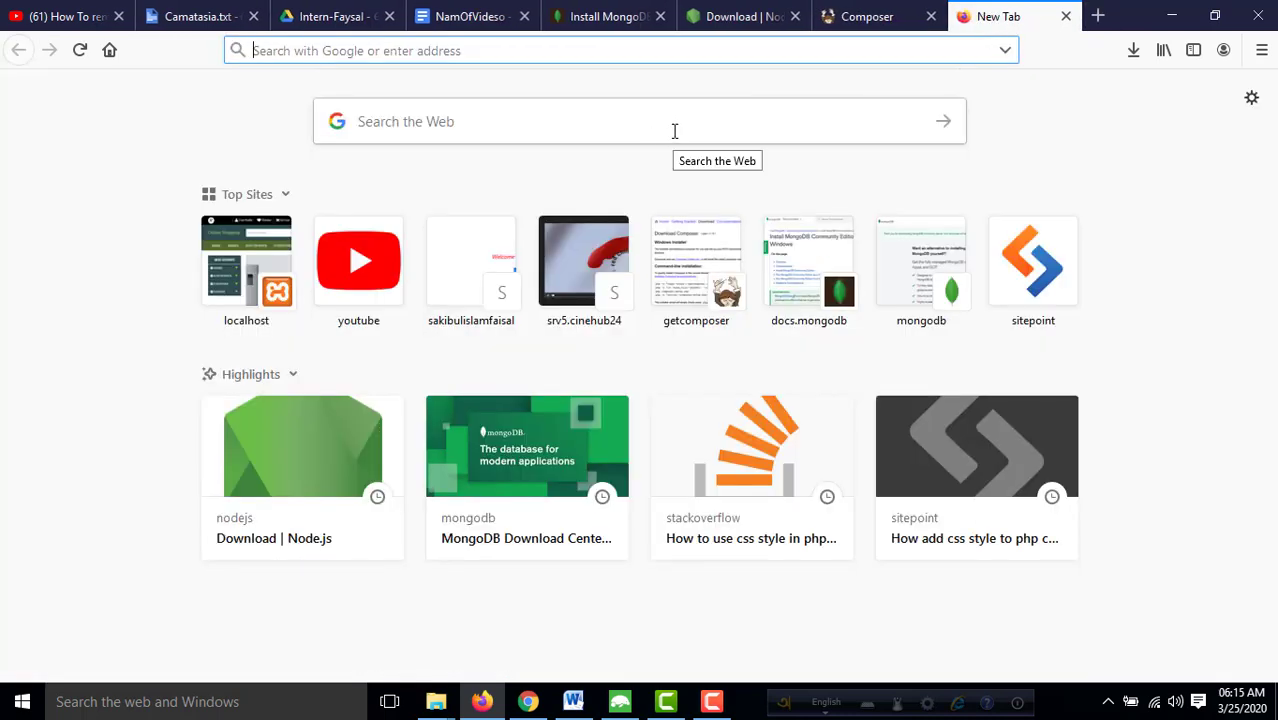
{"action": "type", "text": "mongo"}
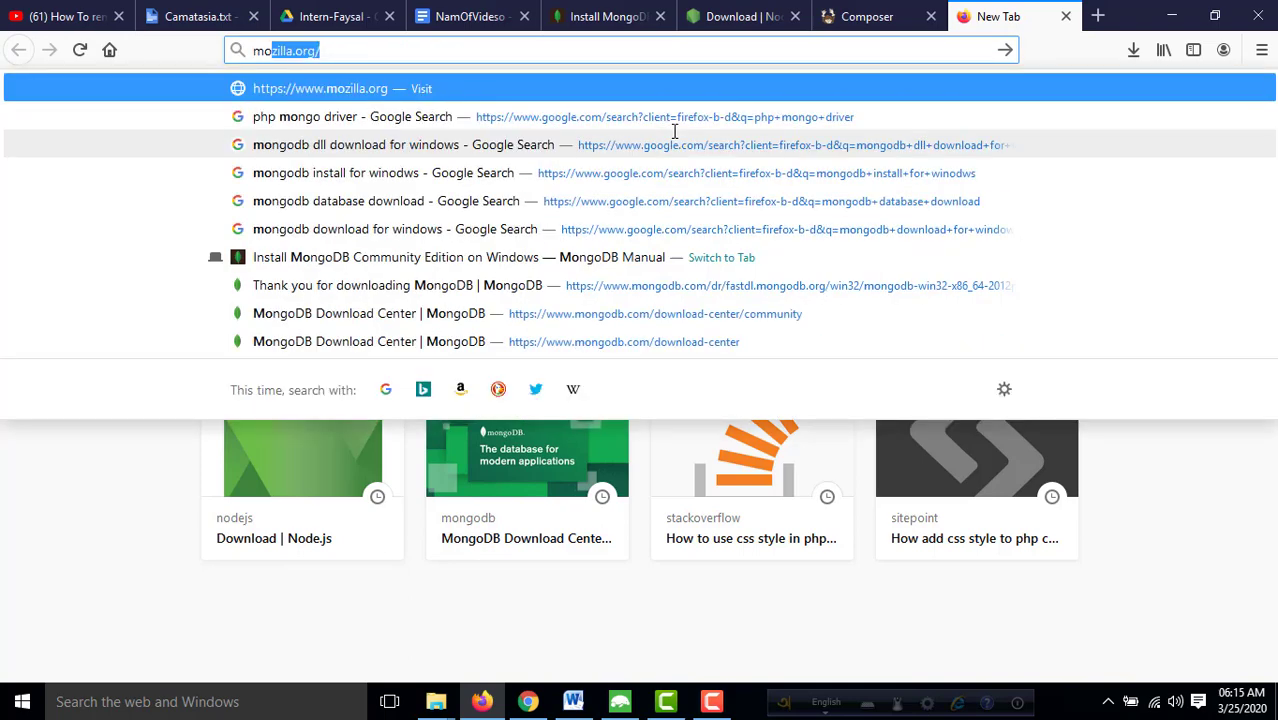
{"action": "type", "text": "b dll"}
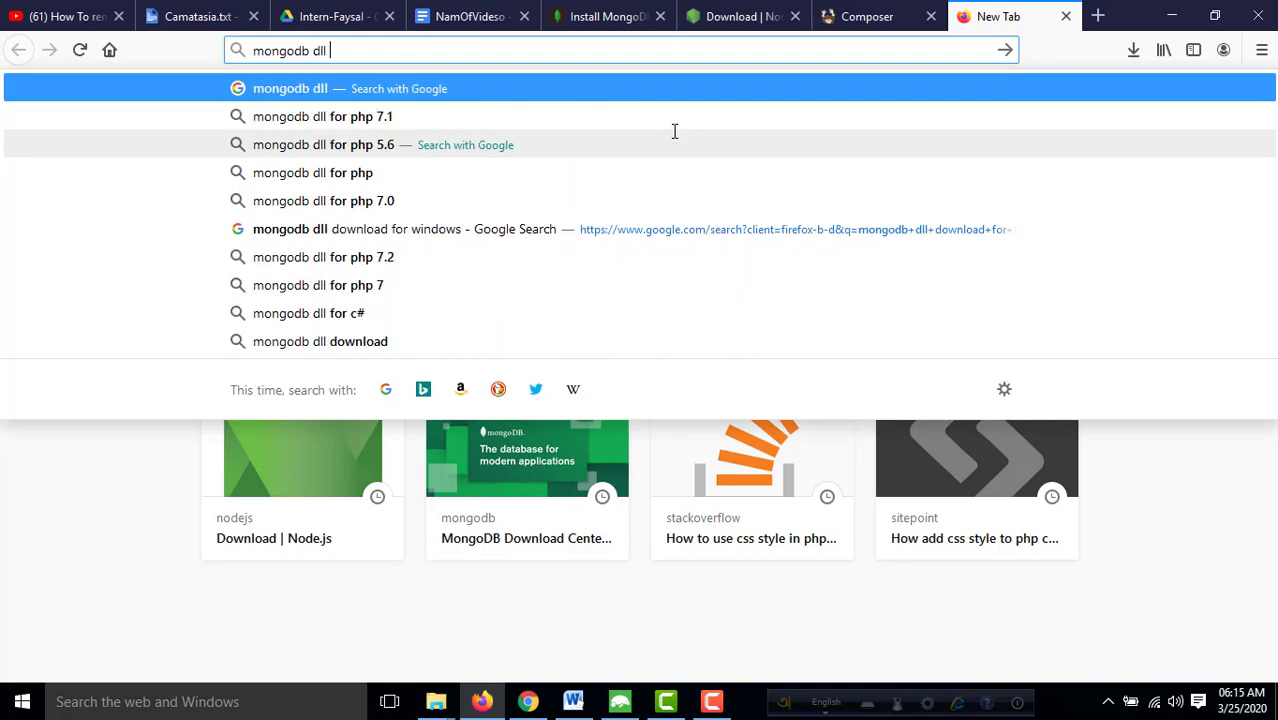
{"action": "type", "text": " d"}
{"action": "type", "text": "ow"}
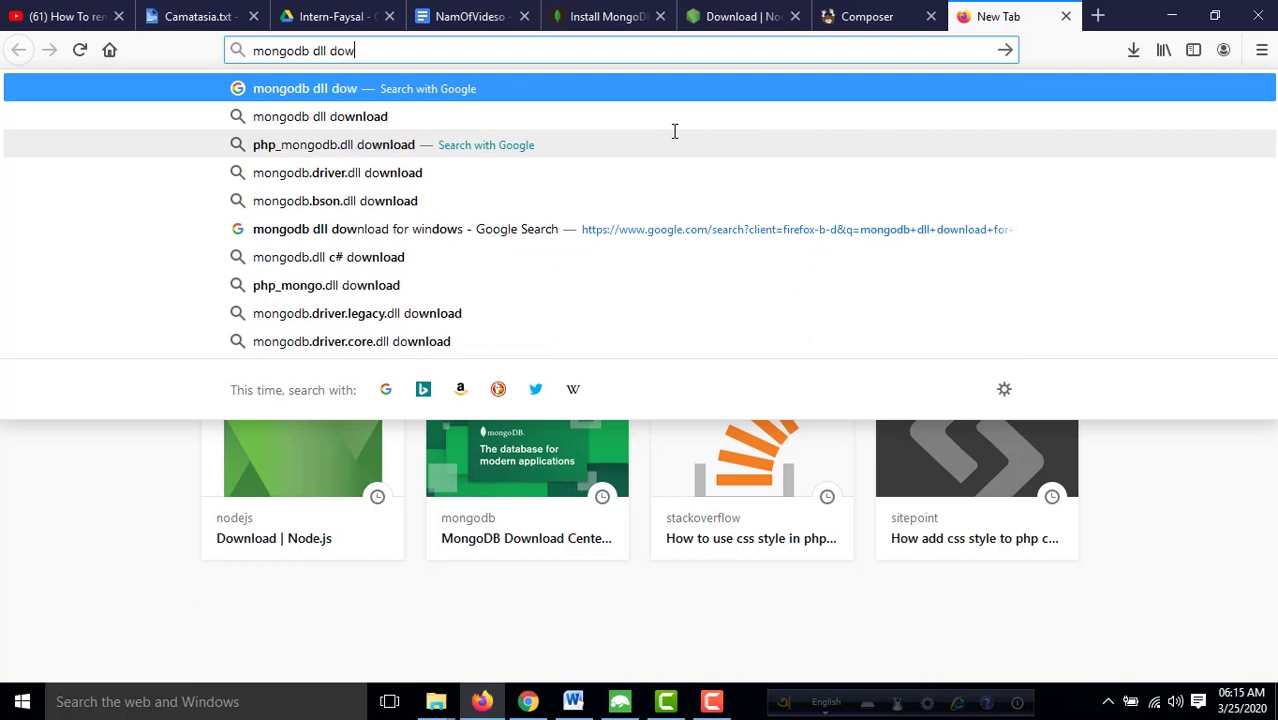
{"action": "type", "text": "nload for "}
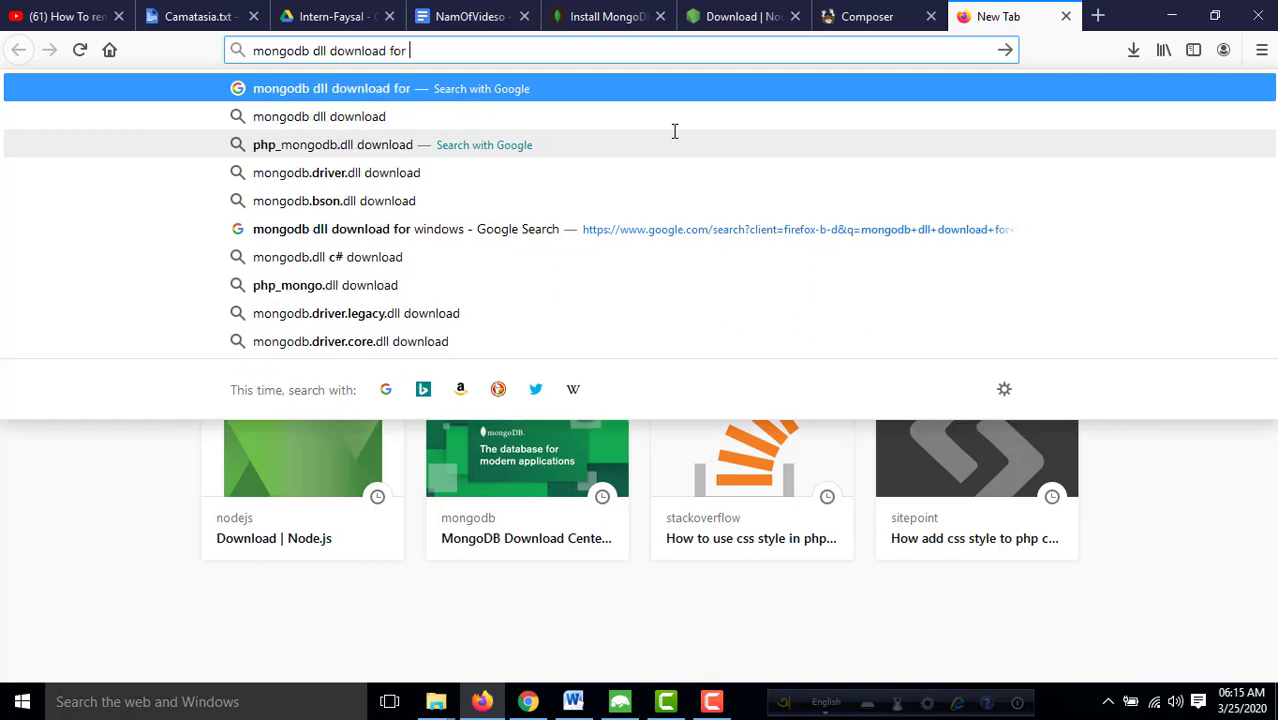
{"action": "type", "text": "windows"}
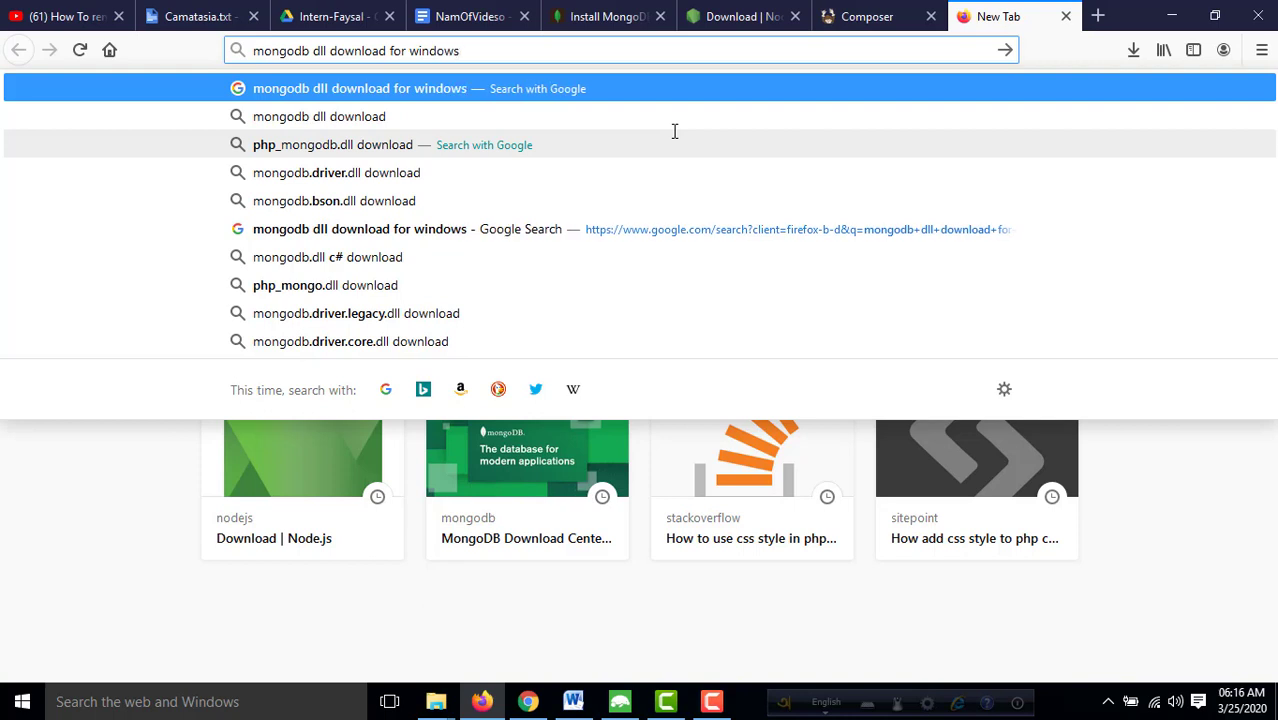
{"action": "key", "text": "Return"}
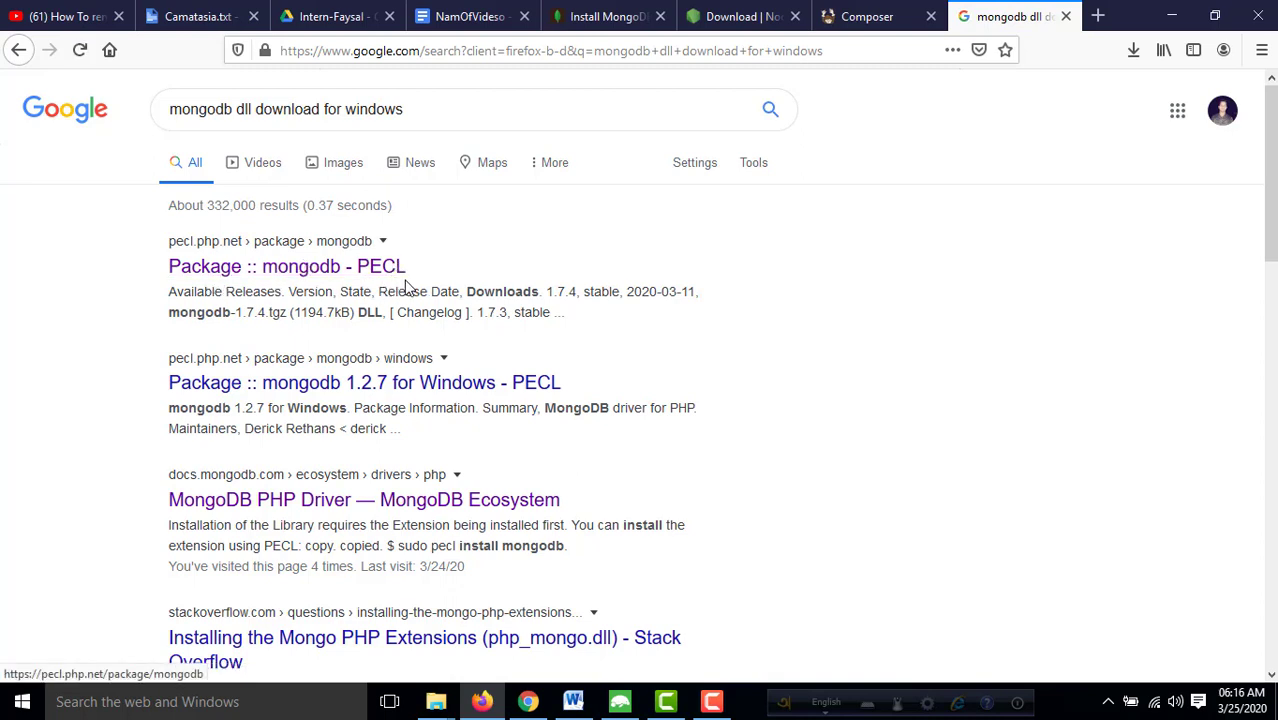
{"action": "left_click", "coordinate": [328, 270]}
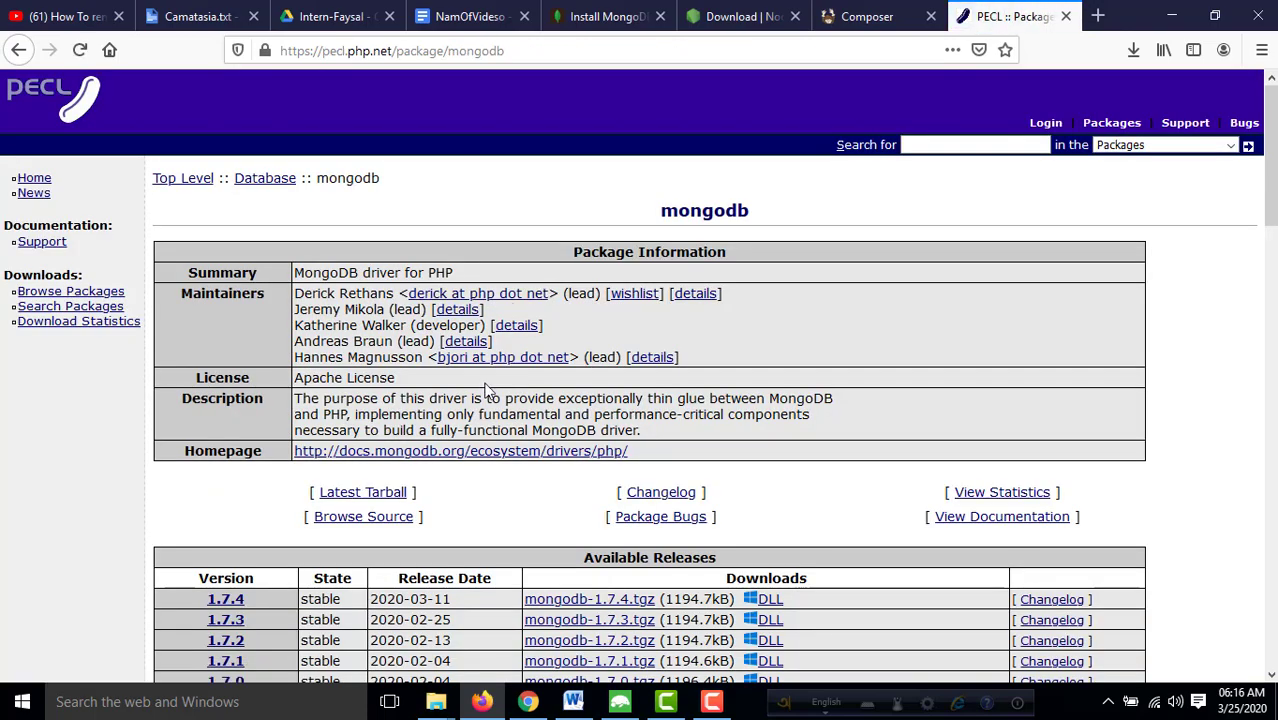
- Open the Windows DLL list for mongodb release 1.7.4 and download the 7.4 Thread Safe (TS) x64 zip archive
{"action": "scroll", "coordinate": [488, 390], "scroll_direction": "down", "scroll_amount": 3}
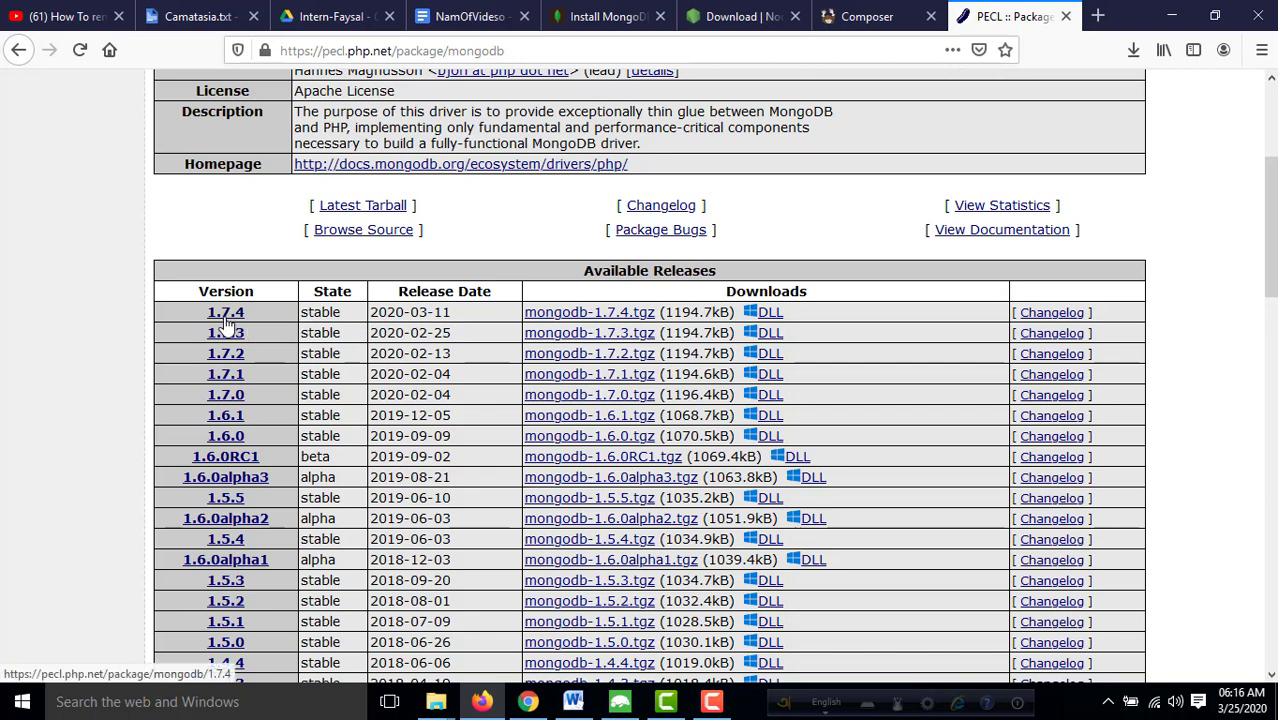
{"action": "left_click", "coordinate": [770, 316]}
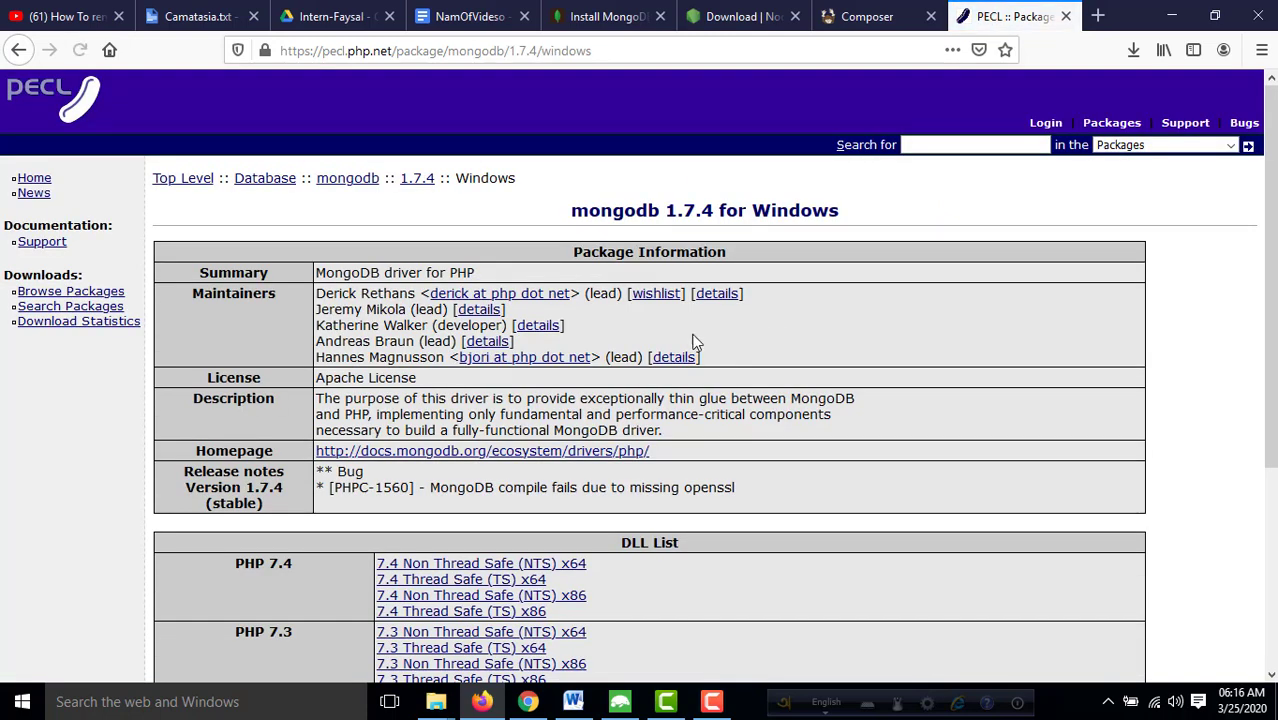
{"action": "scroll", "coordinate": [589, 433], "scroll_direction": "down", "scroll_amount": 3}
{"action": "scroll", "coordinate": [589, 433], "scroll_direction": "down", "scroll_amount": 3}
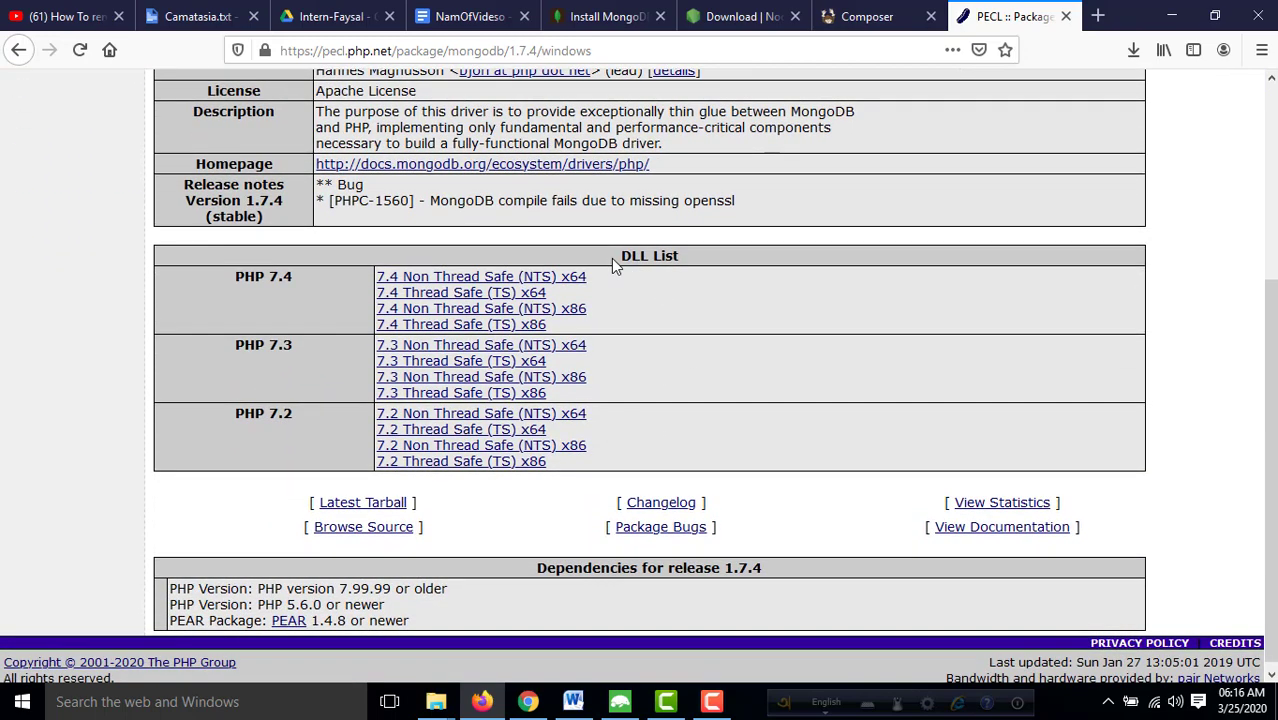
{"action": "left_click_drag", "start_coordinate": [613, 258], "coordinate": [681, 255]}
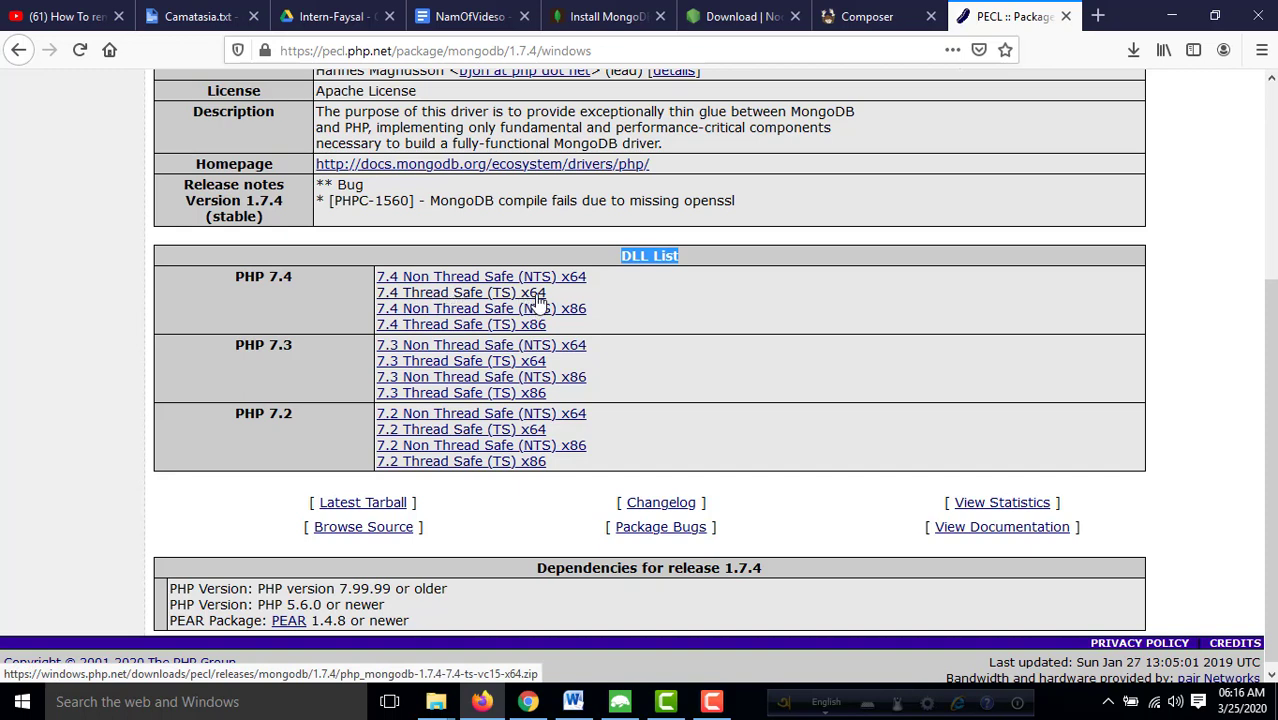
{"action": "left_click", "coordinate": [480, 298]}
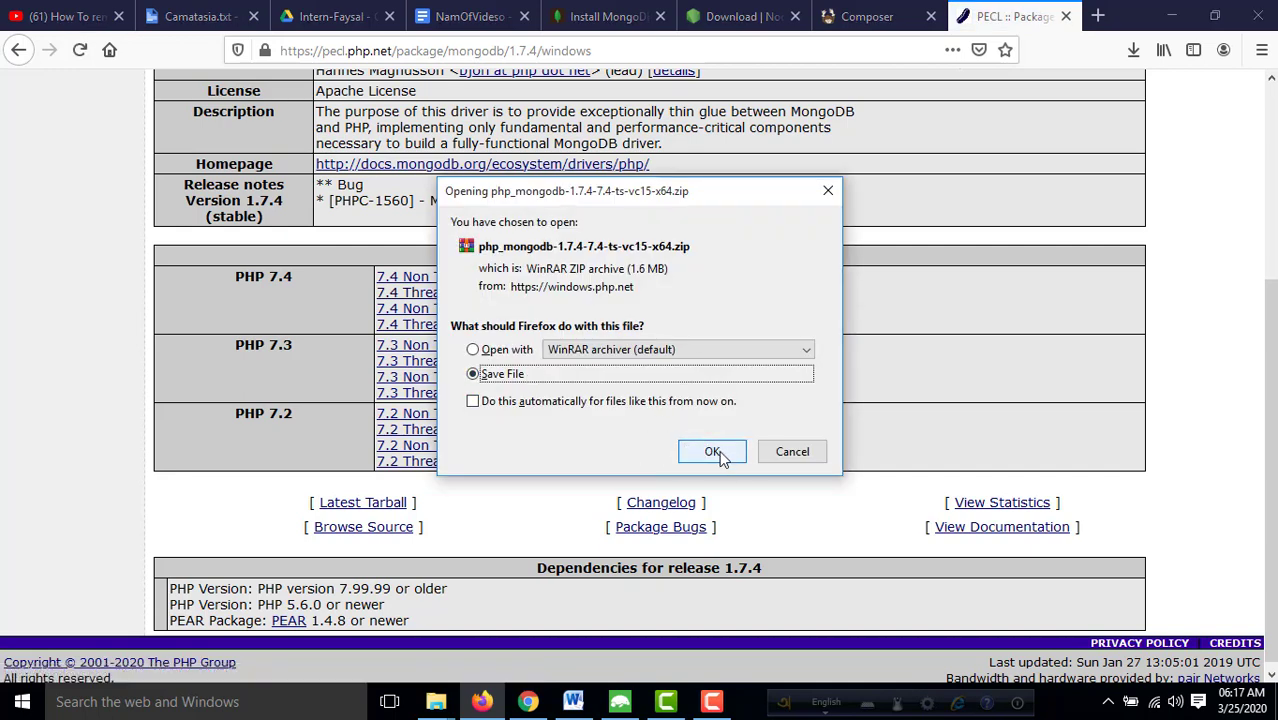
{"action": "left_click", "coordinate": [708, 451]}
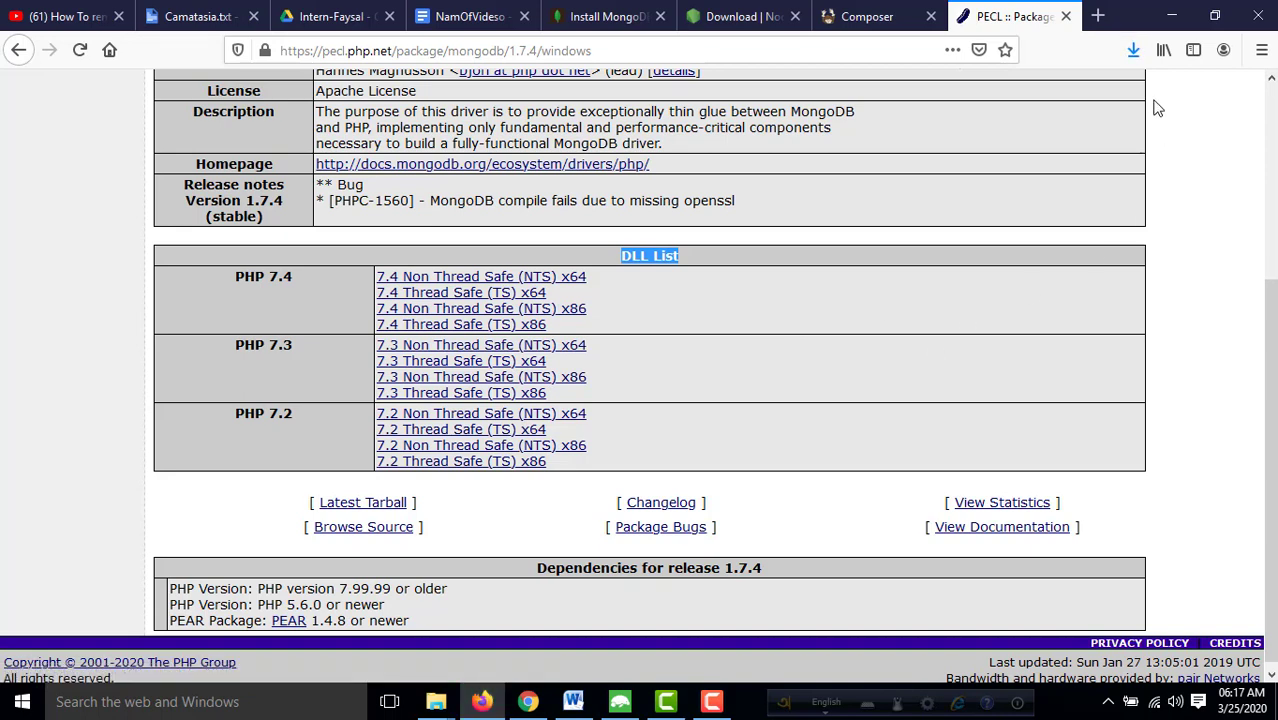
- Show the downloaded archive in its folder and extract it both in place and into a php_mongodb-1.7.4-7.4-ts-vc15-x64 subfolder
{"action": "left_click", "coordinate": [1133, 49]}
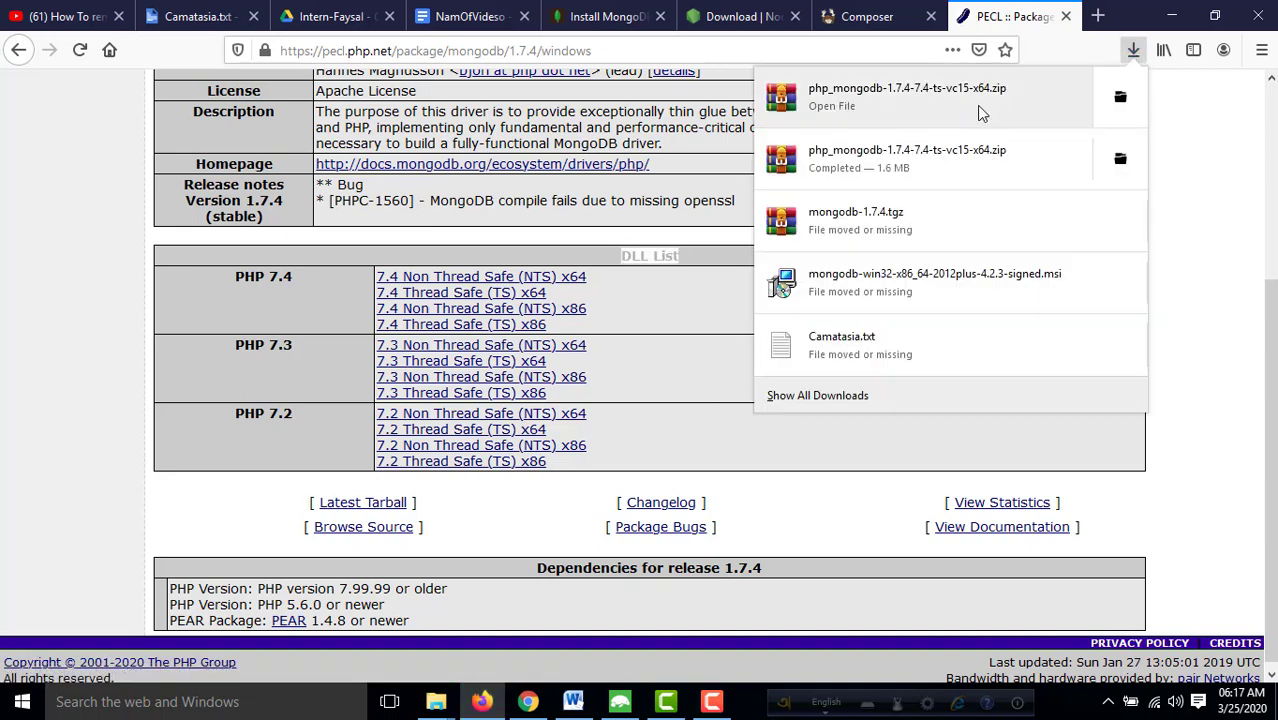
{"action": "left_click", "coordinate": [1119, 98]}
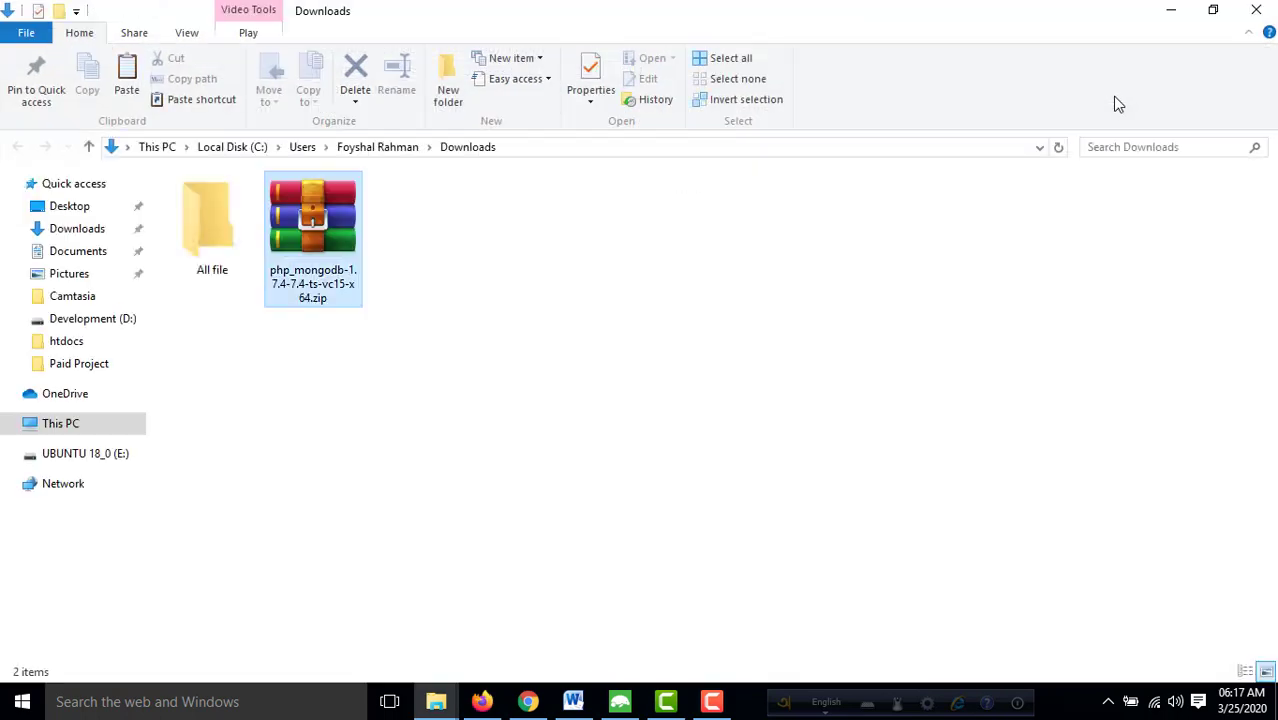
{"action": "right_click", "coordinate": [308, 216]}
{"action": "left_click", "coordinate": [376, 338]}
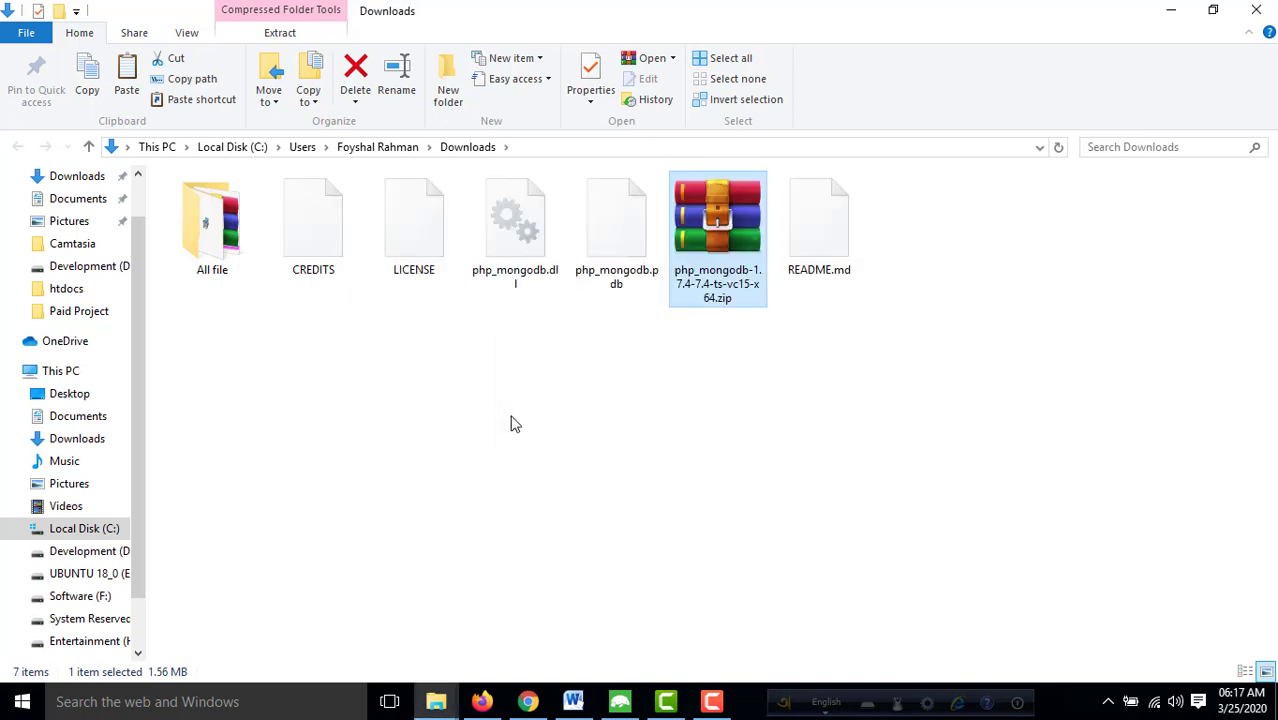
{"action": "right_click", "coordinate": [708, 238]}
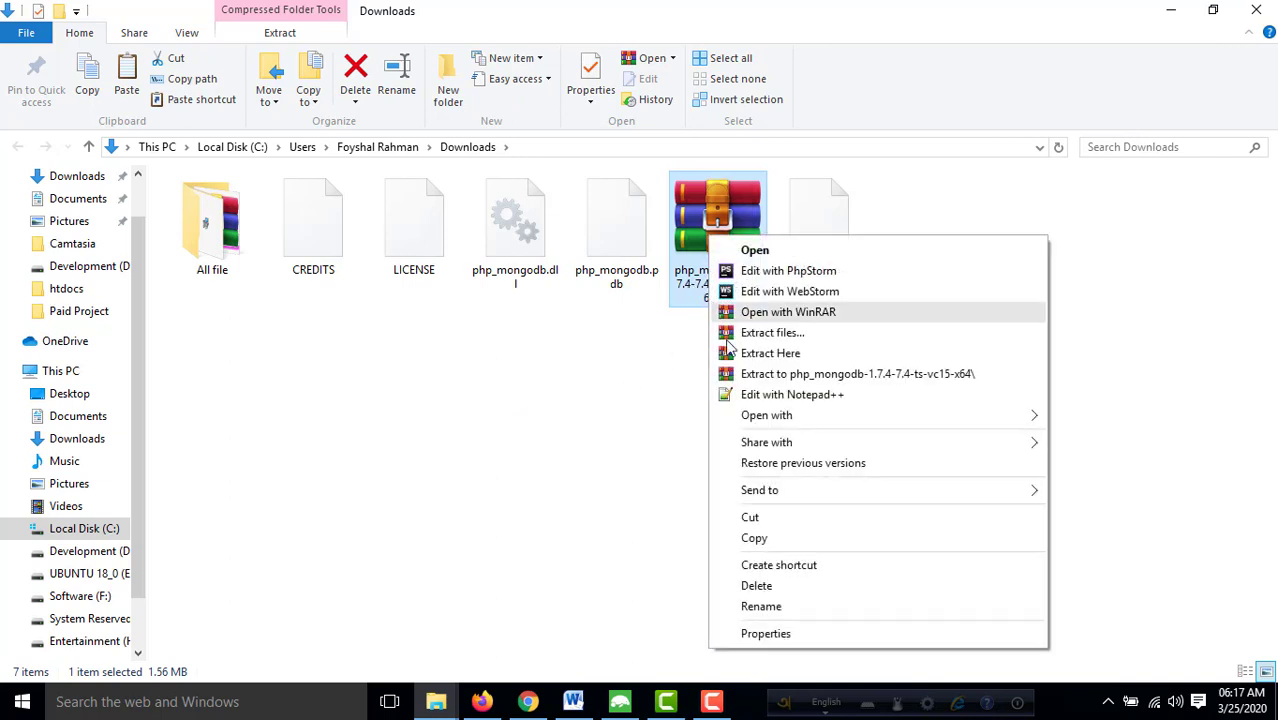
{"action": "left_click", "coordinate": [778, 375]}
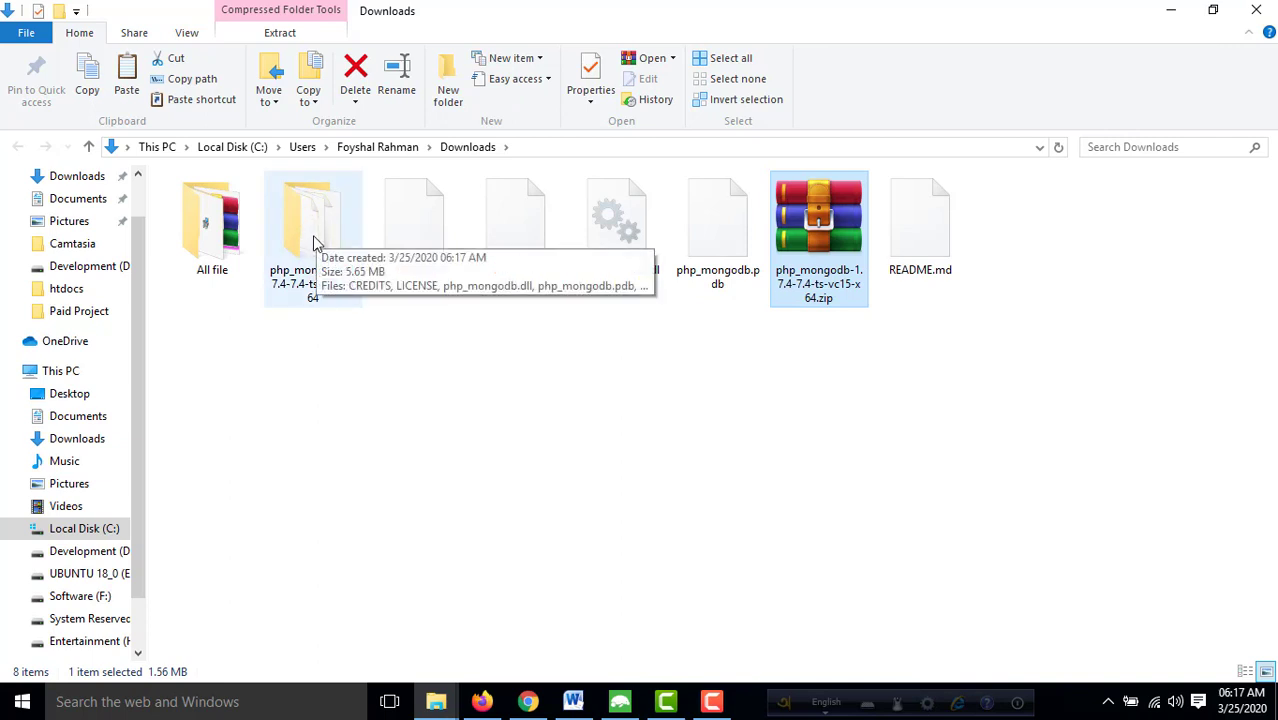
- Open the extracted php_mongodb-1.7.4-7.4-ts-vc15-x64 folder and copy the php_mongodb.dll file
{"action": "double_click", "coordinate": [312, 245]}
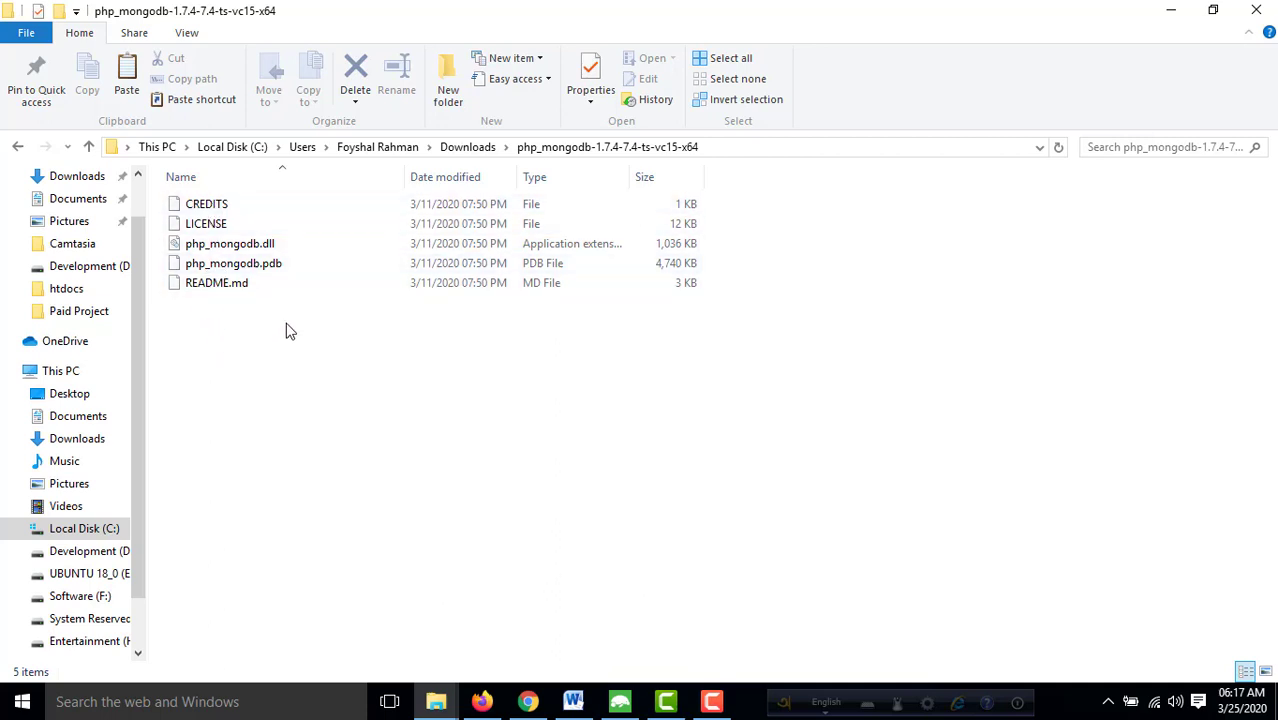
{"action": "left_click", "coordinate": [202, 249]}
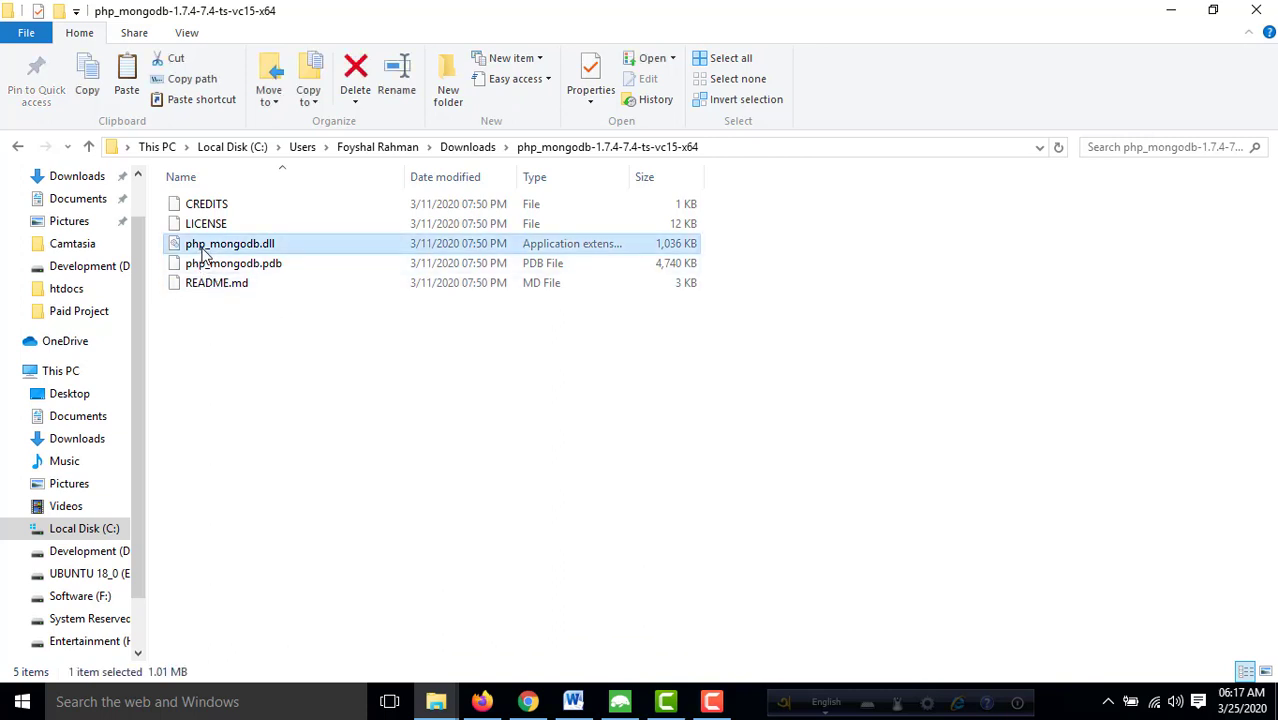
{"action": "mouse_move", "coordinate": [215, 255]}
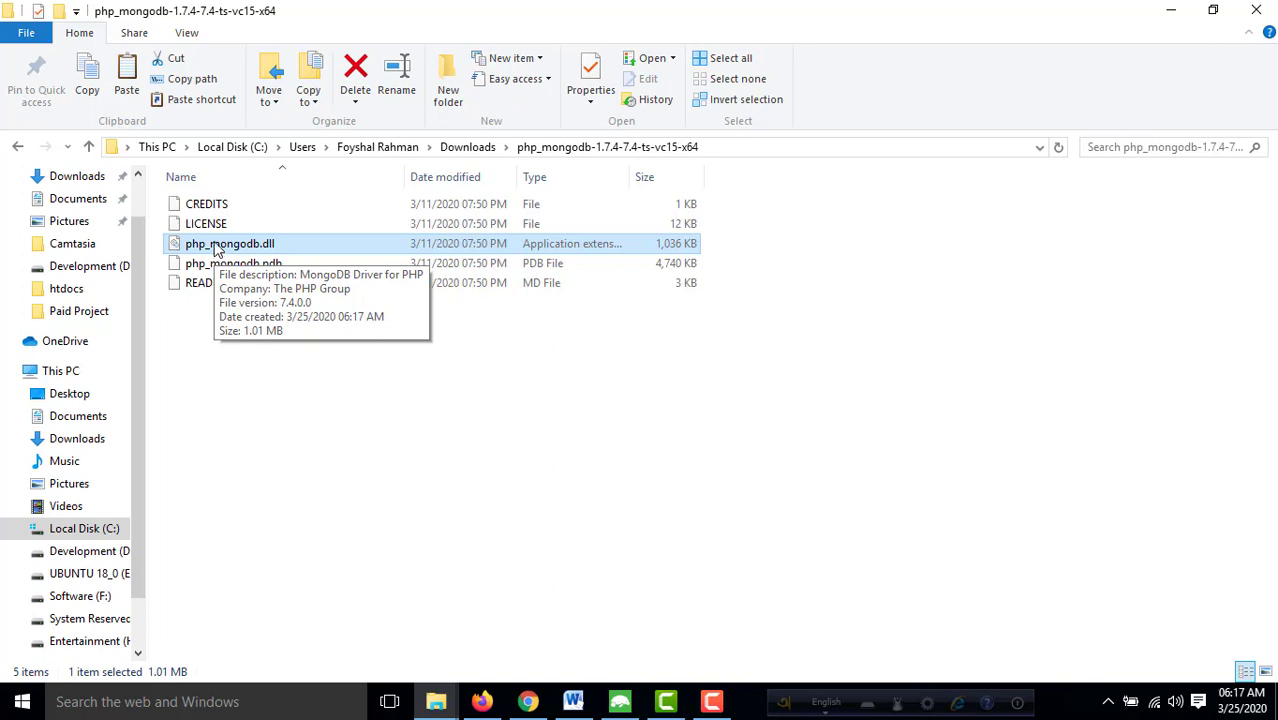
{"action": "right_click", "coordinate": [215, 248]}
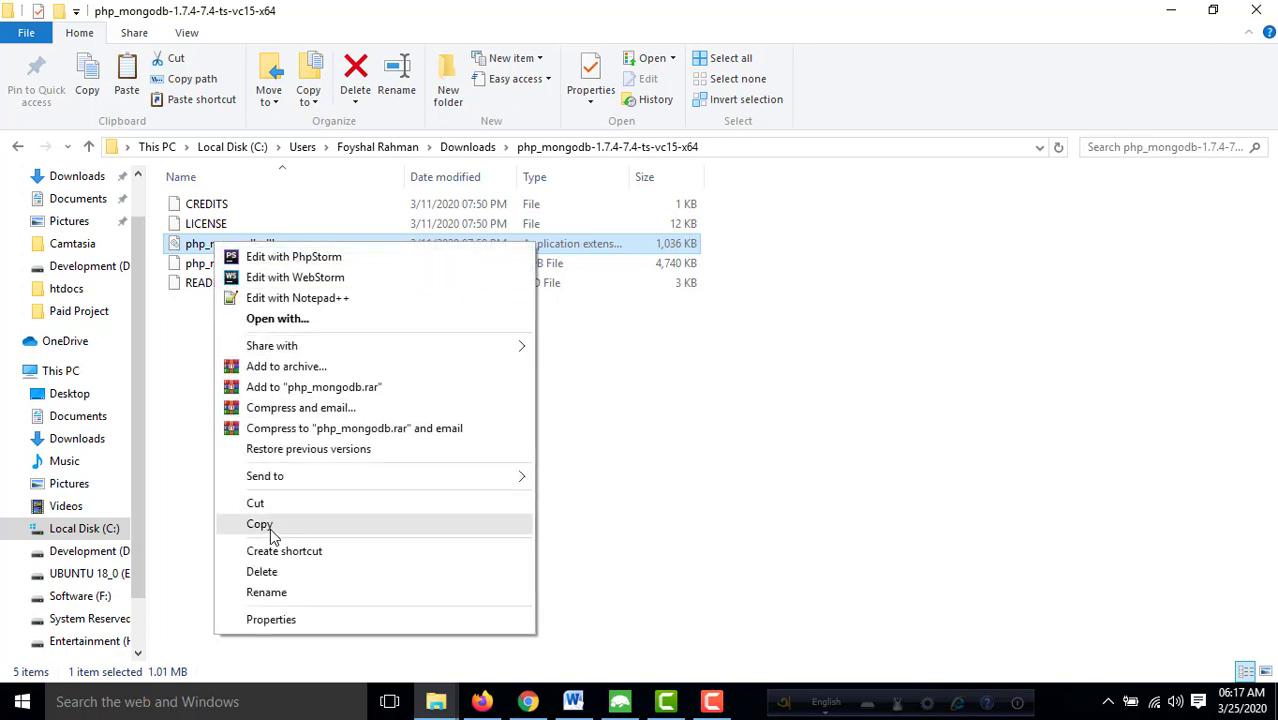
{"action": "left_click", "coordinate": [440, 516]}
{"action": "left_click", "coordinate": [551, 492]}
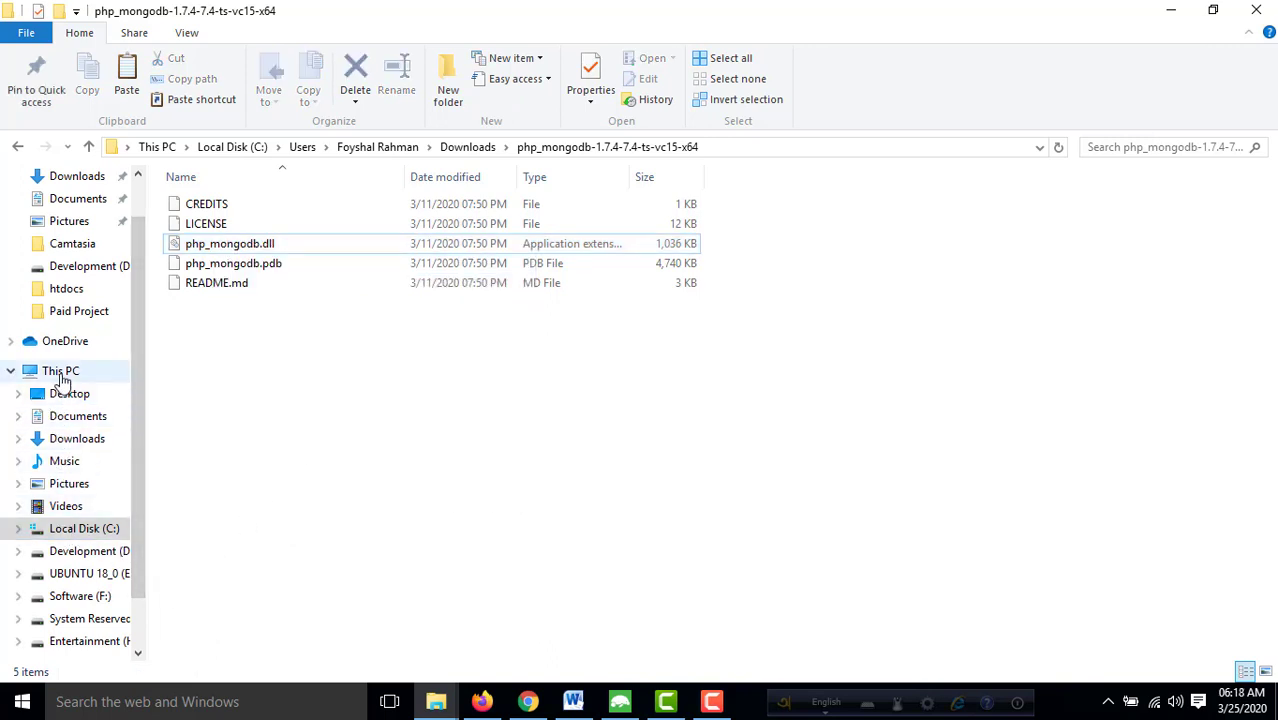
- Go to the C:\xampp\php\ext folder and select php_mongodb.dll among the PHP extensions
{"action": "left_click", "coordinate": [62, 375]}
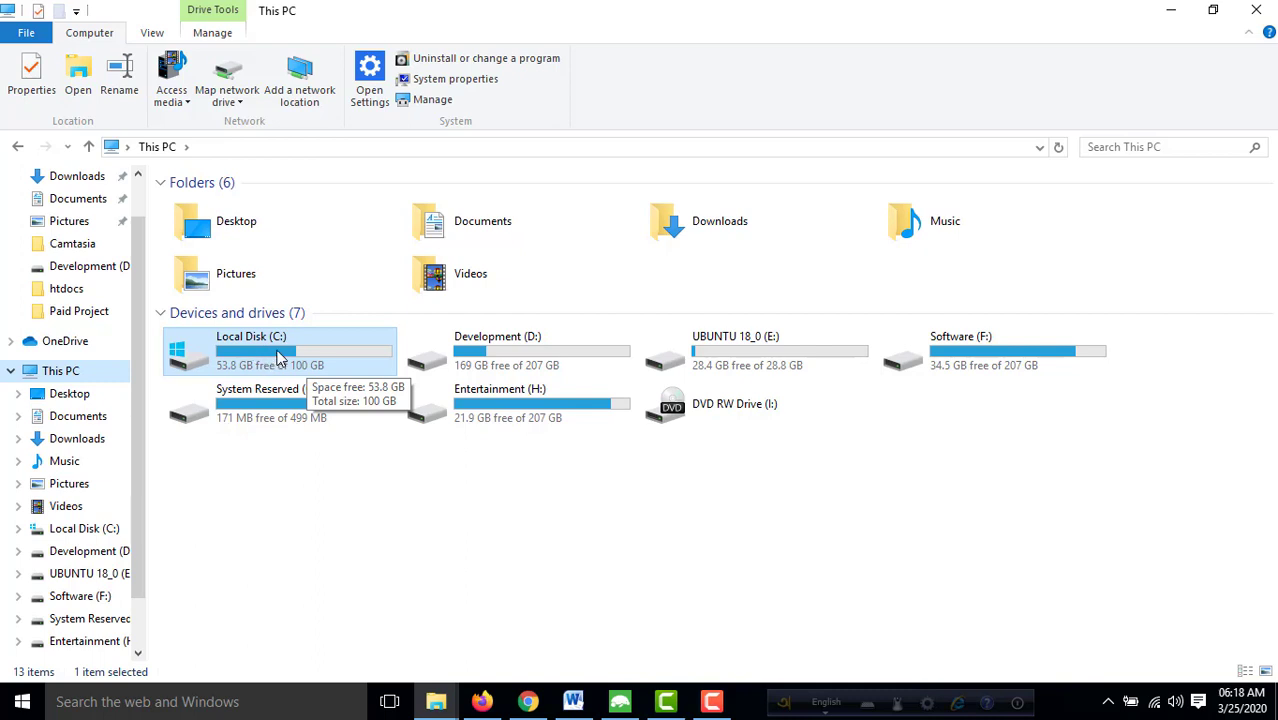
{"action": "double_click", "coordinate": [278, 358]}
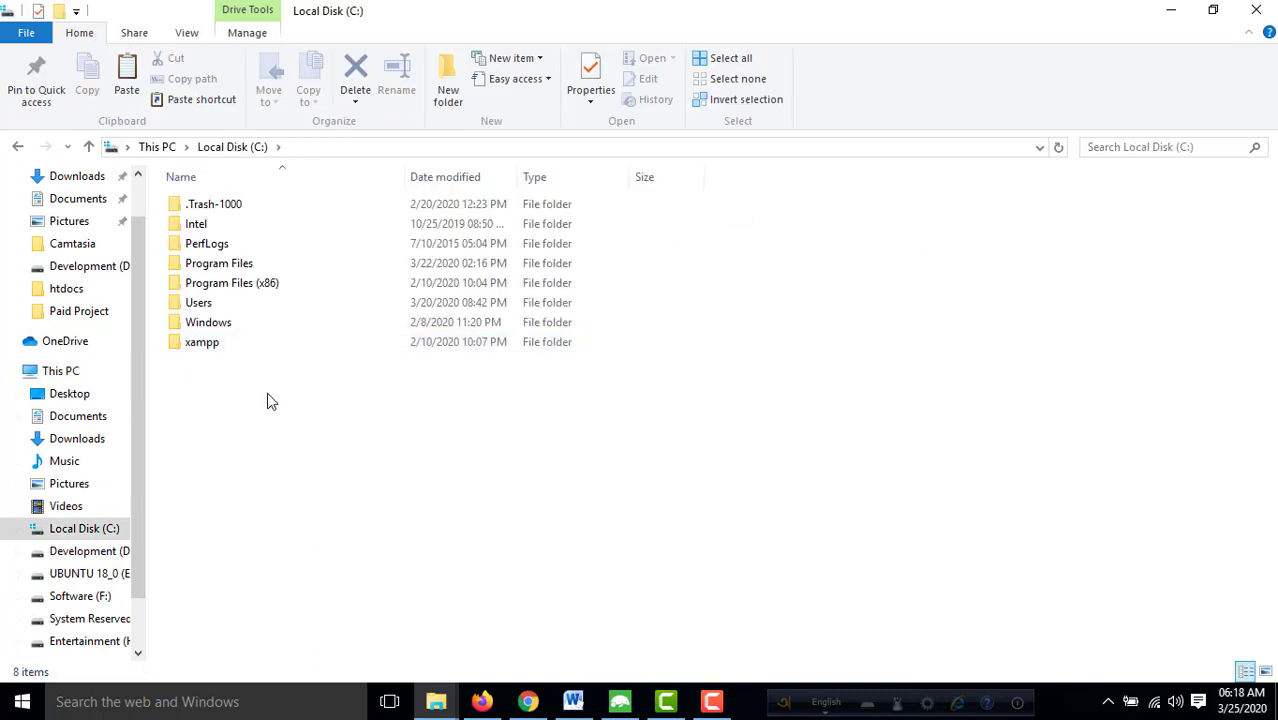
{"action": "double_click", "coordinate": [207, 343]}
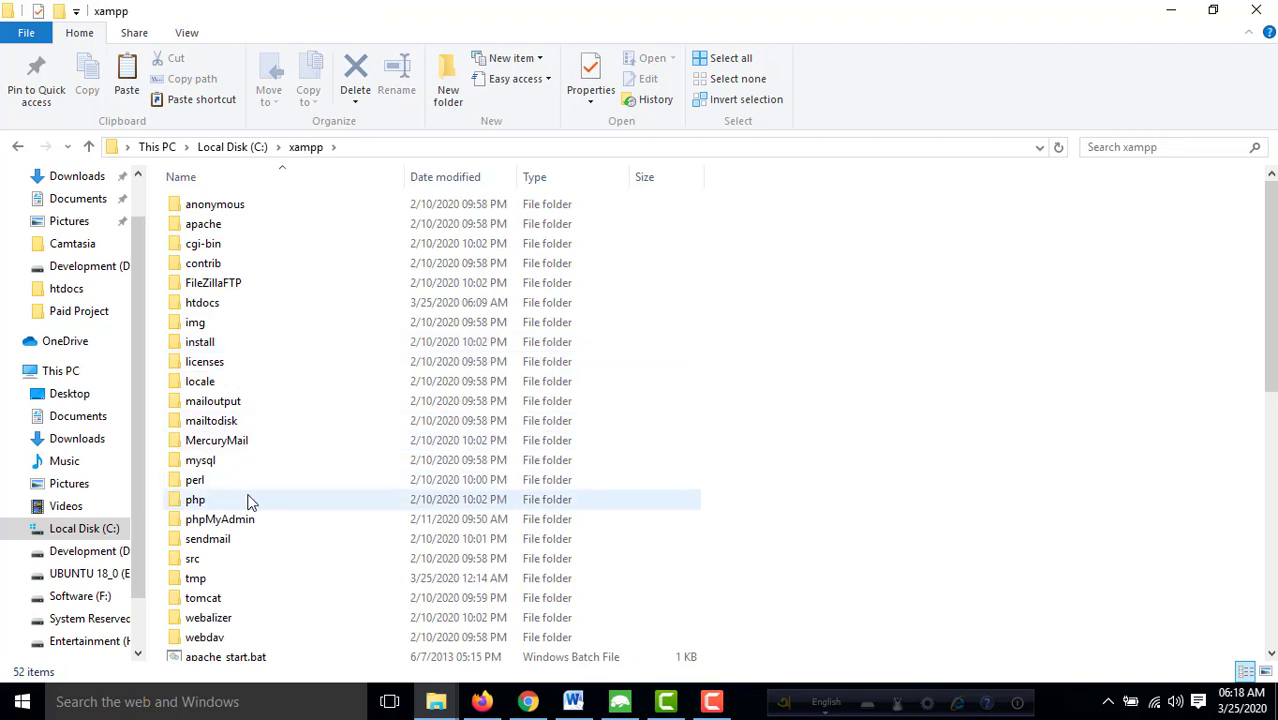
{"action": "scroll", "coordinate": [251, 500], "scroll_direction": "down", "scroll_amount": 1}
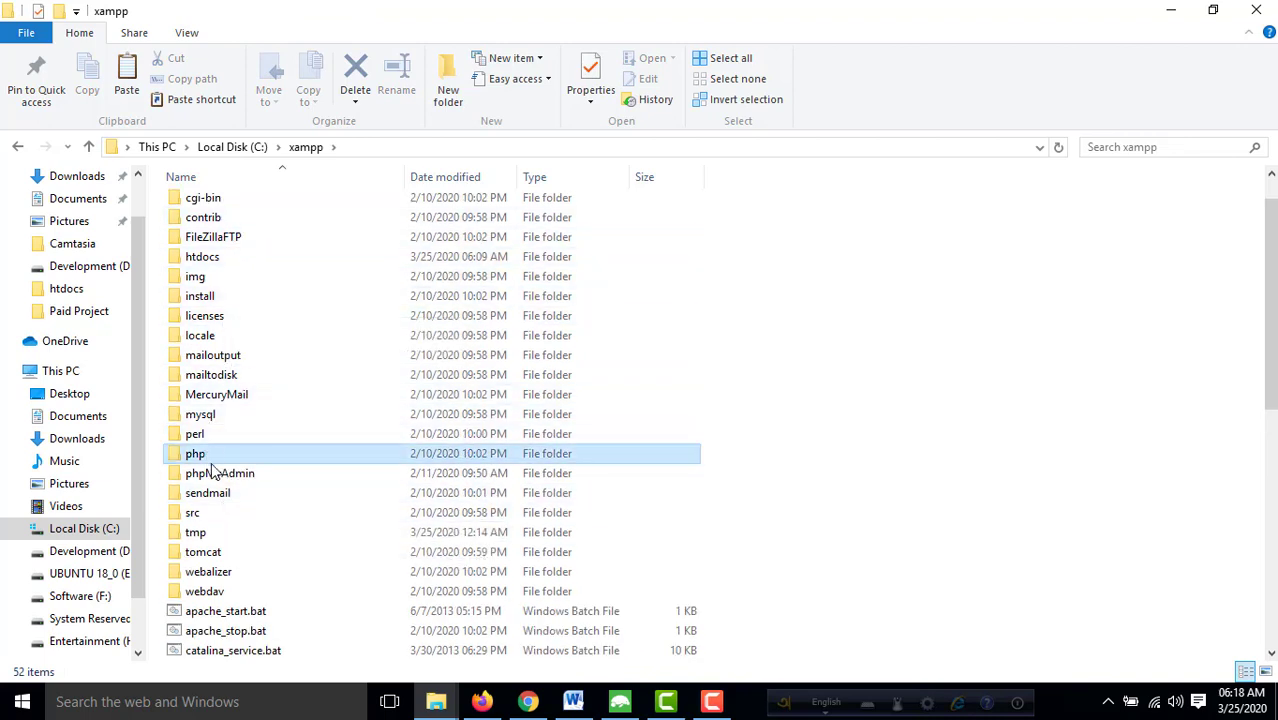
{"action": "left_click", "coordinate": [219, 459]}
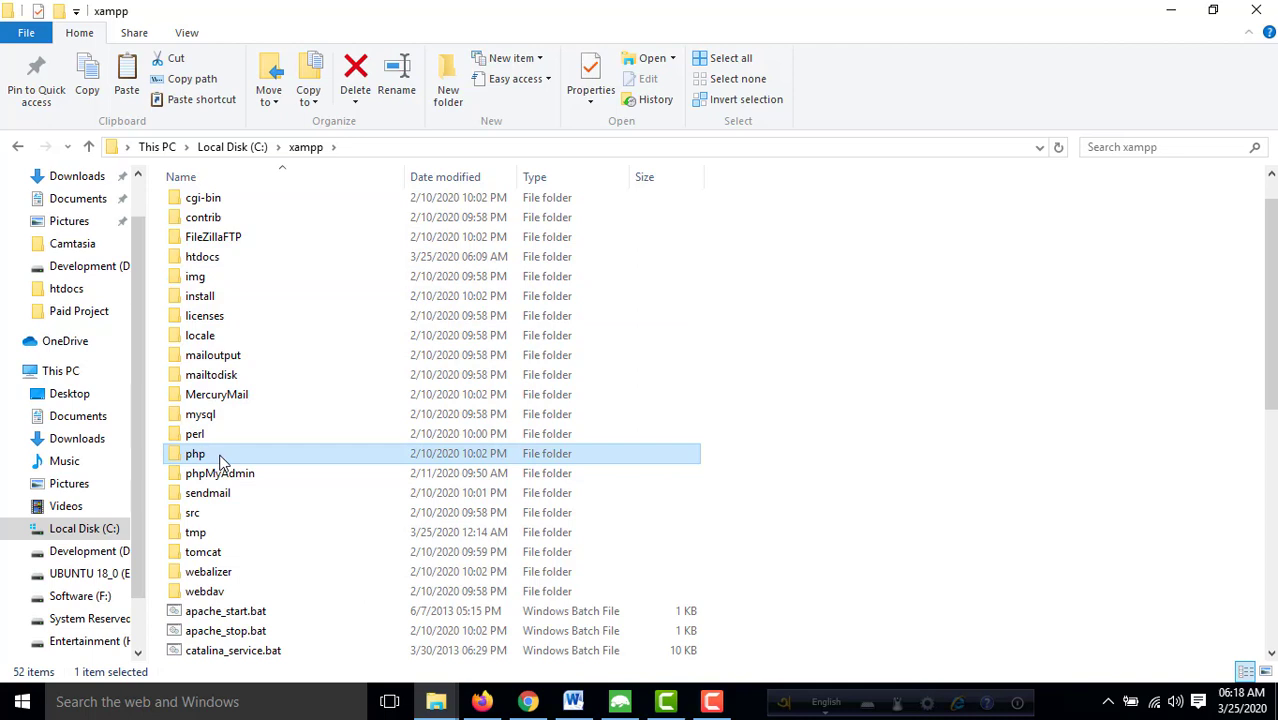
{"action": "double_click", "coordinate": [222, 462]}
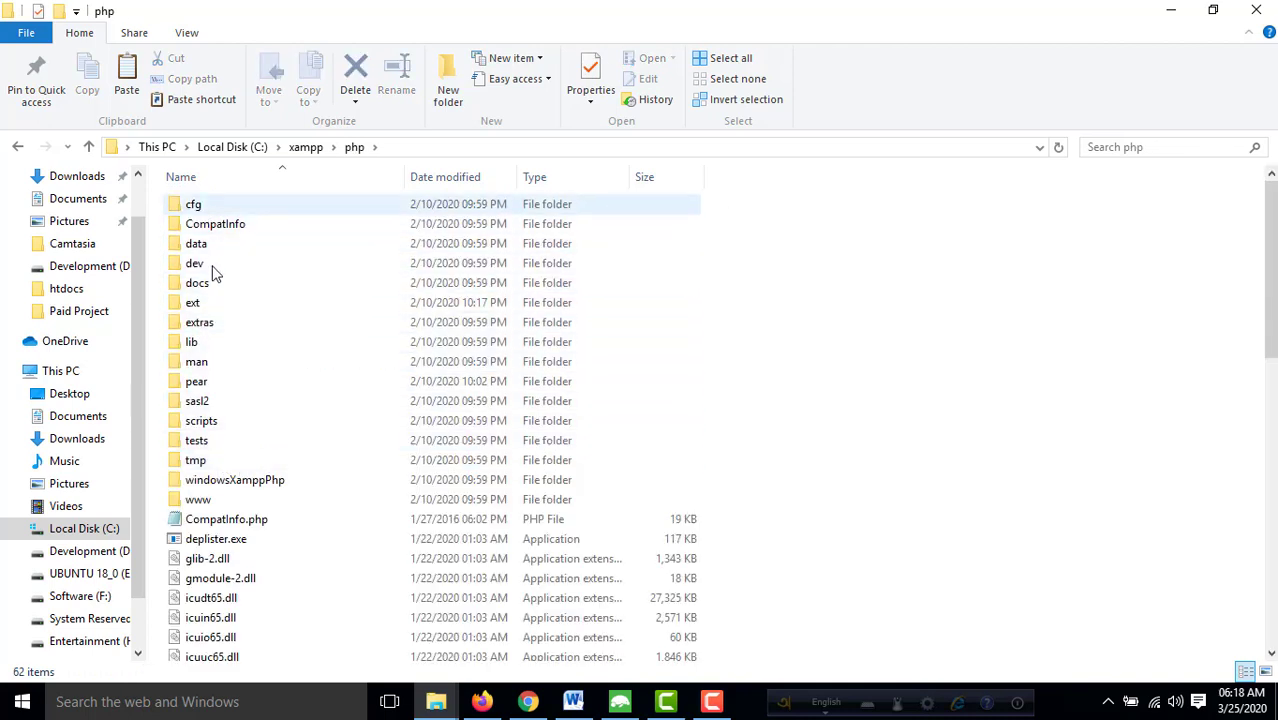
{"action": "left_click", "coordinate": [203, 308]}
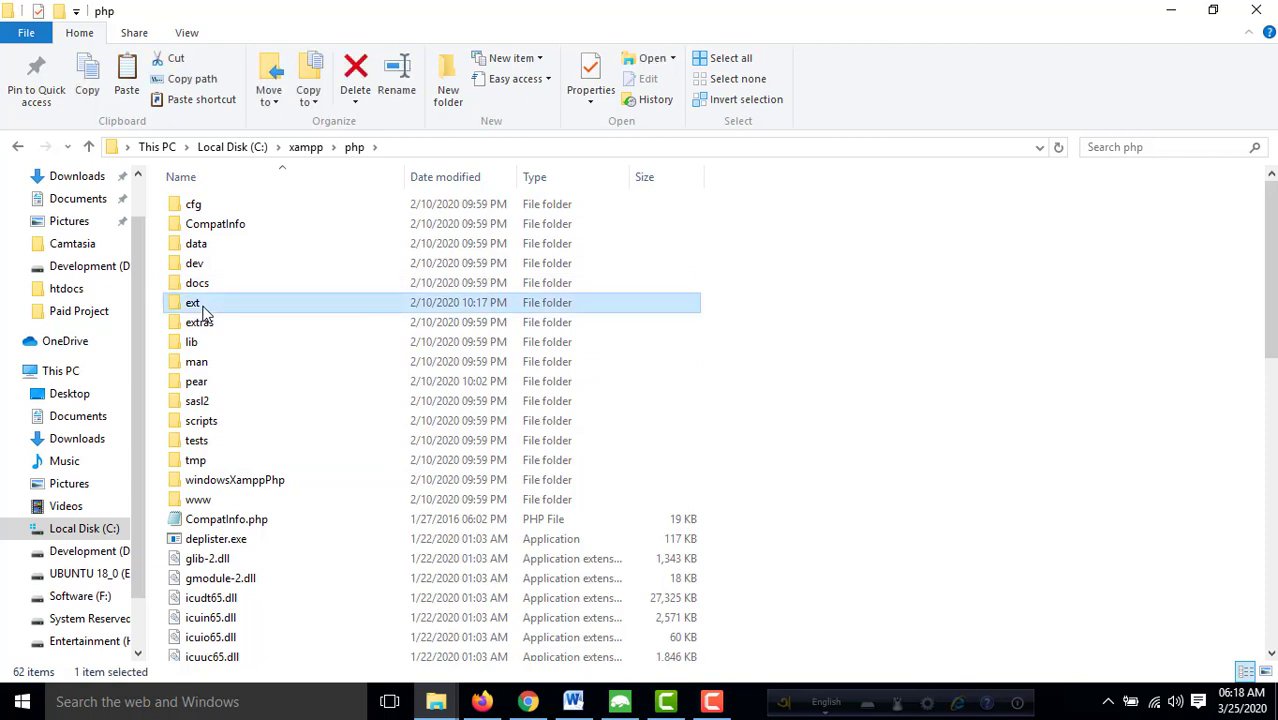
{"action": "double_click", "coordinate": [216, 306]}
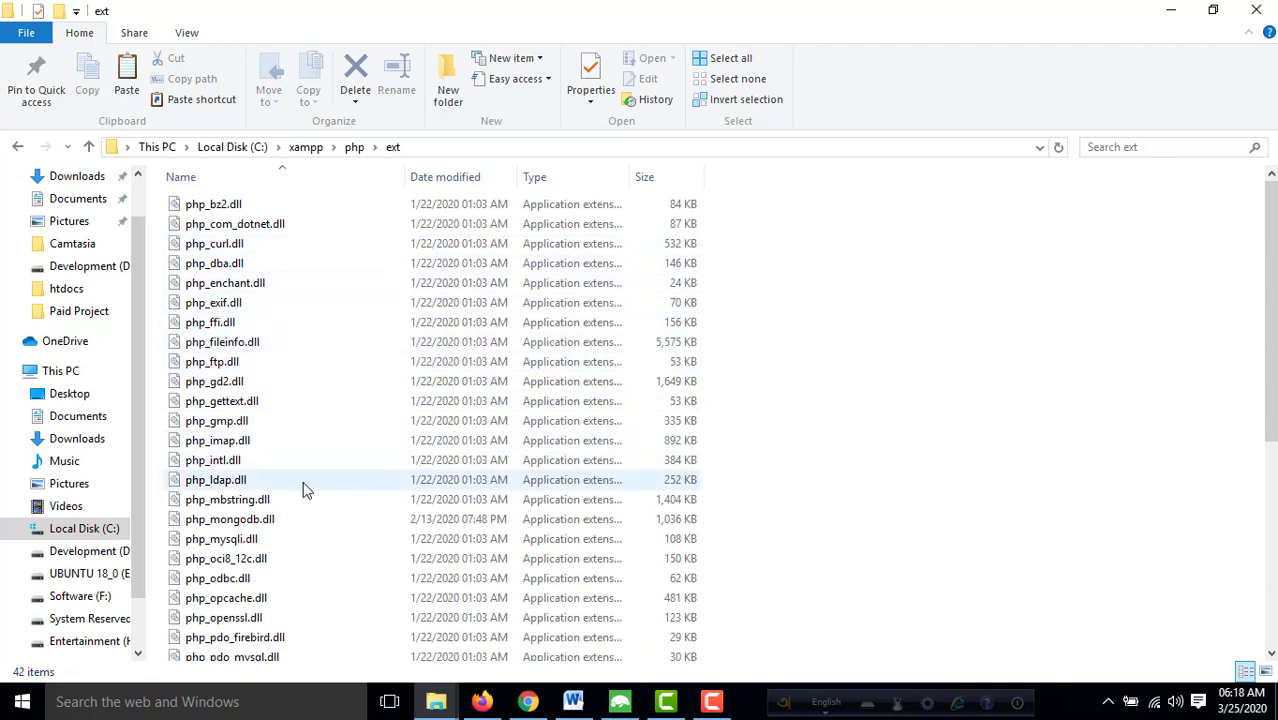
{"action": "scroll", "coordinate": [345, 482], "scroll_direction": "down", "scroll_amount": 5}
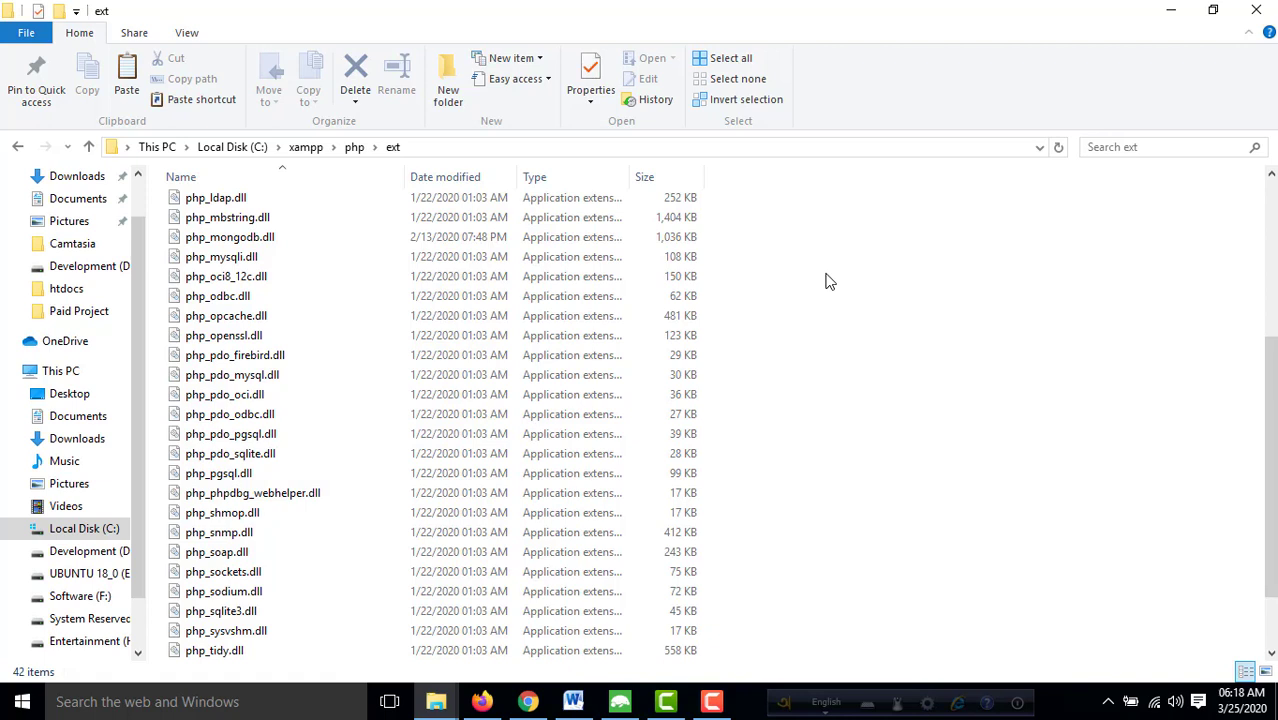
{"action": "left_click", "coordinate": [255, 243]}
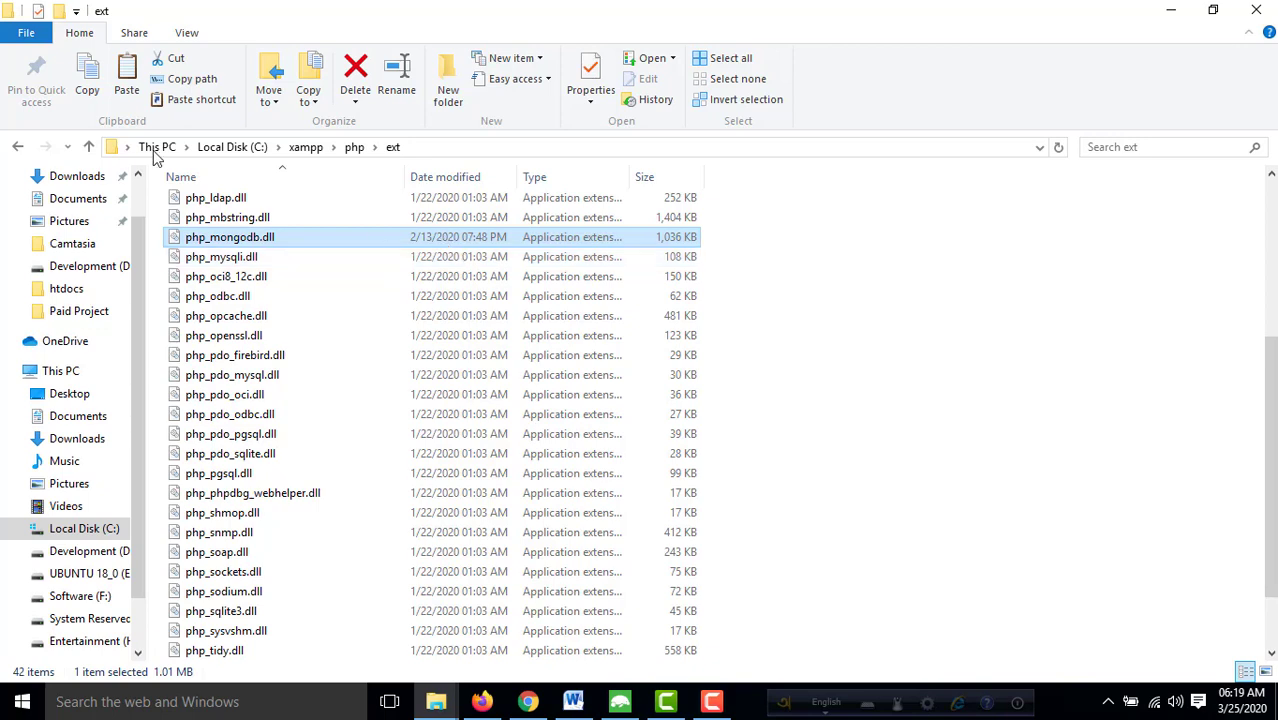
- Return to the C:\xampp\php folder and open php.ini in a maximized Notepad window
{"action": "left_click", "coordinate": [88, 147]}
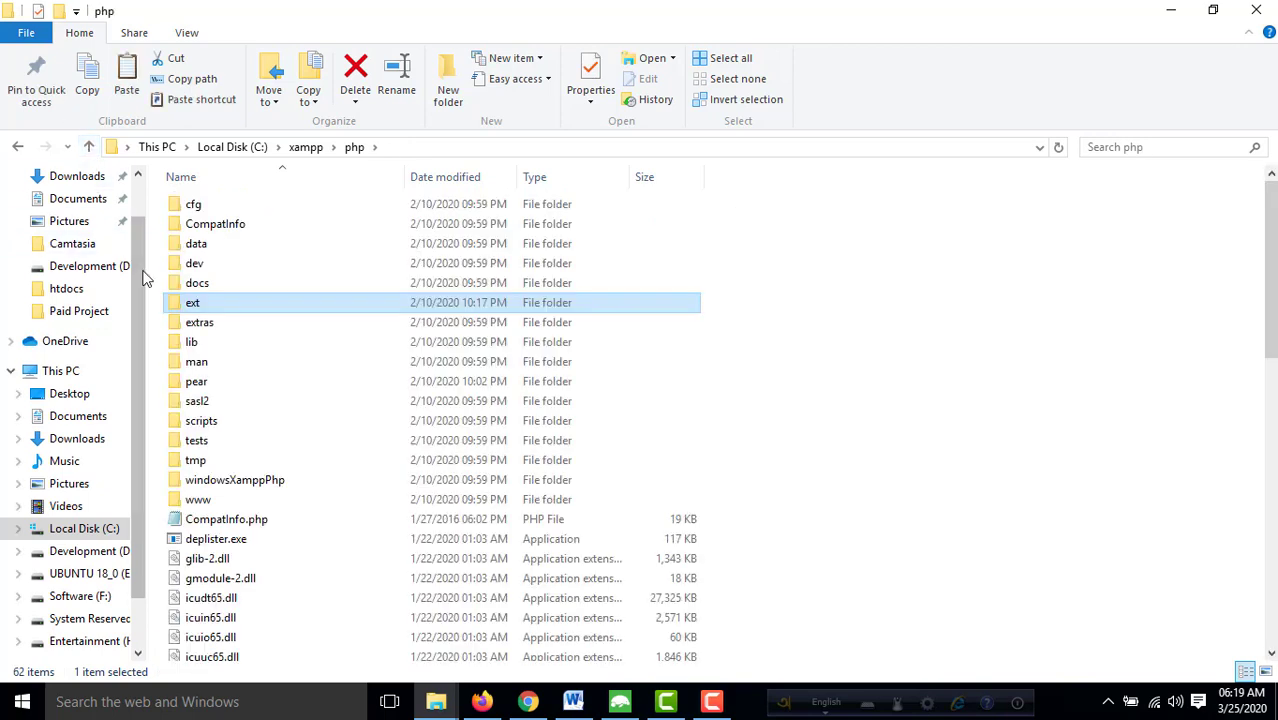
{"action": "scroll", "coordinate": [278, 460], "scroll_direction": "down", "scroll_amount": 2}
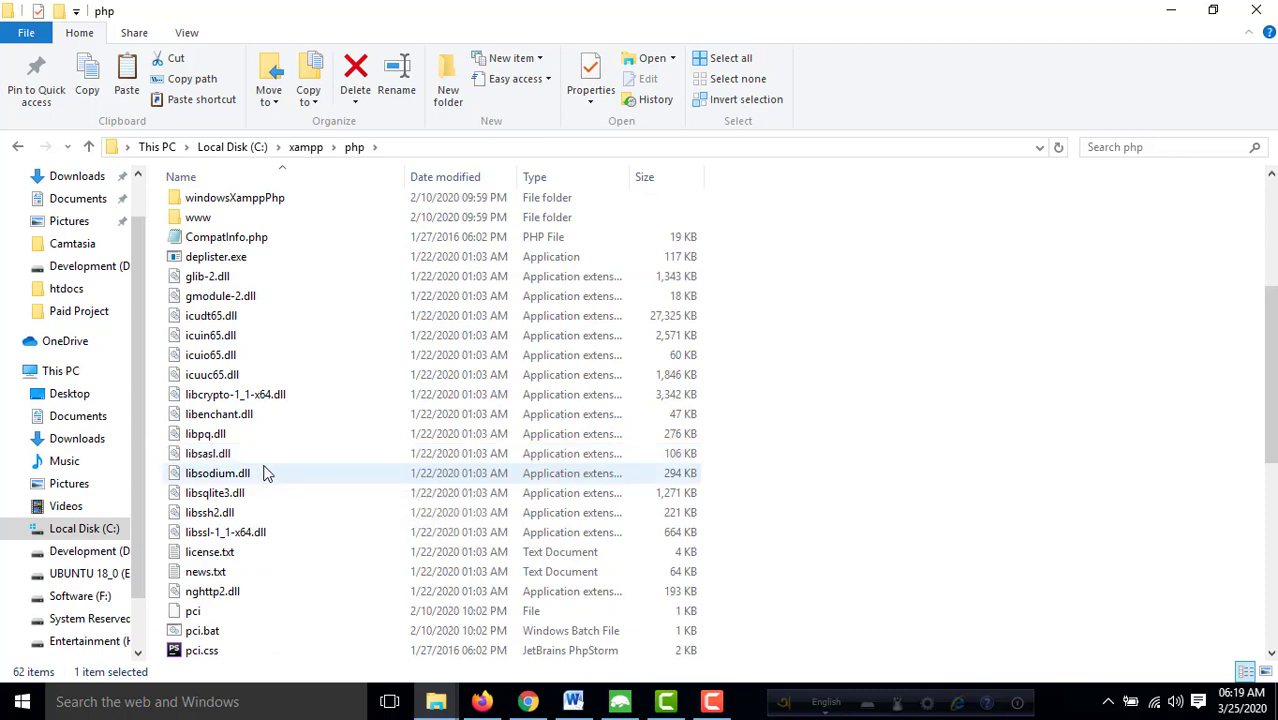
{"action": "scroll", "coordinate": [268, 520], "scroll_direction": "down", "scroll_amount": 1}
{"action": "scroll", "coordinate": [268, 513], "scroll_direction": "down", "scroll_amount": 7}
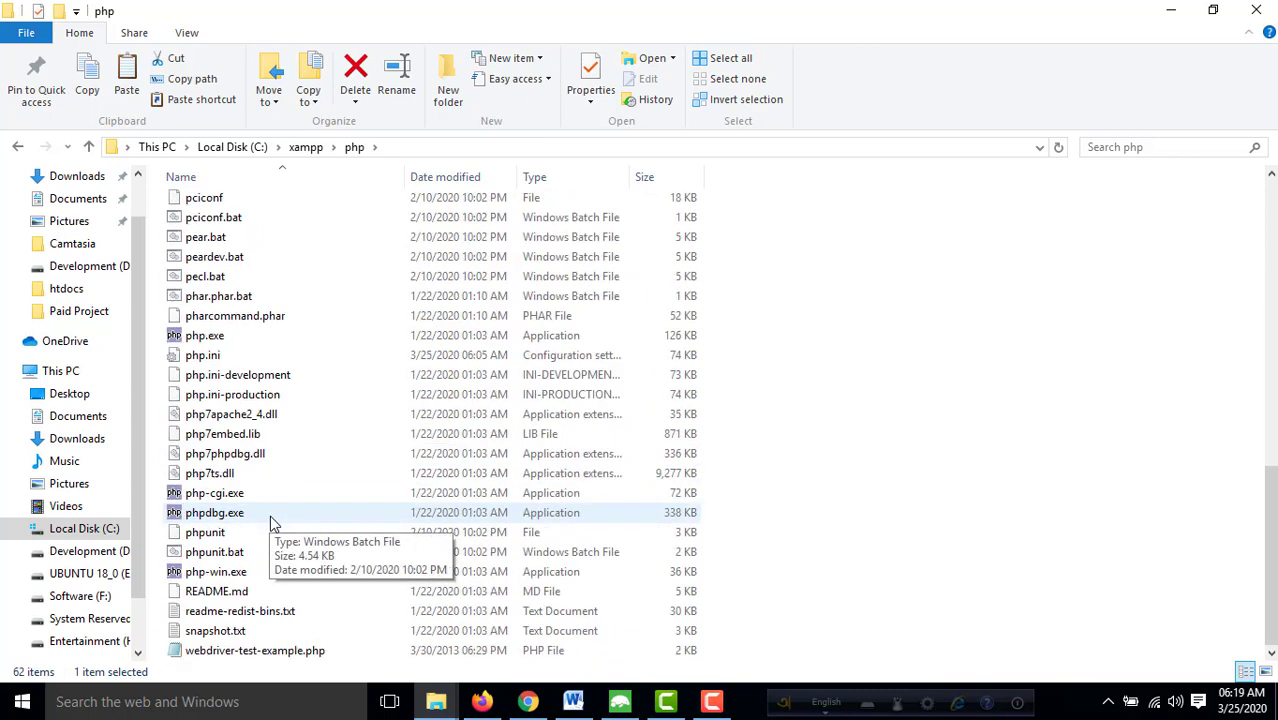
{"action": "left_click", "coordinate": [218, 358]}
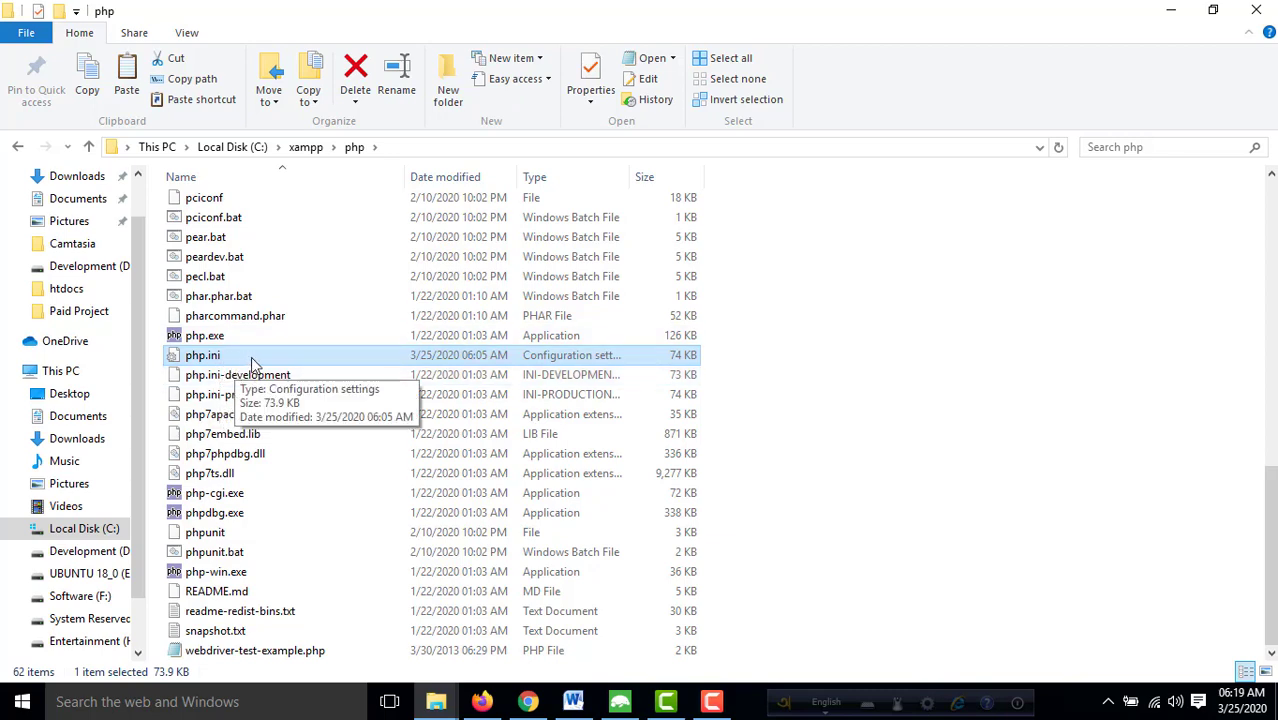
{"action": "double_click", "coordinate": [262, 358]}
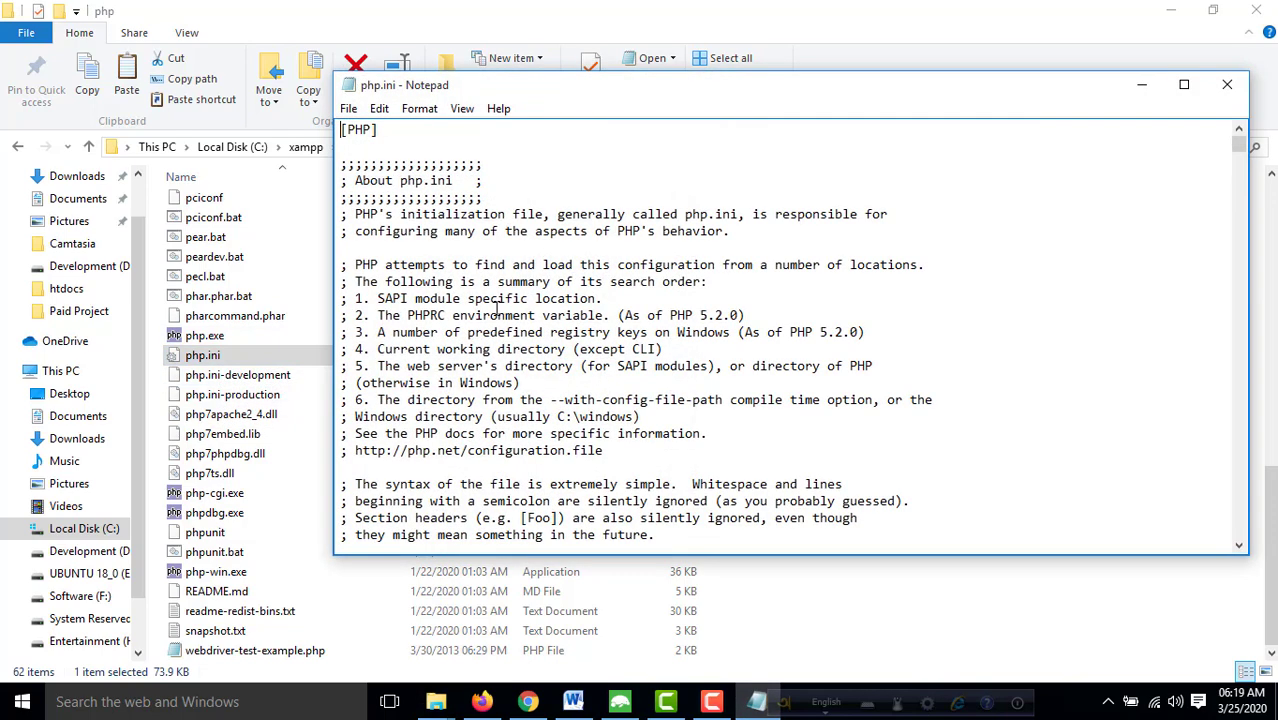
{"action": "left_click", "coordinate": [1185, 86]}
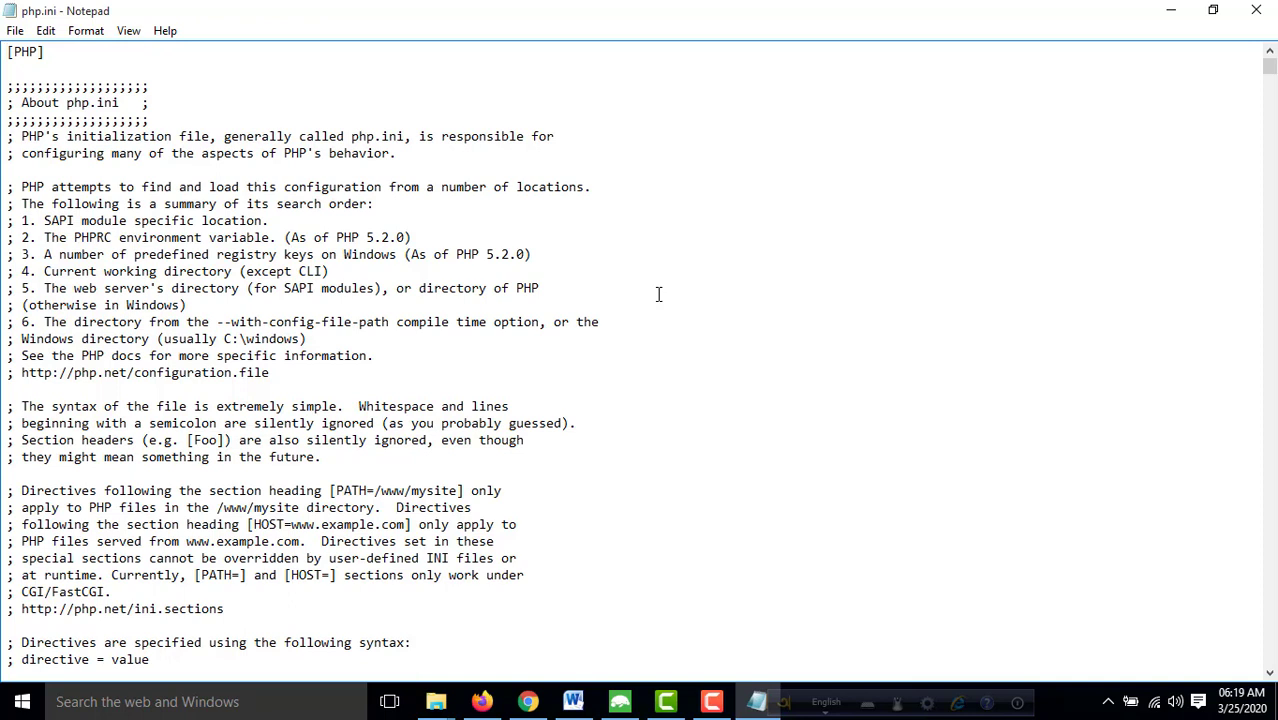
- Search php.ini for "extension" and step through the matches down to the list of extension entries under Dynamic Extensions
{"action": "key", "text": "ctrl+f"}
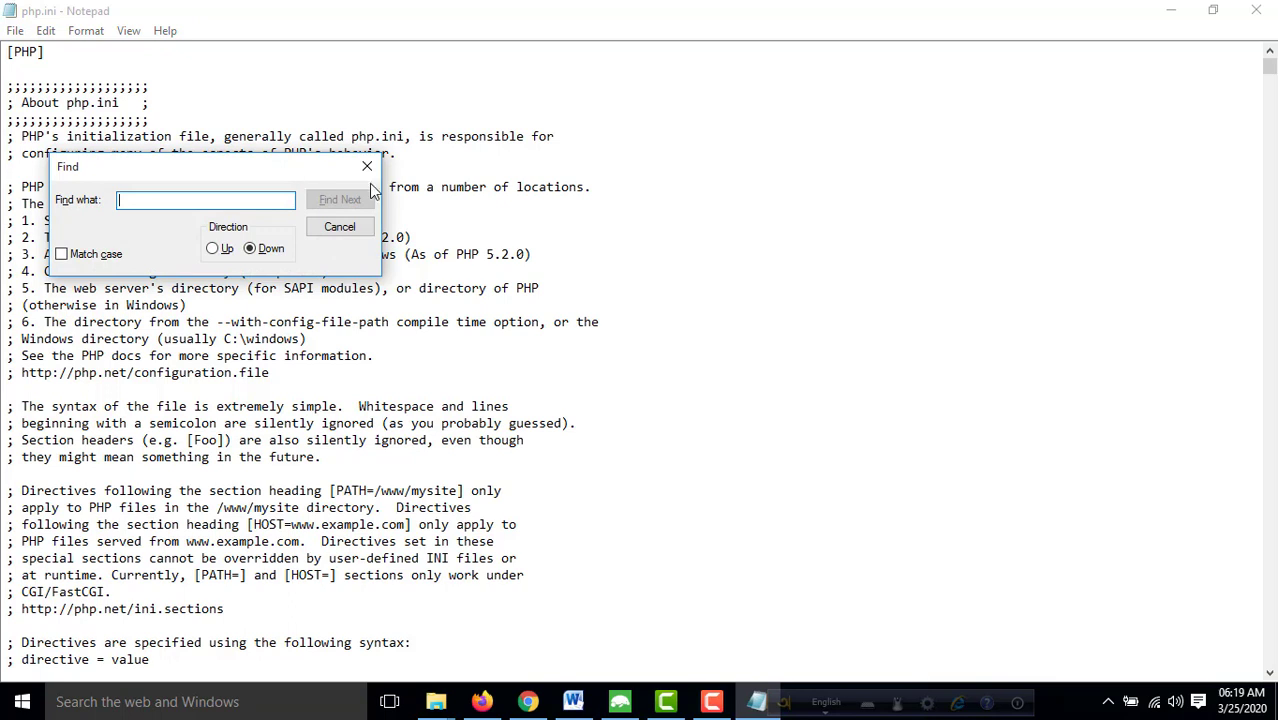
{"action": "left_click_drag", "start_coordinate": [298, 164], "coordinate": [791, 231]}
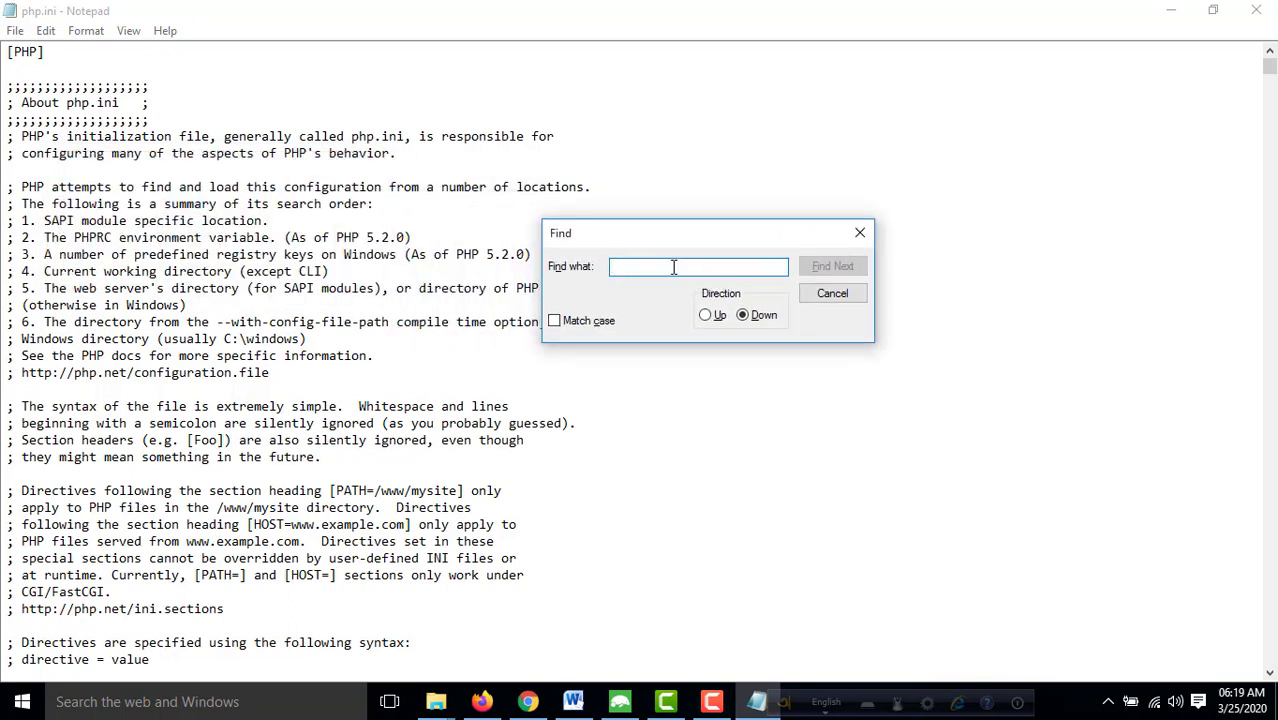
{"action": "type", "text": "ex"}
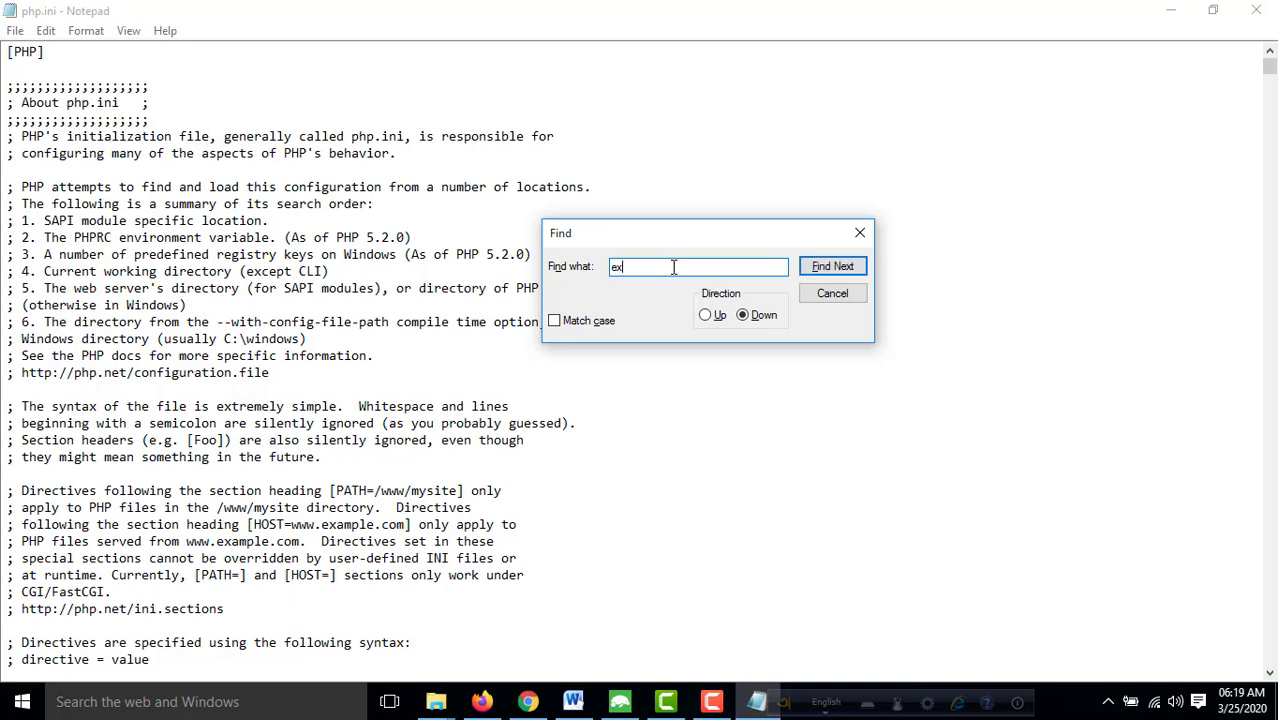
{"action": "type", "text": "tension"}
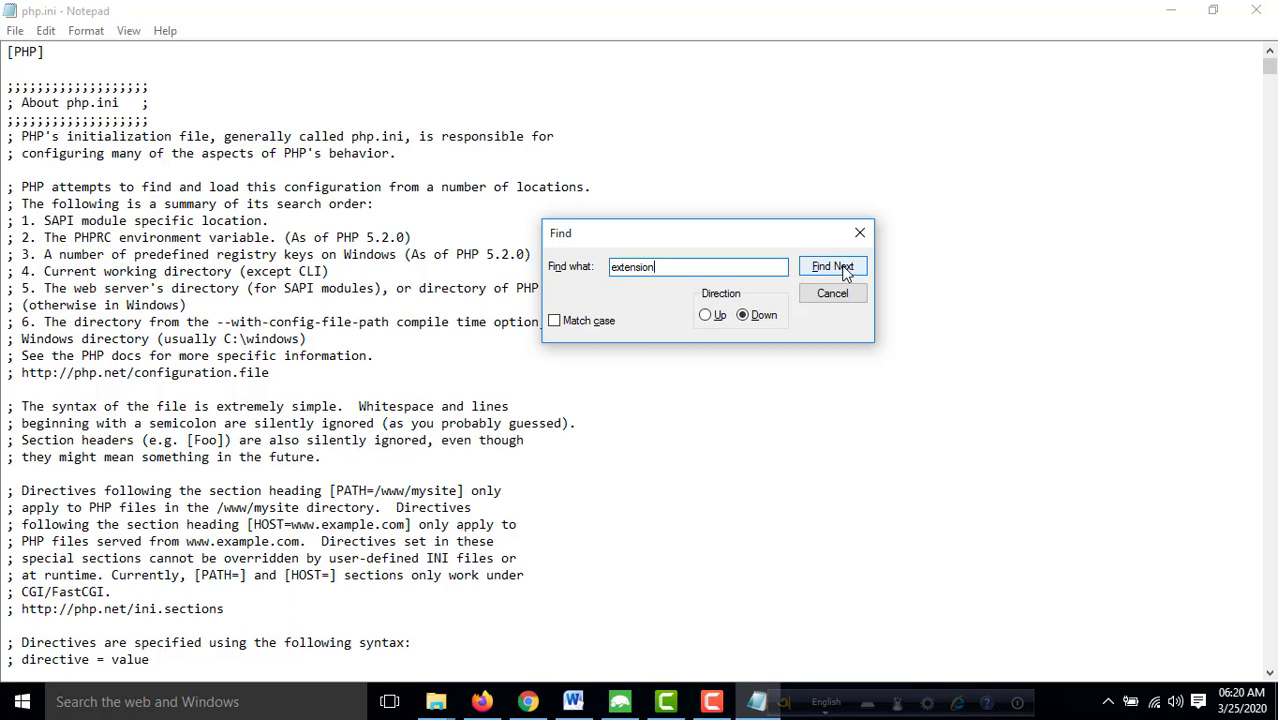
{"action": "left_click", "coordinate": [832, 267]}
{"action": "left_click", "coordinate": [832, 267]}
{"action": "left_click", "coordinate": [832, 267]}
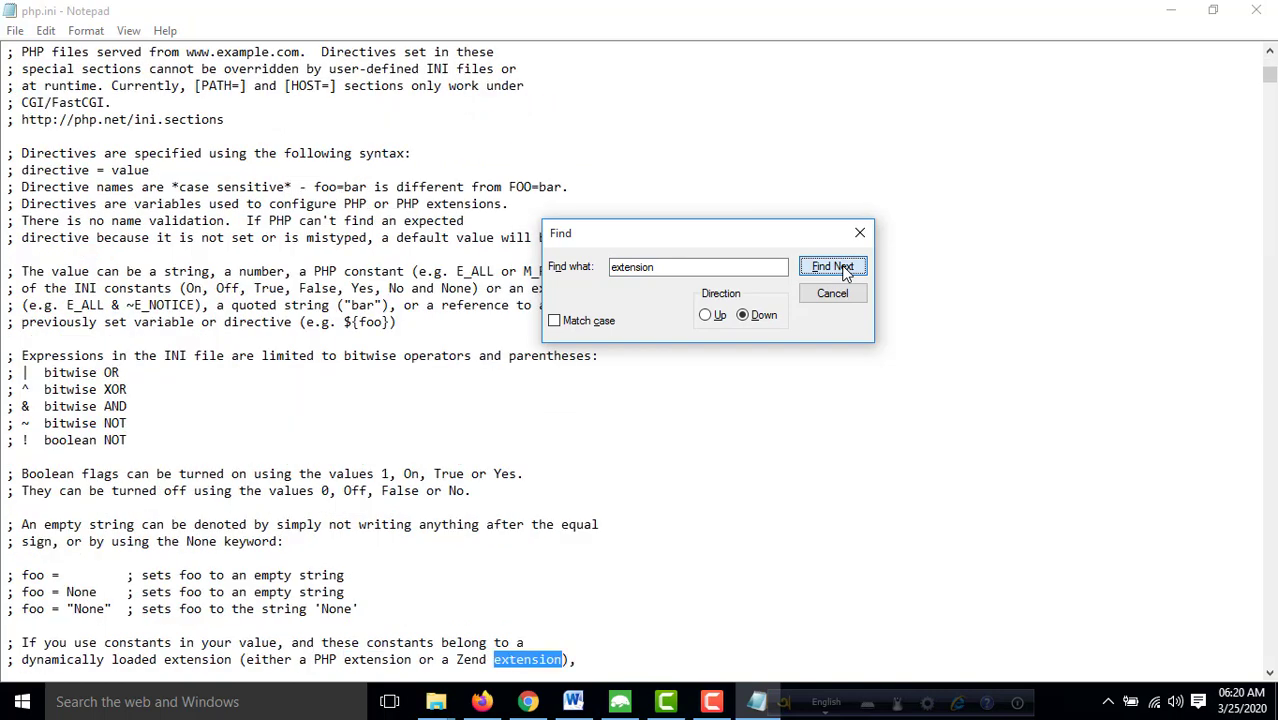
{"action": "left_click", "coordinate": [833, 267]}
{"action": "left_click", "coordinate": [833, 267]}
{"action": "left_click", "coordinate": [833, 267]}
{"action": "left_click", "coordinate": [833, 267]}
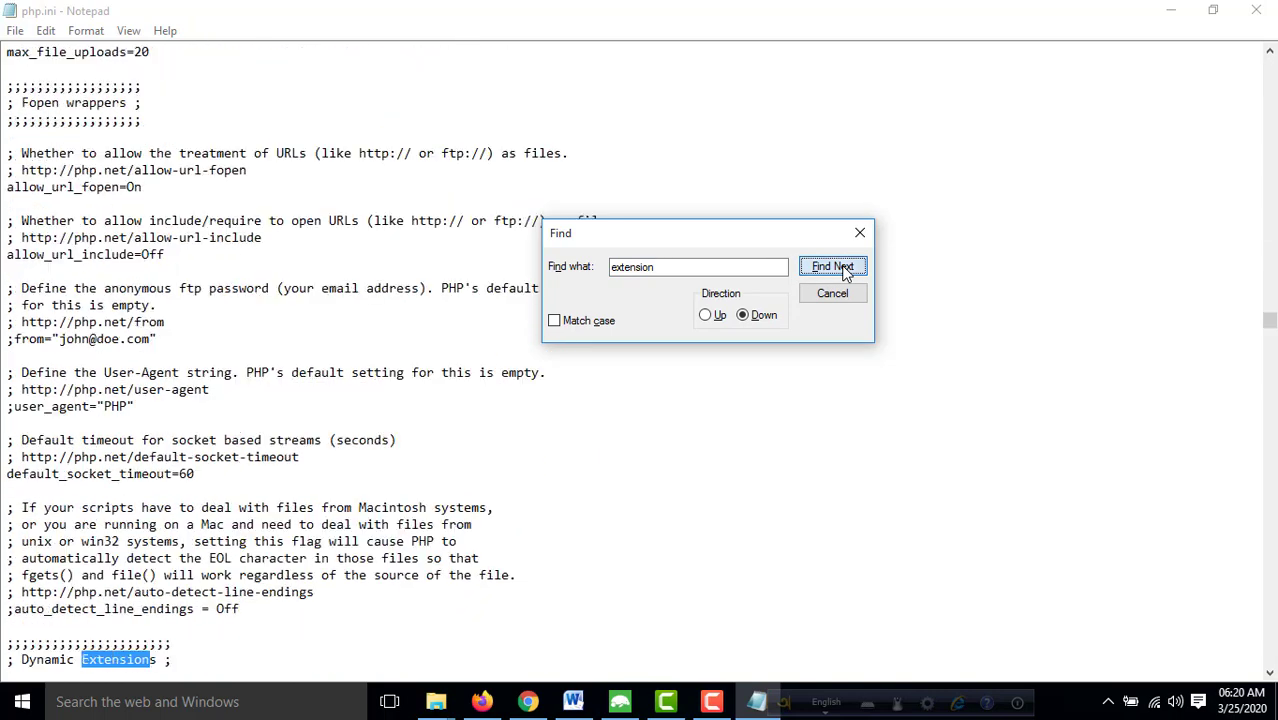
{"action": "left_click", "coordinate": [840, 267]}
{"action": "left_click", "coordinate": [840, 267]}
{"action": "left_click", "coordinate": [840, 267]}
{"action": "left_click", "coordinate": [840, 267]}
{"action": "left_click", "coordinate": [840, 267]}
{"action": "left_click", "coordinate": [840, 267]}
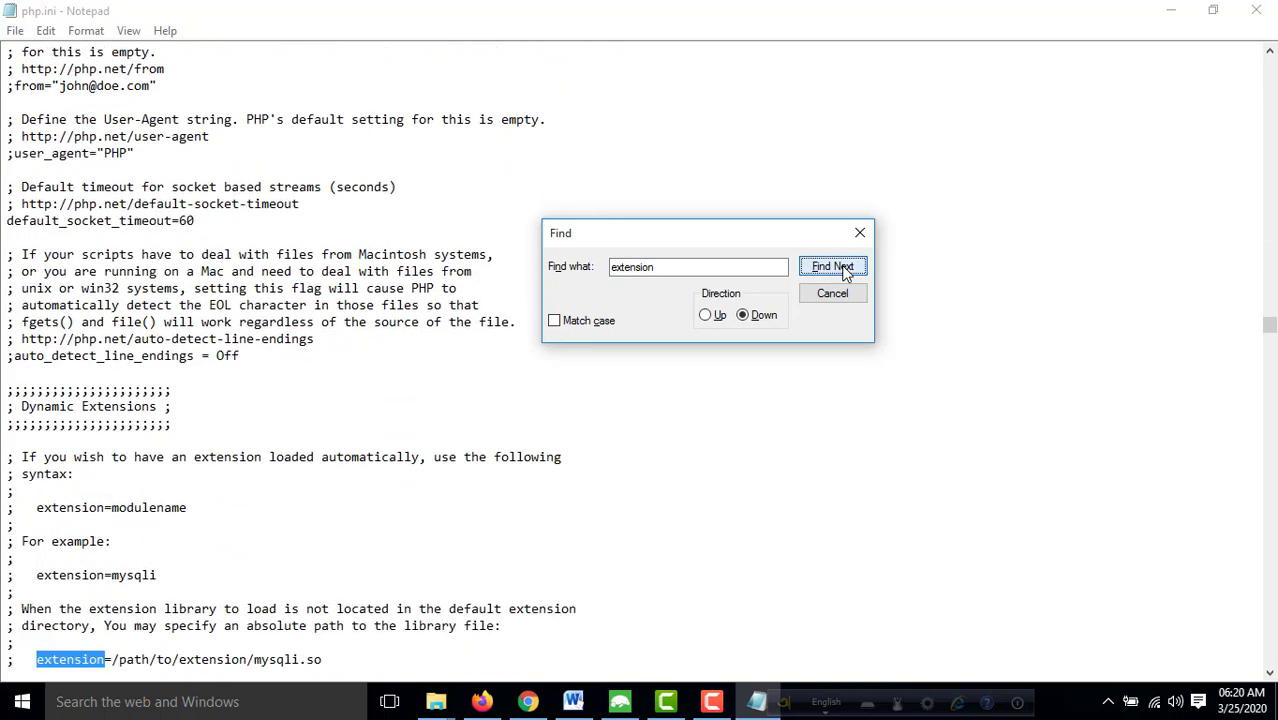
{"action": "left_click", "coordinate": [840, 267]}
{"action": "left_click", "coordinate": [840, 267]}
{"action": "left_click", "coordinate": [840, 267]}
{"action": "left_click", "coordinate": [840, 267]}
{"action": "left_click", "coordinate": [840, 267]}
{"action": "left_click", "coordinate": [840, 267]}
{"action": "left_click", "coordinate": [840, 267]}
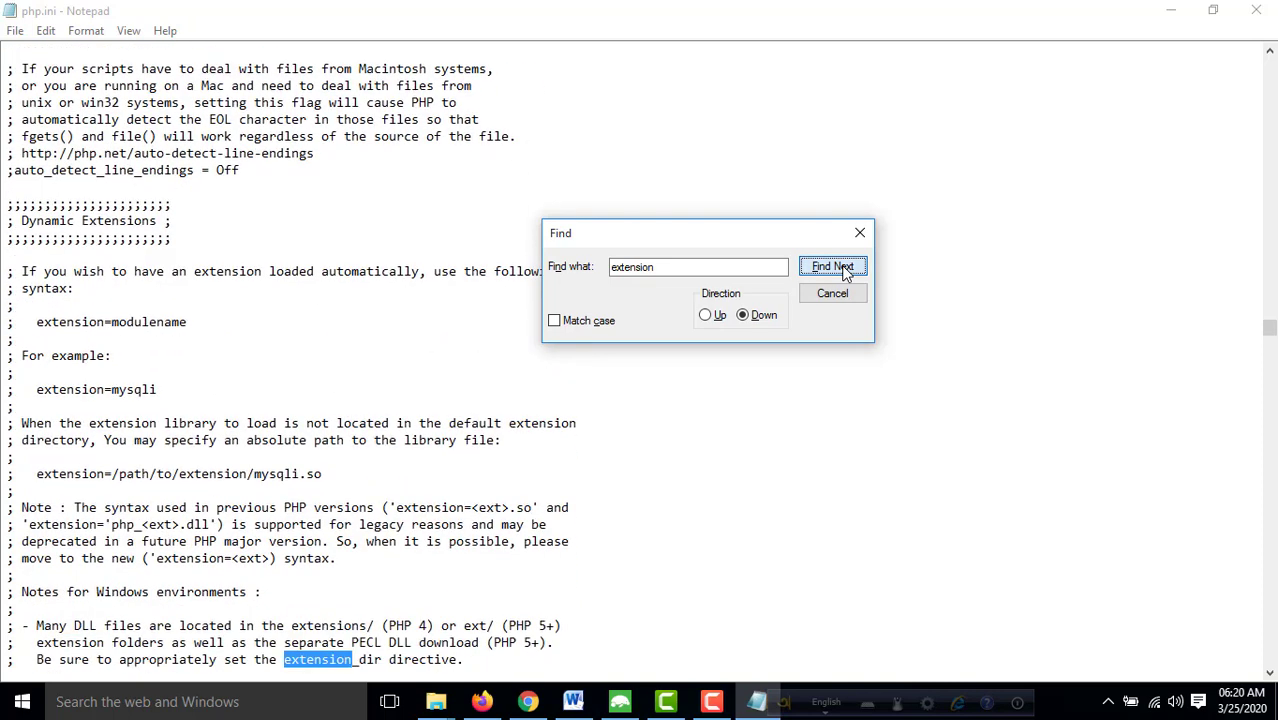
{"action": "left_click", "coordinate": [833, 267]}
{"action": "left_click", "coordinate": [833, 267]}
{"action": "left_click", "coordinate": [833, 267]}
{"action": "left_click", "coordinate": [833, 267]}
{"action": "left_click", "coordinate": [833, 267]}
{"action": "left_click", "coordinate": [833, 267]}
{"action": "left_click", "coordinate": [833, 267]}
{"action": "left_click", "coordinate": [833, 267]}
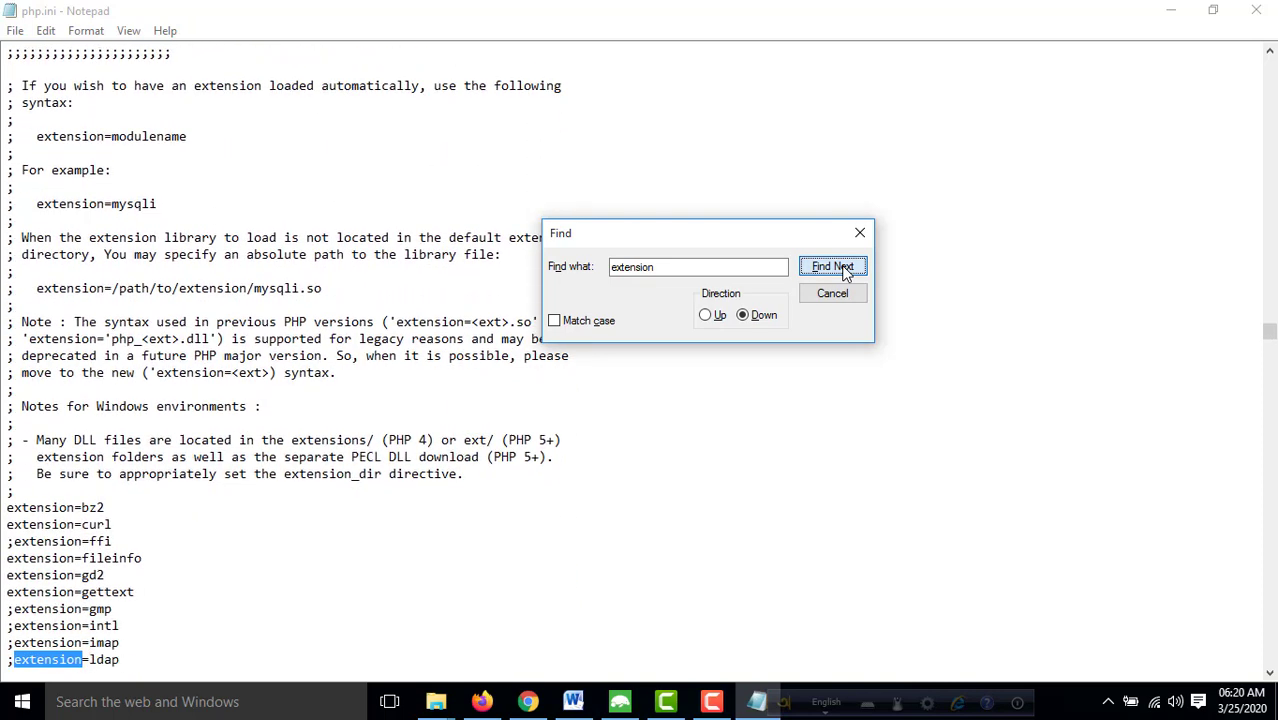
{"action": "left_click", "coordinate": [833, 267]}
{"action": "left_click", "coordinate": [833, 267]}
{"action": "left_click", "coordinate": [833, 267]}
{"action": "left_click", "coordinate": [833, 267]}
{"action": "left_click", "coordinate": [833, 267]}
{"action": "left_click", "coordinate": [833, 267]}
{"action": "left_click", "coordinate": [833, 267]}
{"action": "left_click", "coordinate": [833, 267]}
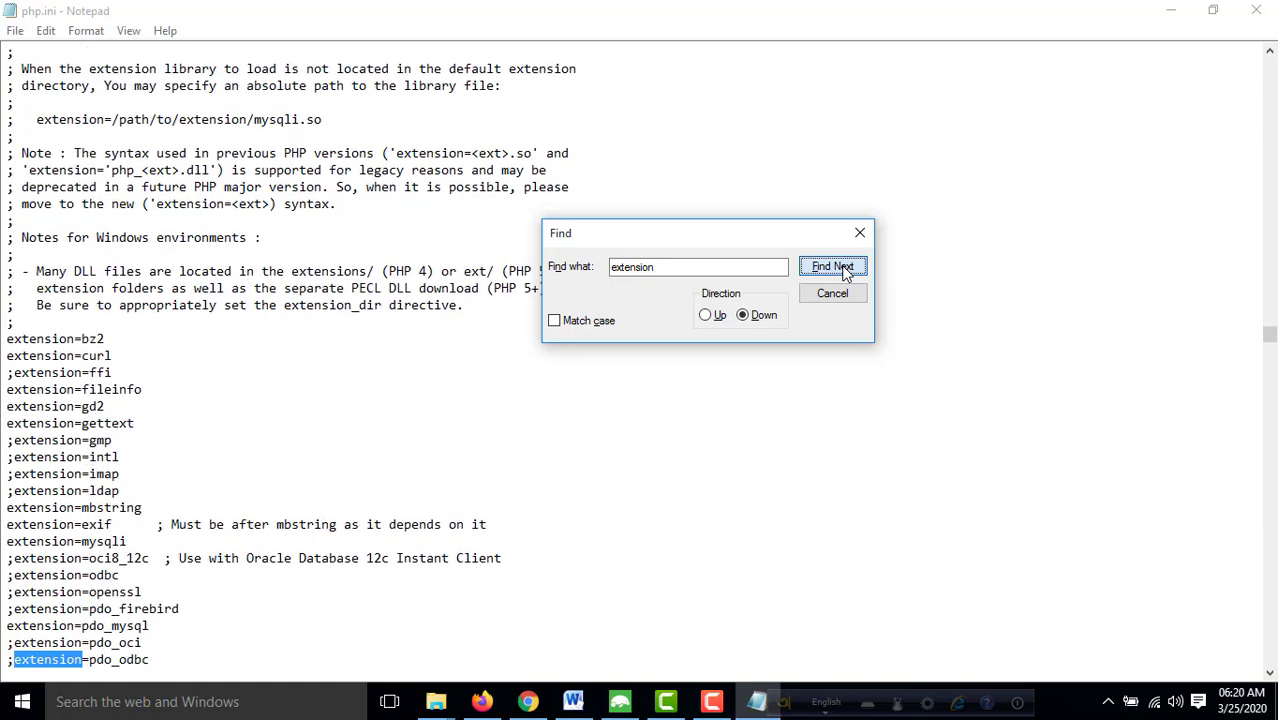
{"action": "left_click", "coordinate": [833, 267]}
{"action": "left_click", "coordinate": [833, 267]}
{"action": "left_click", "coordinate": [833, 267]}
{"action": "left_click", "coordinate": [833, 267]}
{"action": "left_click", "coordinate": [833, 267]}
{"action": "left_click", "coordinate": [833, 267]}
{"action": "left_click", "coordinate": [833, 267]}
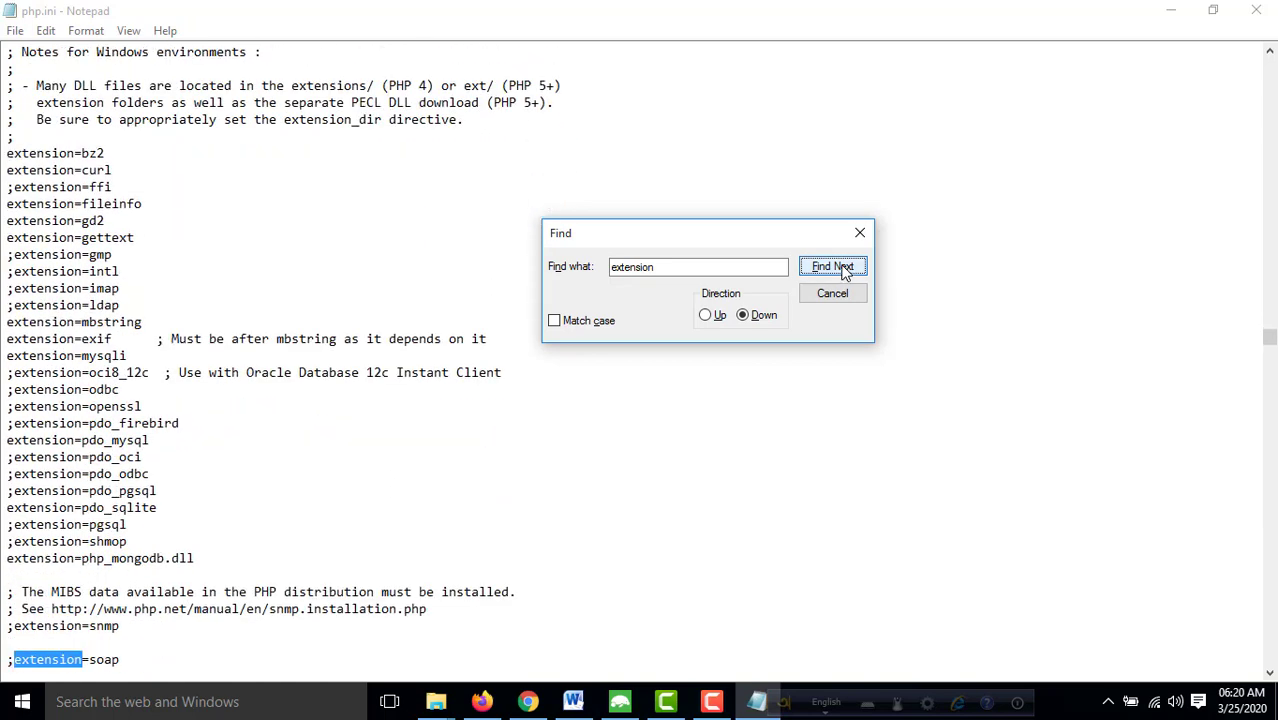
{"action": "left_click", "coordinate": [833, 267]}
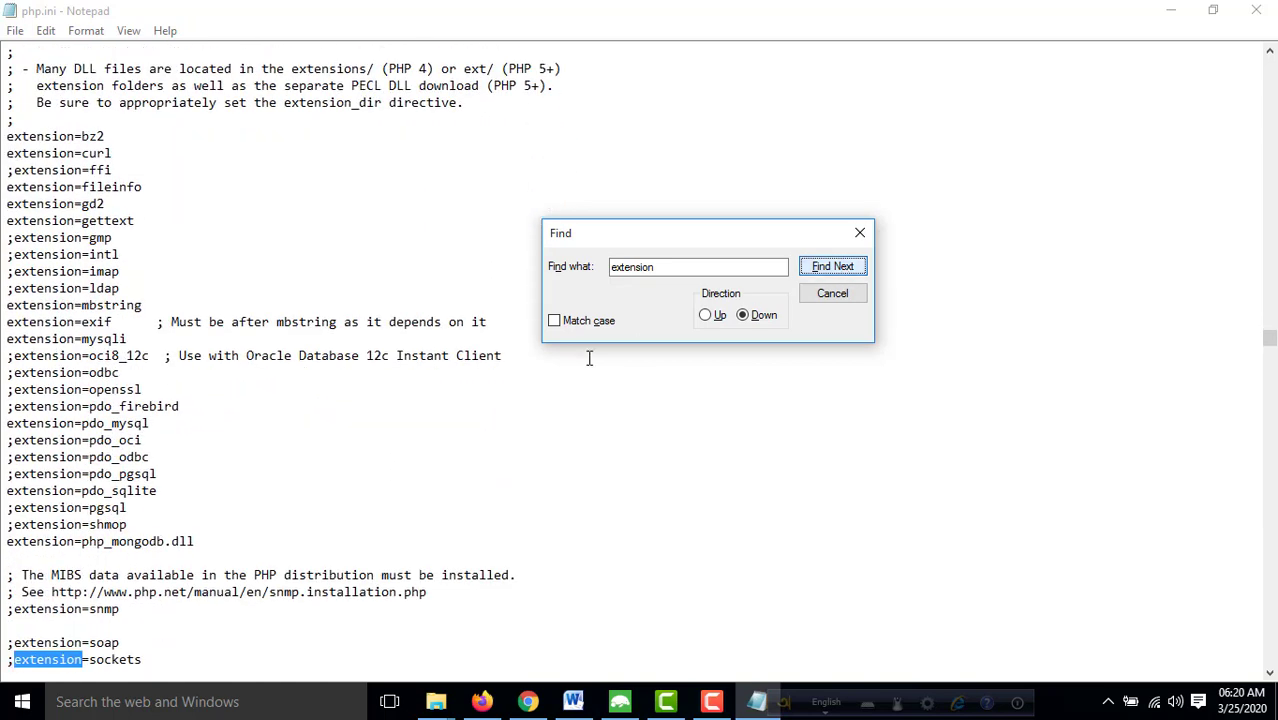
- Highlight the extension=php_mongodb.dll line below the shmop entry in php.ini to examine it
{"action": "left_click", "coordinate": [199, 540]}
{"action": "left_click_drag", "start_coordinate": [199, 540], "coordinate": [150, 543]}
{"action": "left_click_drag", "start_coordinate": [10, 545], "coordinate": [195, 542]}
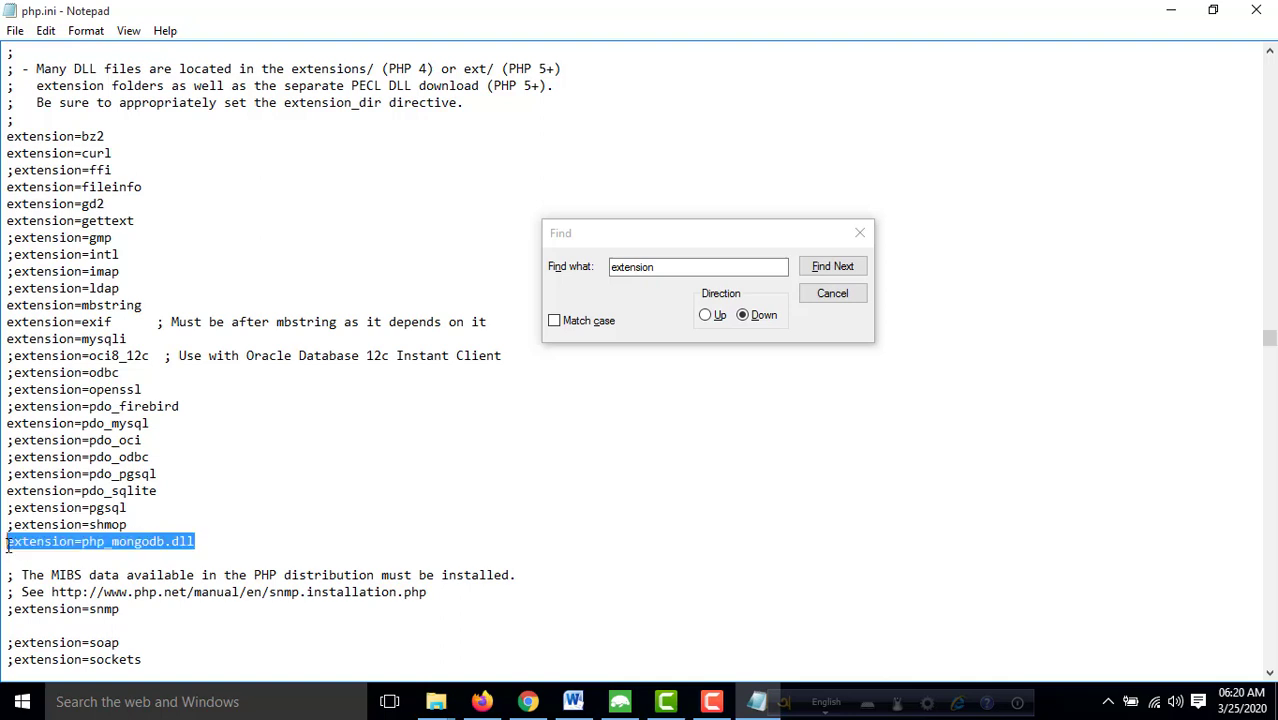
{"action": "left_click", "coordinate": [163, 524]}
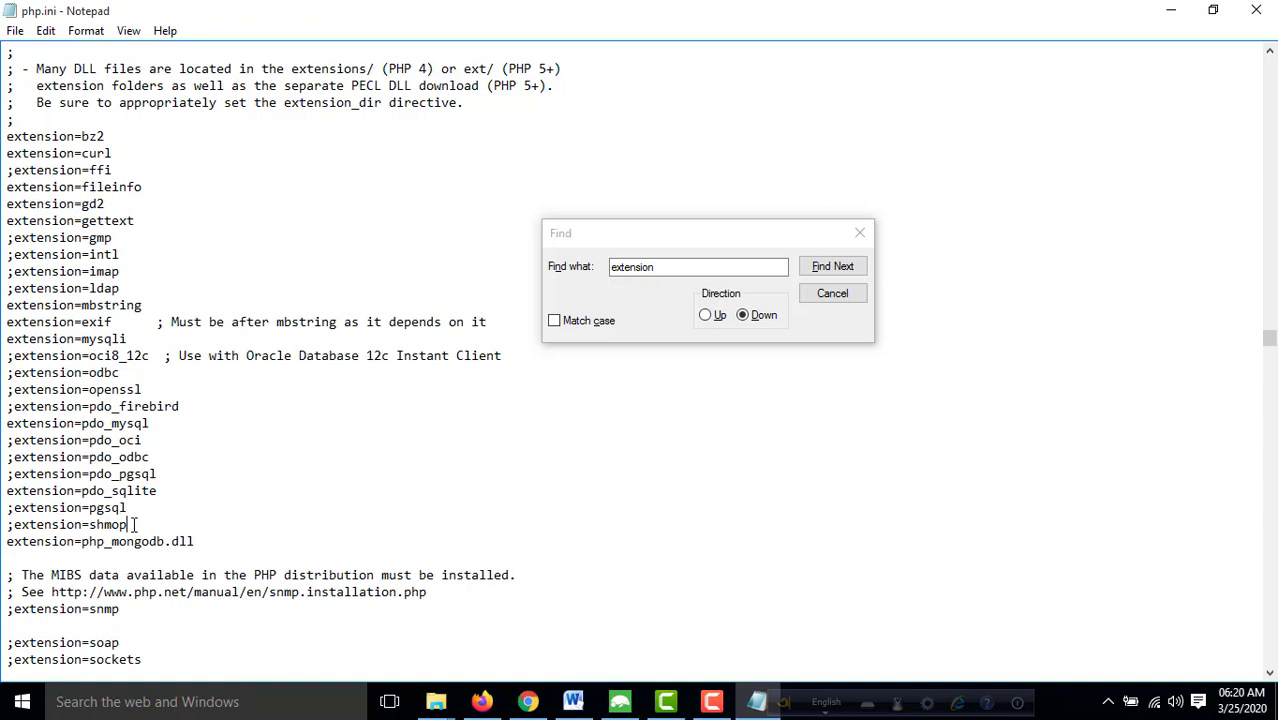
- Copy and remove the extension=php_mongodb.dll line, paste it back below ;extension=shmop, and highlight its php_mongodb.dll part
{"action": "left_click", "coordinate": [198, 541]}
{"action": "key", "text": "shift+Home"}
{"action": "key", "text": "ctrl+c"}
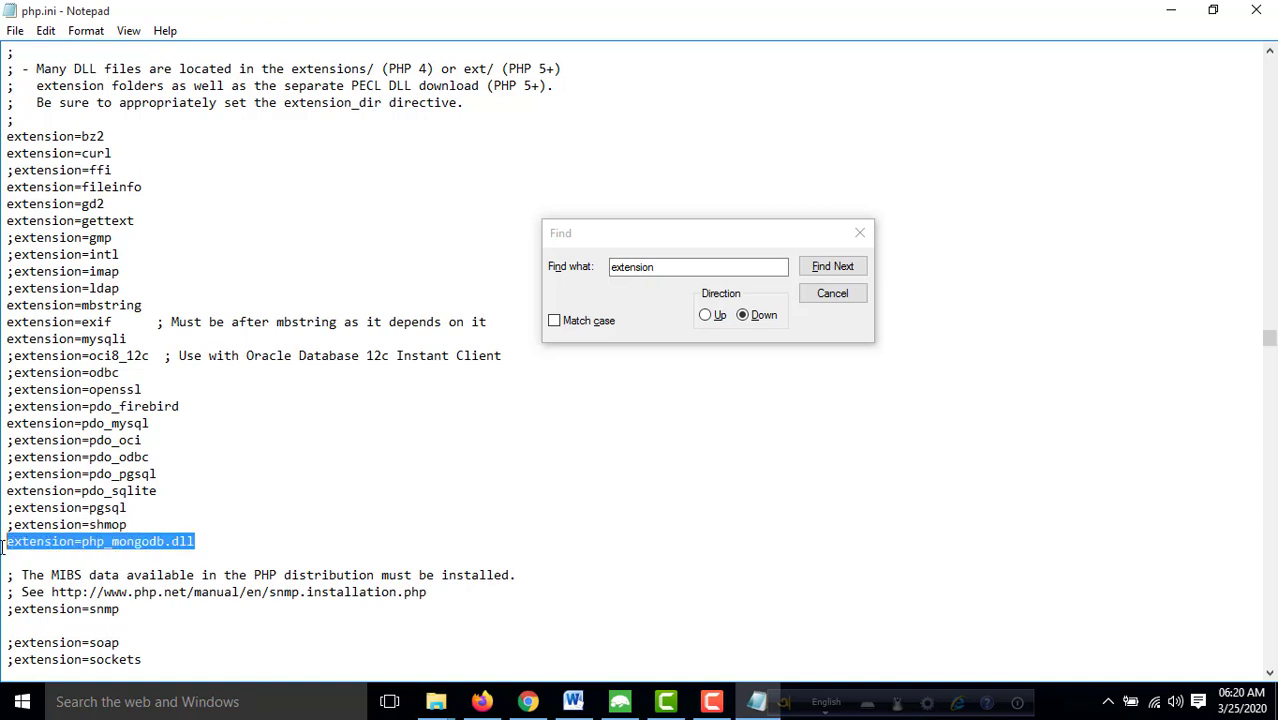
{"action": "key", "text": "Delete"}
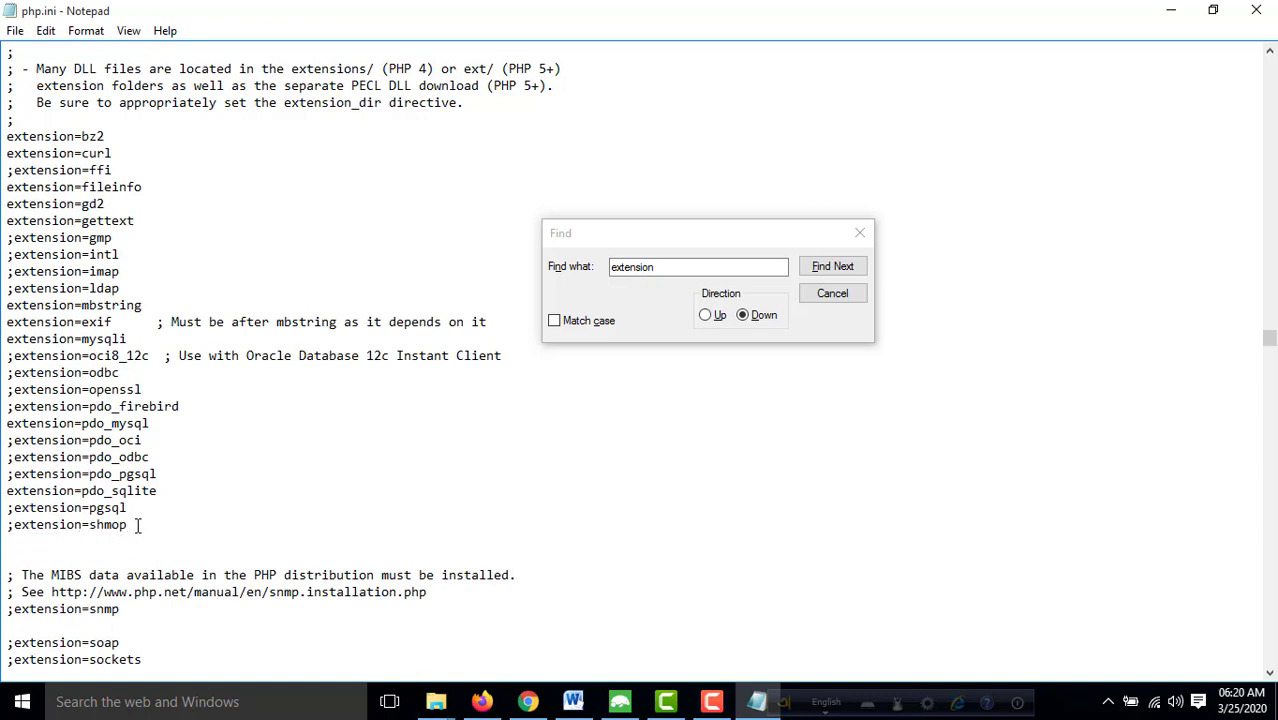
{"action": "key", "text": "ctrl+v"}
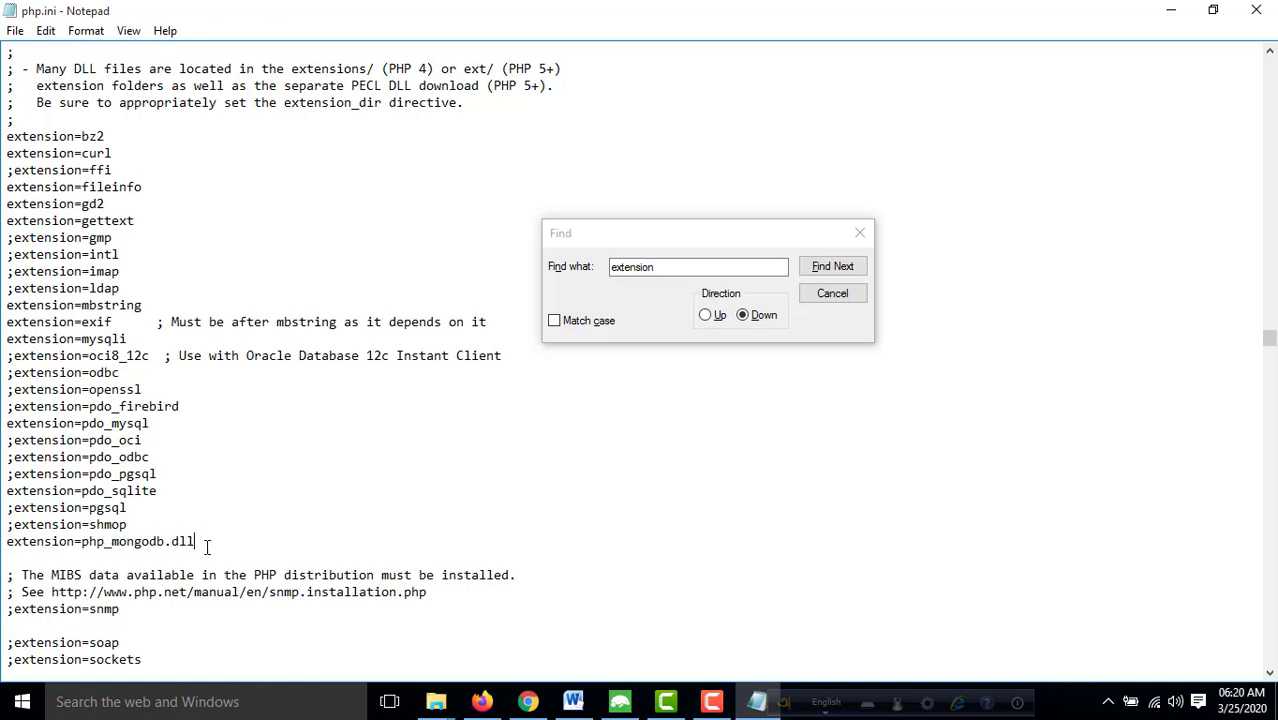
{"action": "left_click_drag", "start_coordinate": [206, 543], "coordinate": [80, 541]}
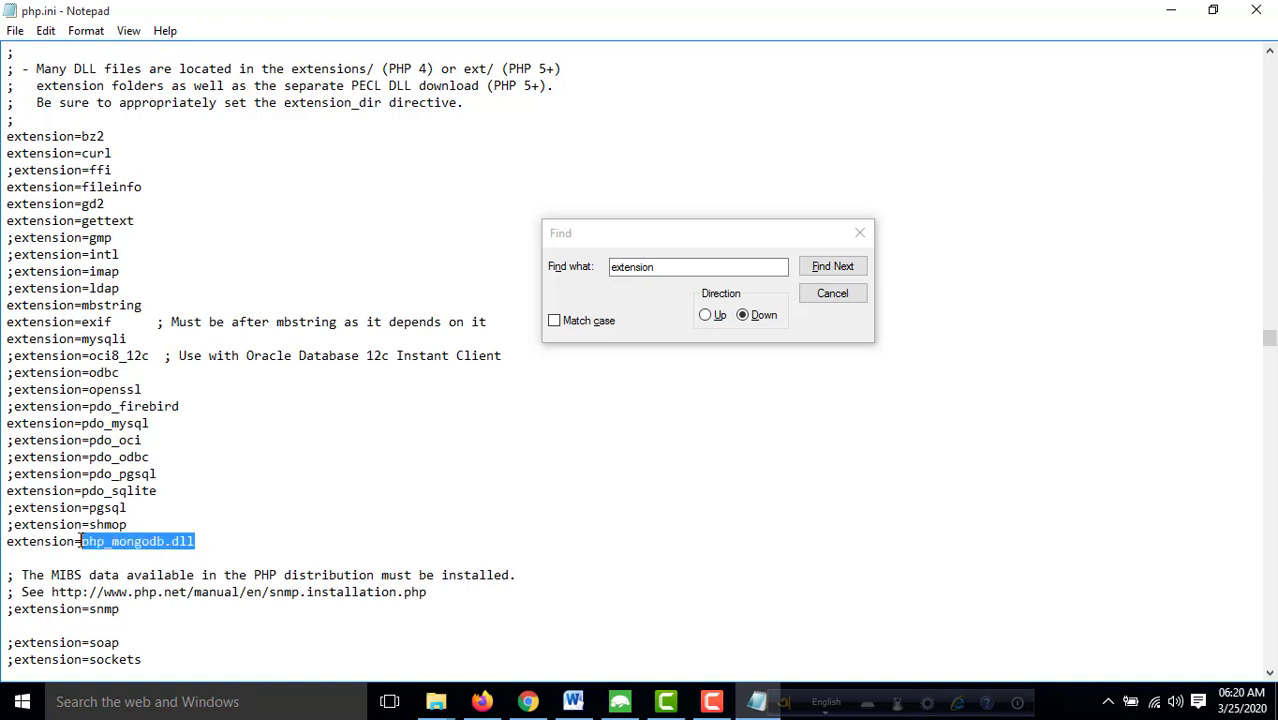
{"action": "left_click", "coordinate": [222, 531]}
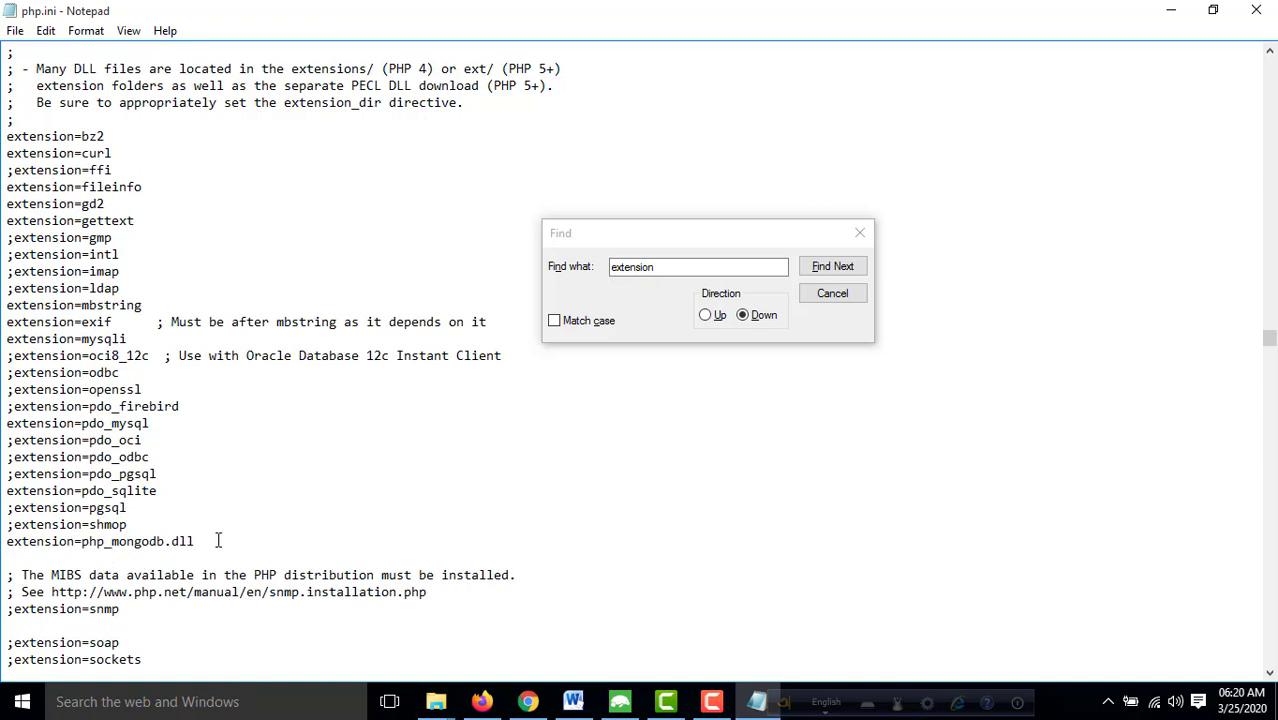
- Dismiss the search dialog, save php.ini and close the file
{"action": "left_click", "coordinate": [859, 233]}
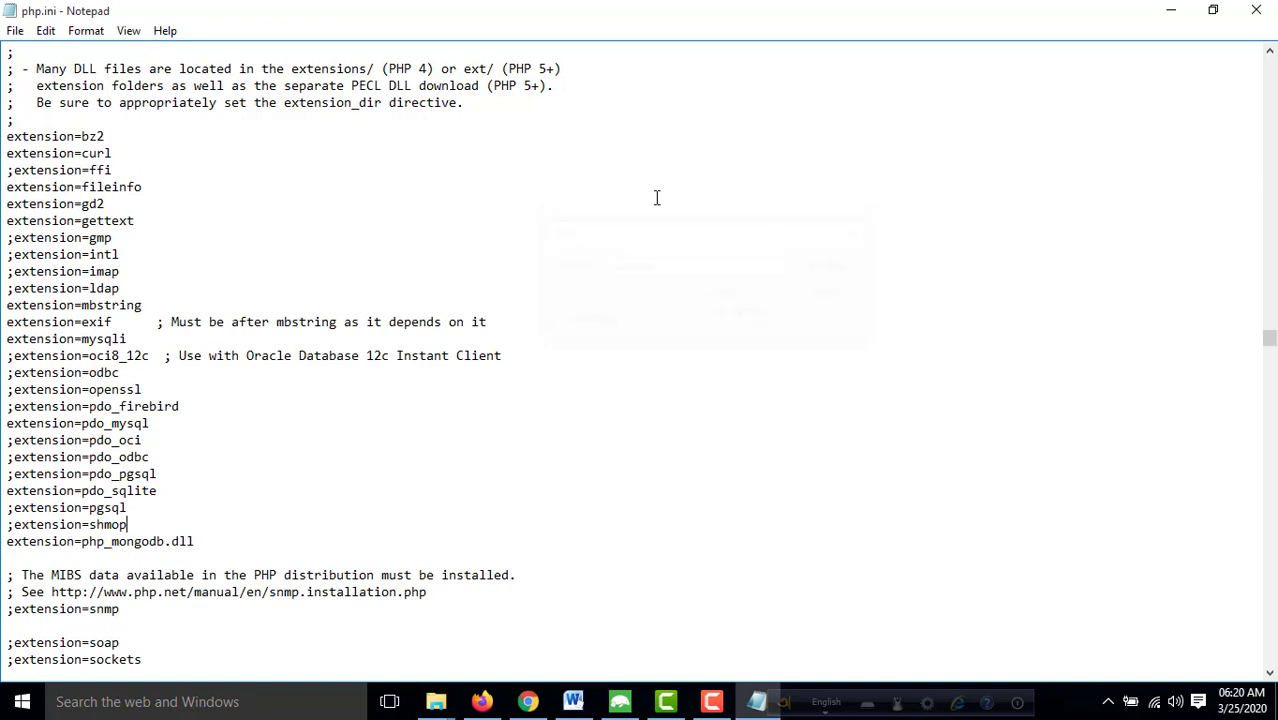
{"action": "left_click", "coordinate": [15, 30]}
{"action": "left_click", "coordinate": [40, 97]}
{"action": "left_click", "coordinate": [1256, 10]}
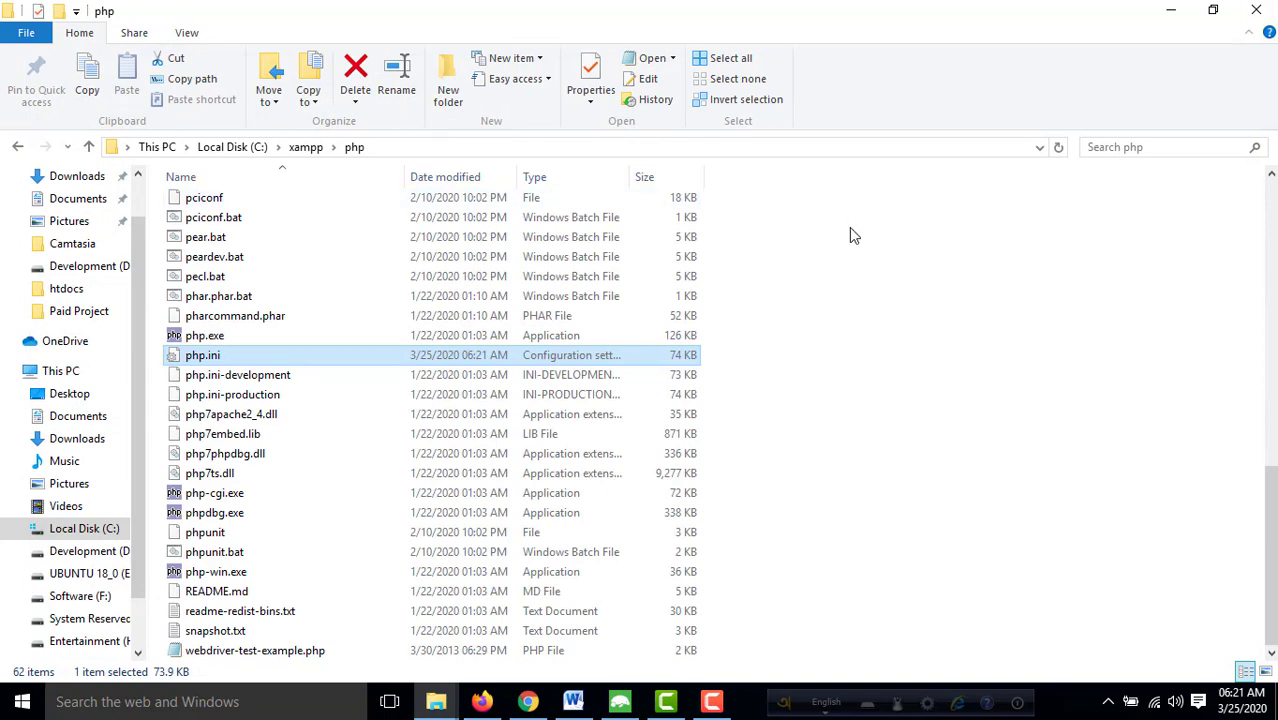
- Close the php folder window, minimize the browser and open the C:\xampp\htdocs folder from This PC
{"action": "left_click", "coordinate": [1256, 10]}
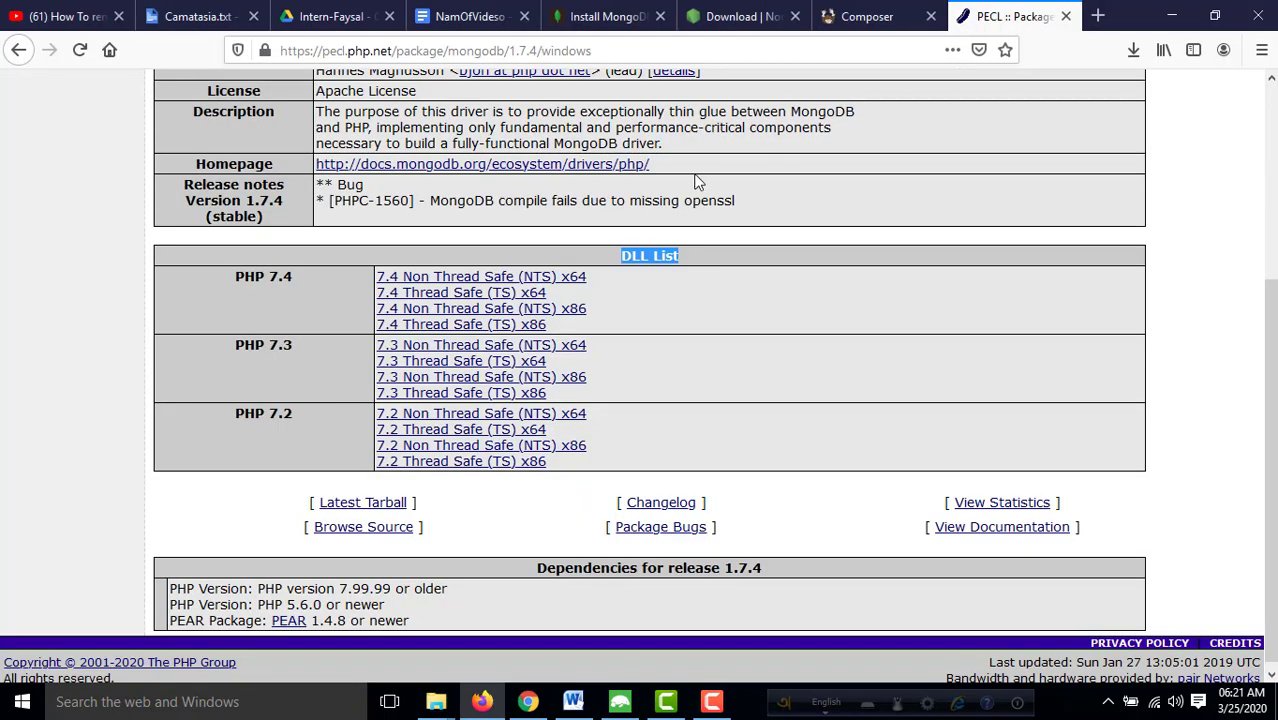
{"action": "left_click", "coordinate": [1170, 16]}
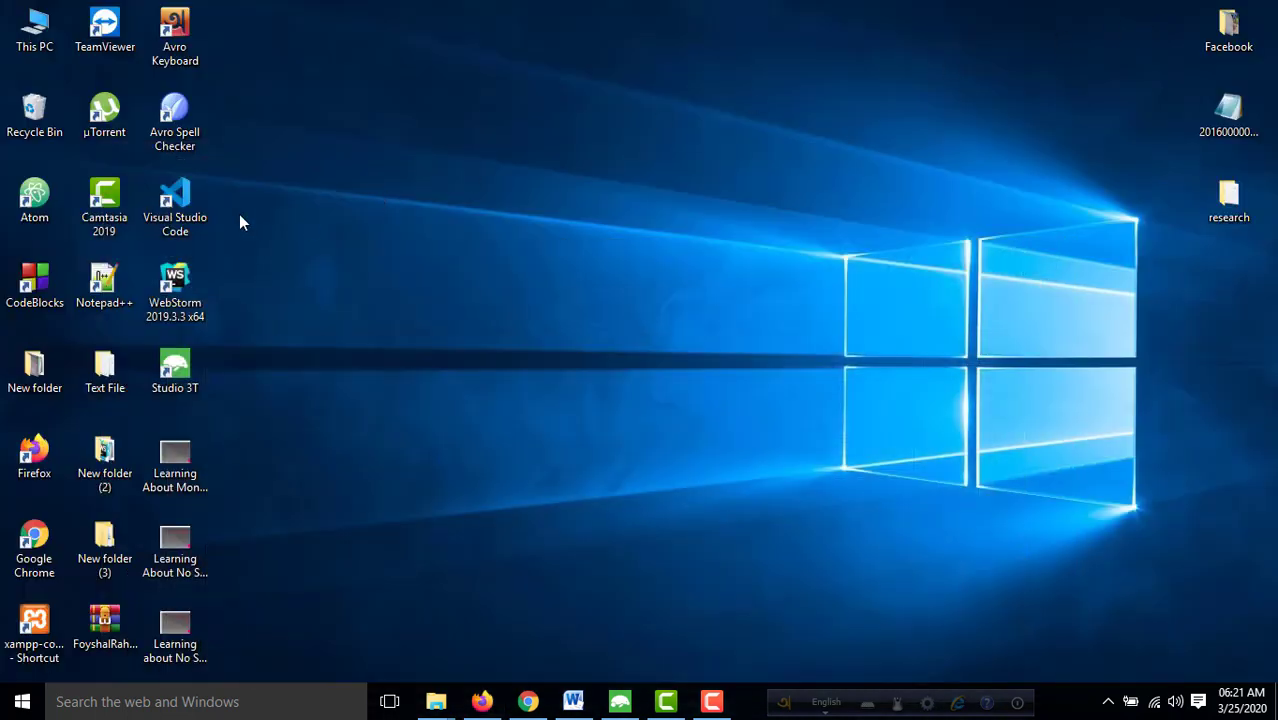
{"action": "double_click", "coordinate": [34, 28]}
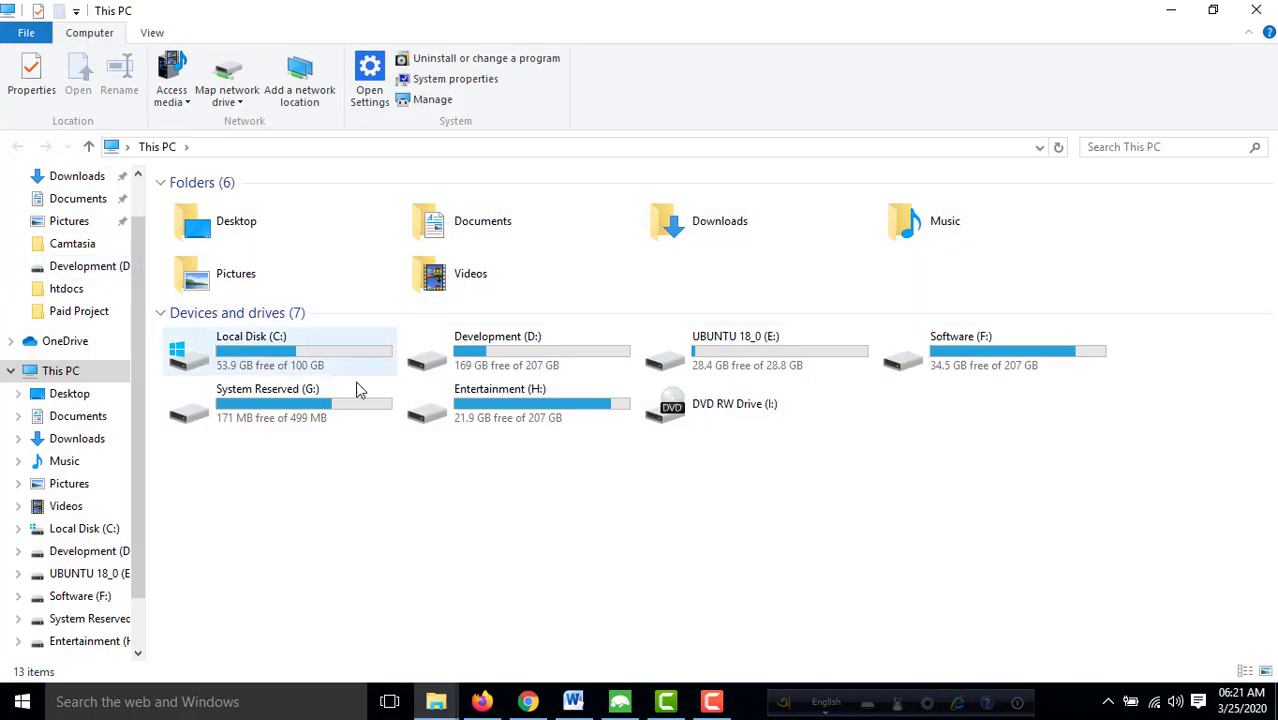
{"action": "double_click", "coordinate": [287, 344]}
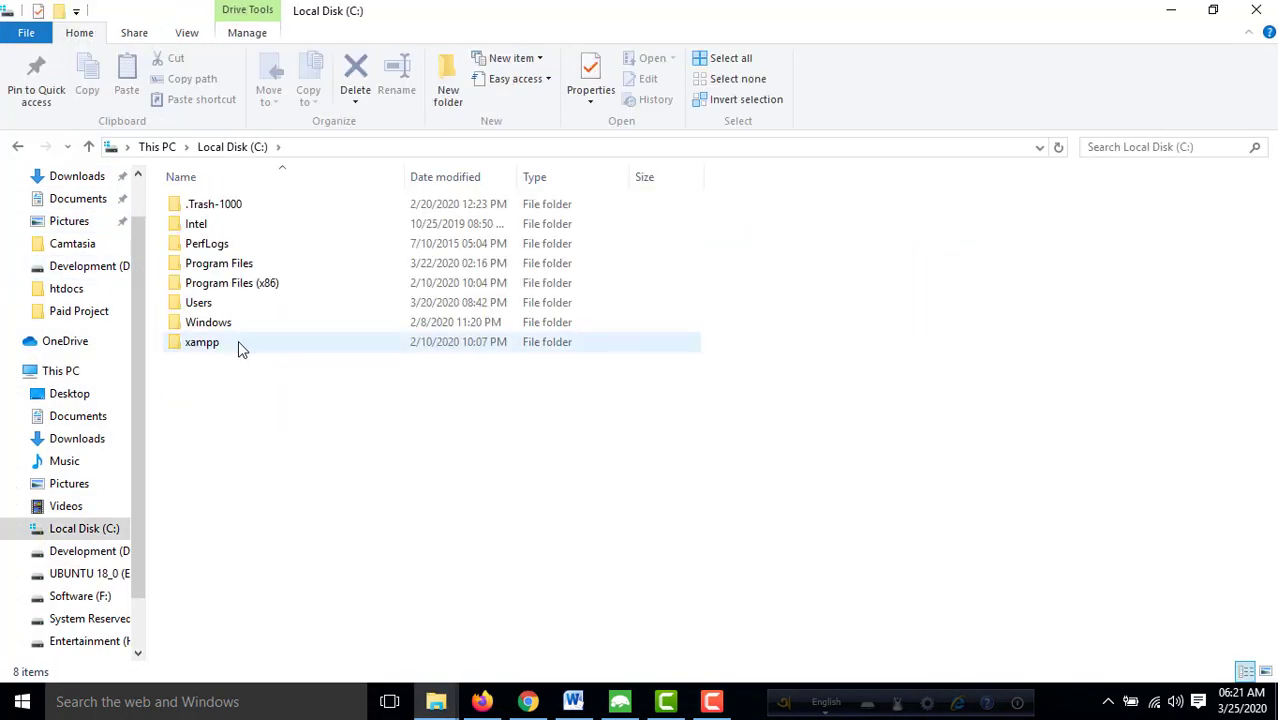
{"action": "double_click", "coordinate": [252, 346]}
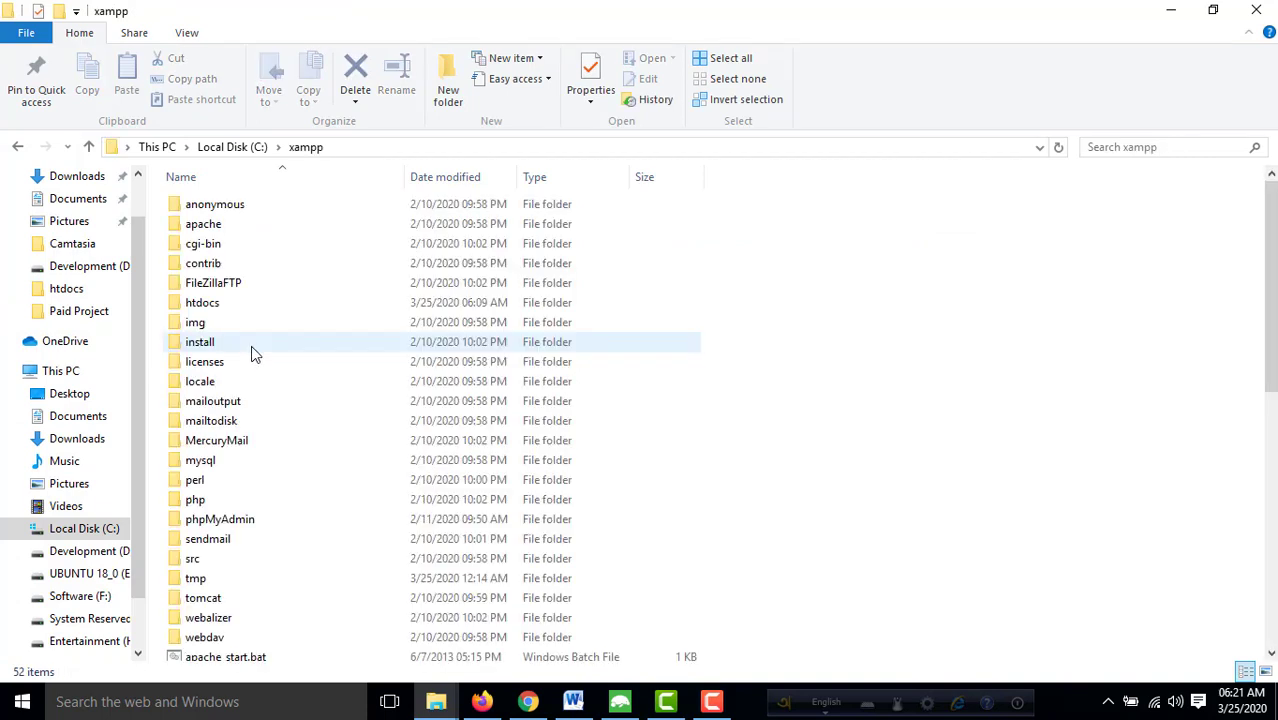
{"action": "left_click", "coordinate": [237, 310]}
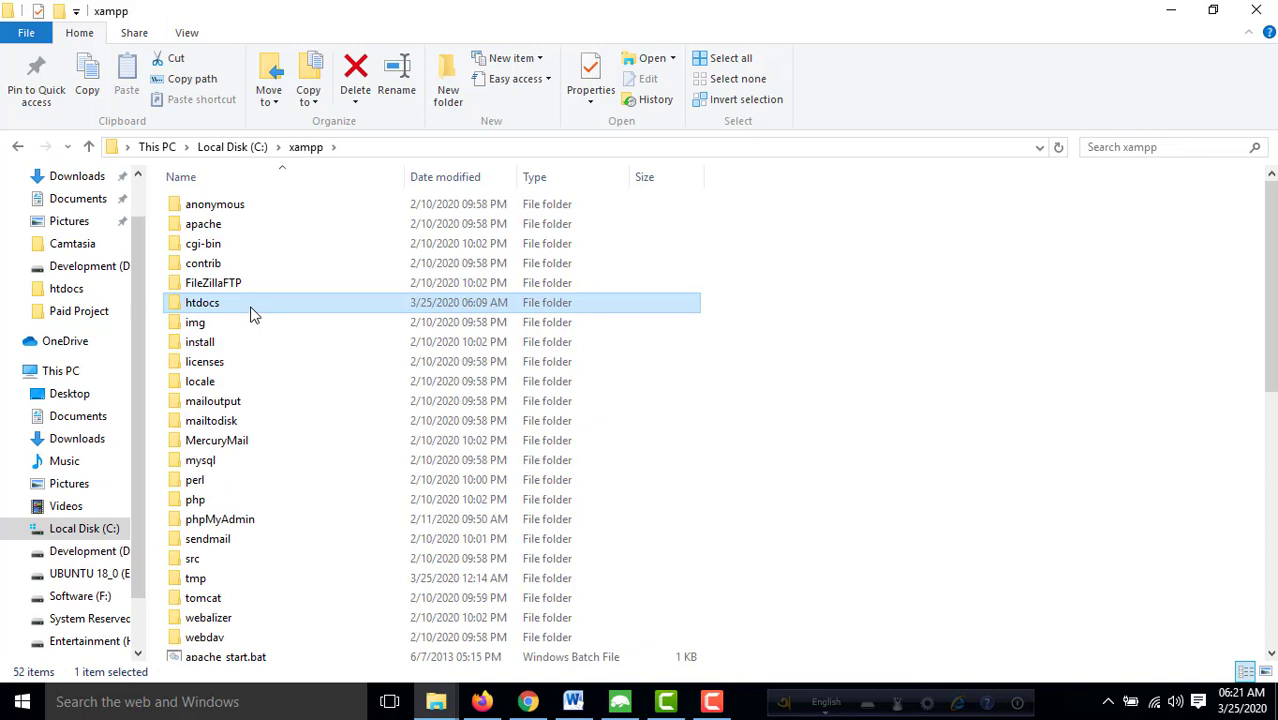
{"action": "double_click", "coordinate": [252, 314]}
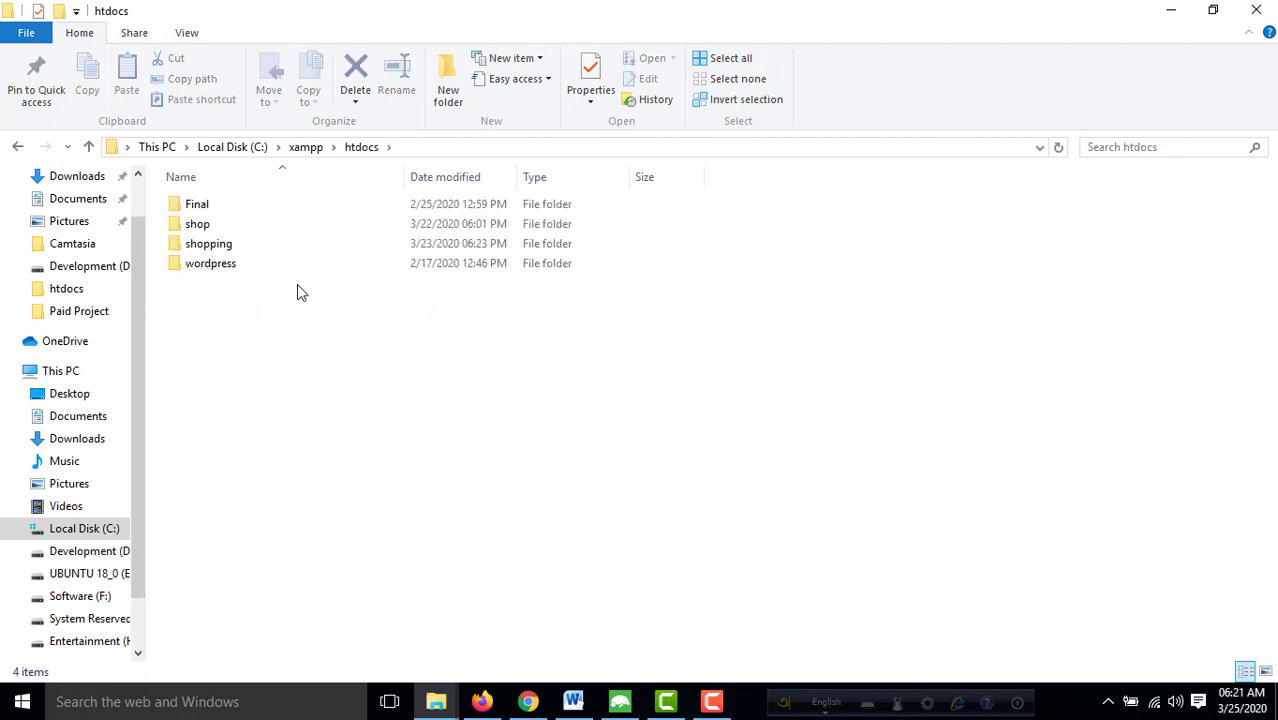
- Create a new folder named project inside htdocs
{"action": "right_click", "coordinate": [307, 292]}
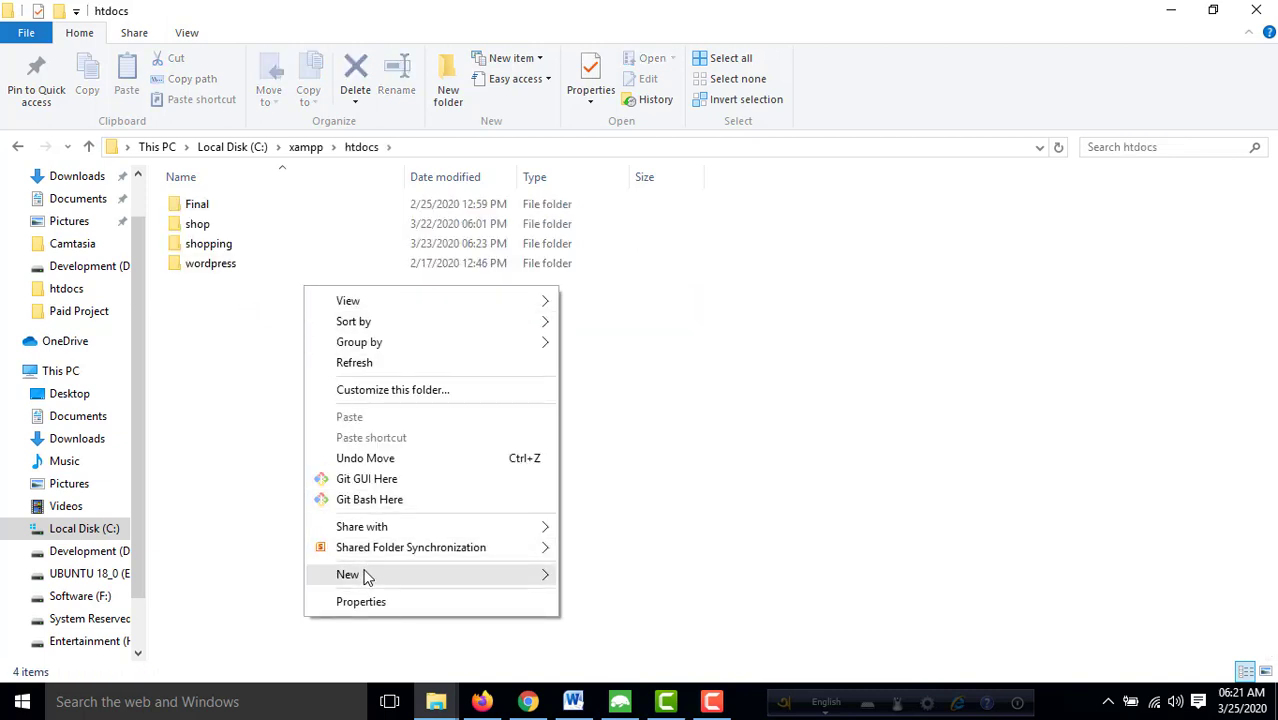
{"action": "mouse_move", "coordinate": [474, 580]}
{"action": "left_click", "coordinate": [637, 322]}
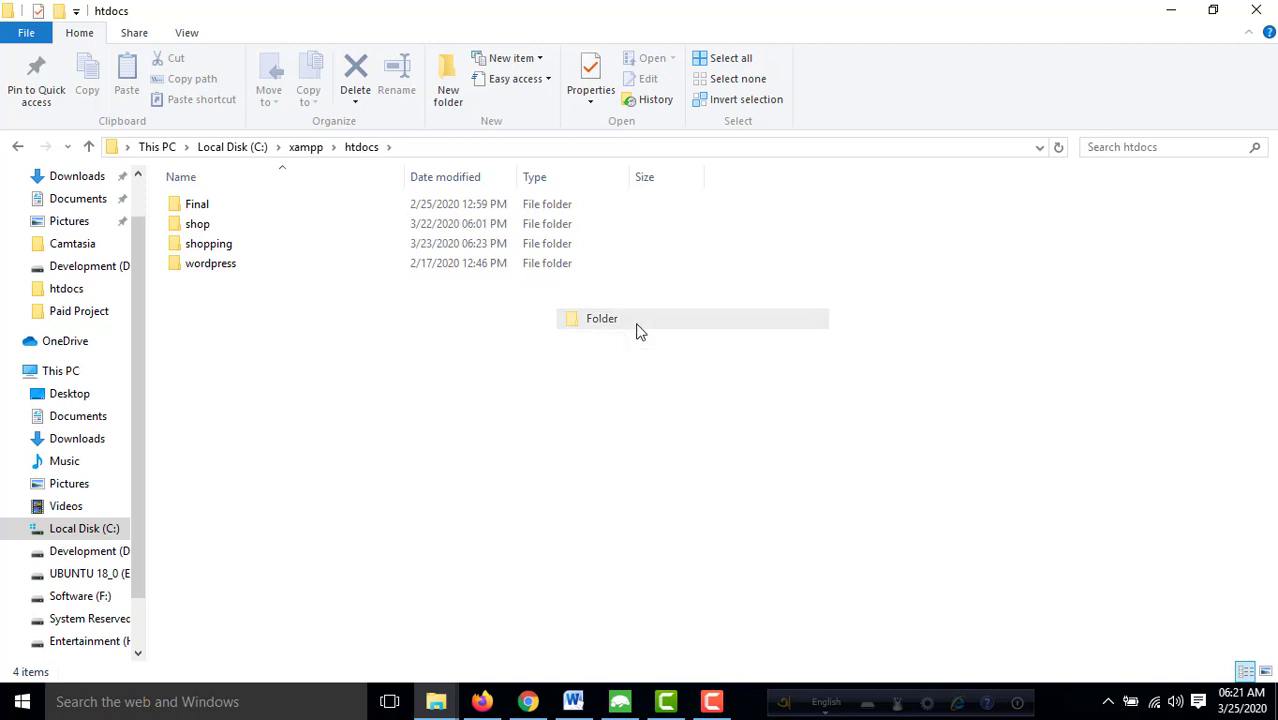
{"action": "type", "text": "project"}
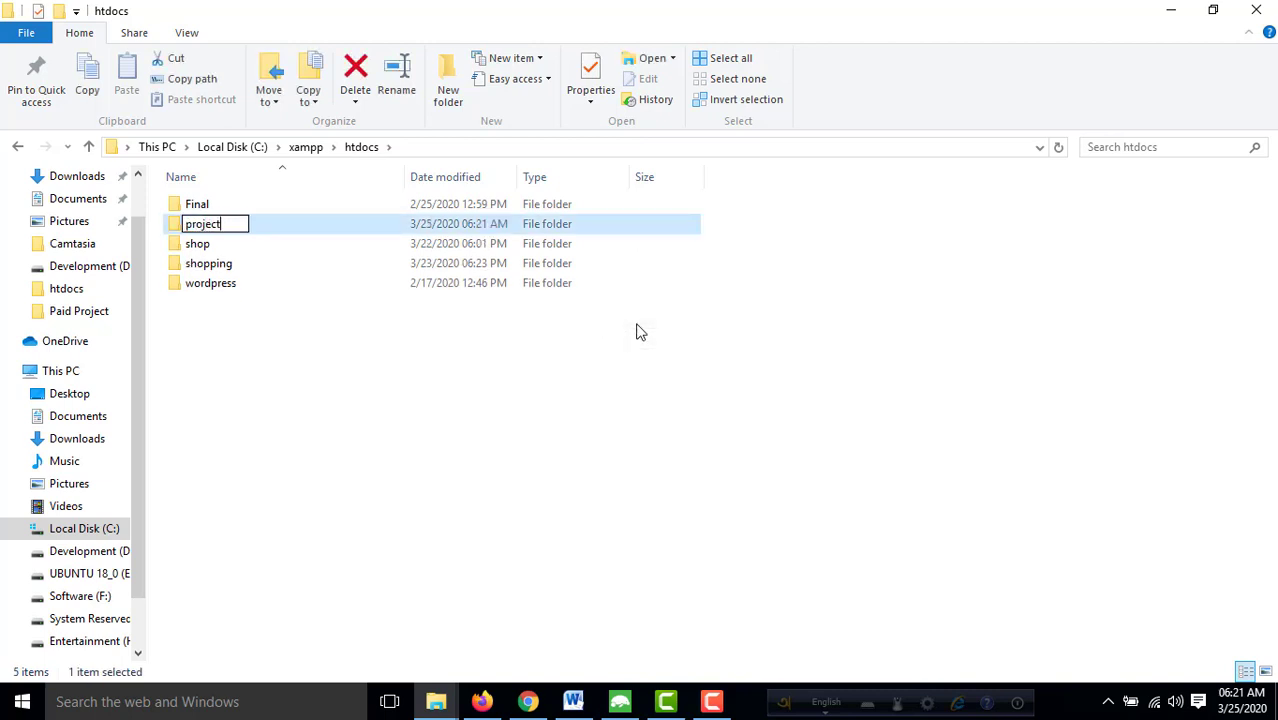
{"action": "left_click", "coordinate": [410, 381]}
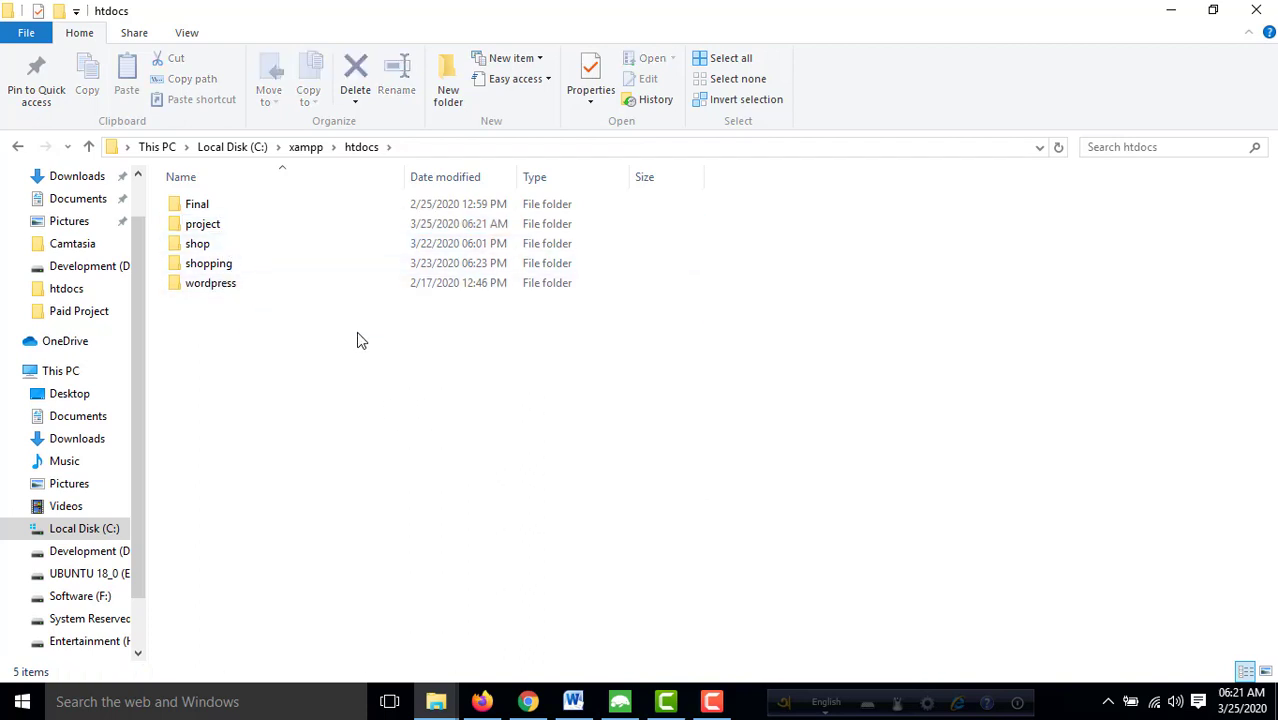
- Open the project folder and launch Git Bash in it
{"action": "double_click", "coordinate": [265, 234]}
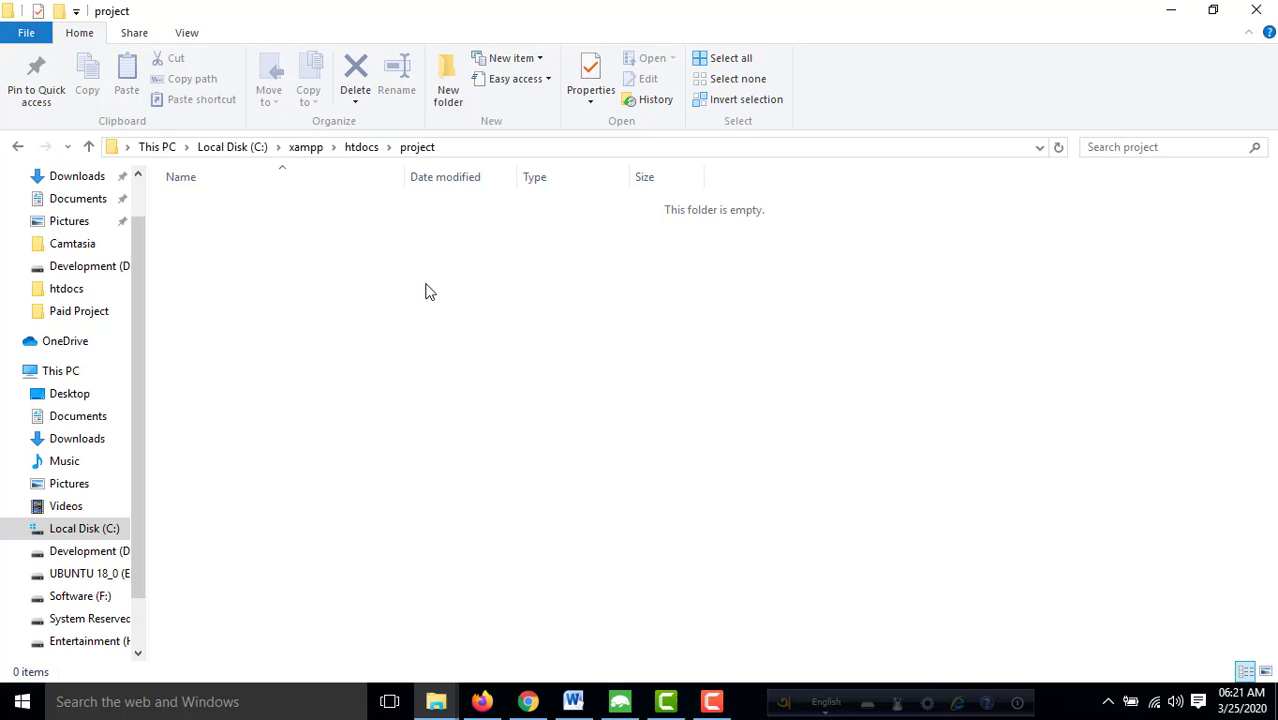
{"action": "right_click", "coordinate": [456, 243]}
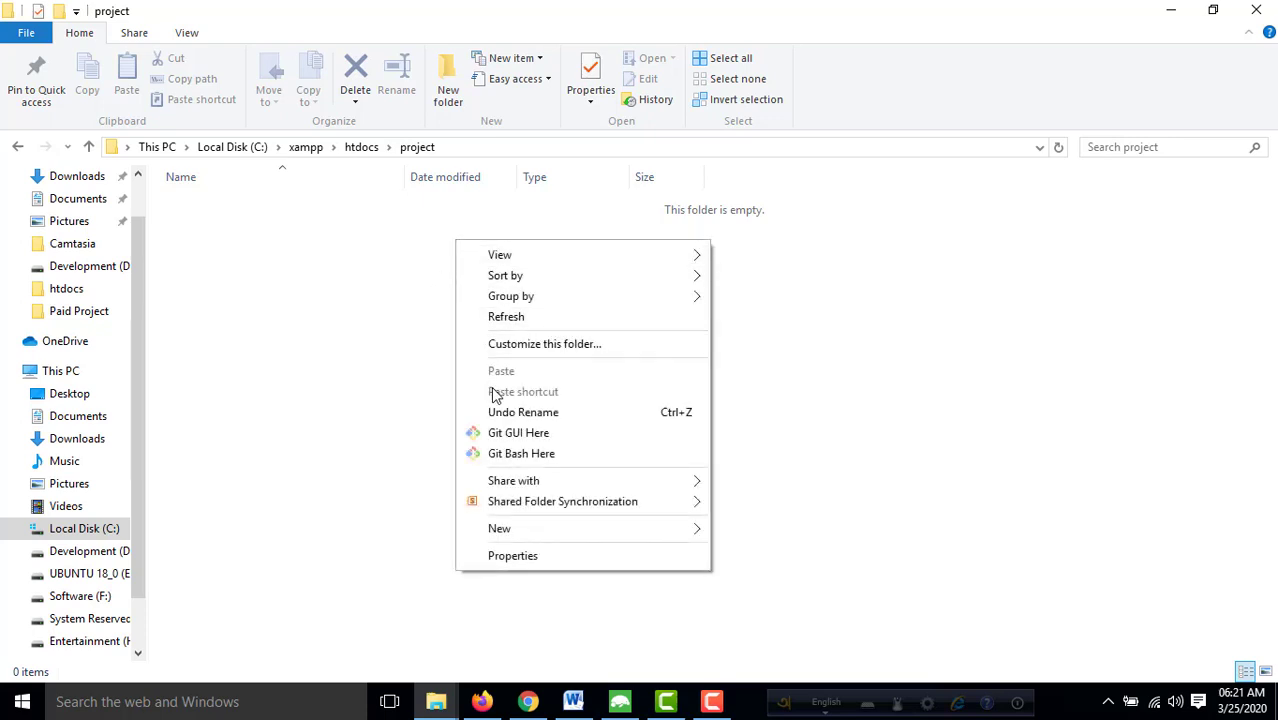
{"action": "left_click", "coordinate": [520, 455]}
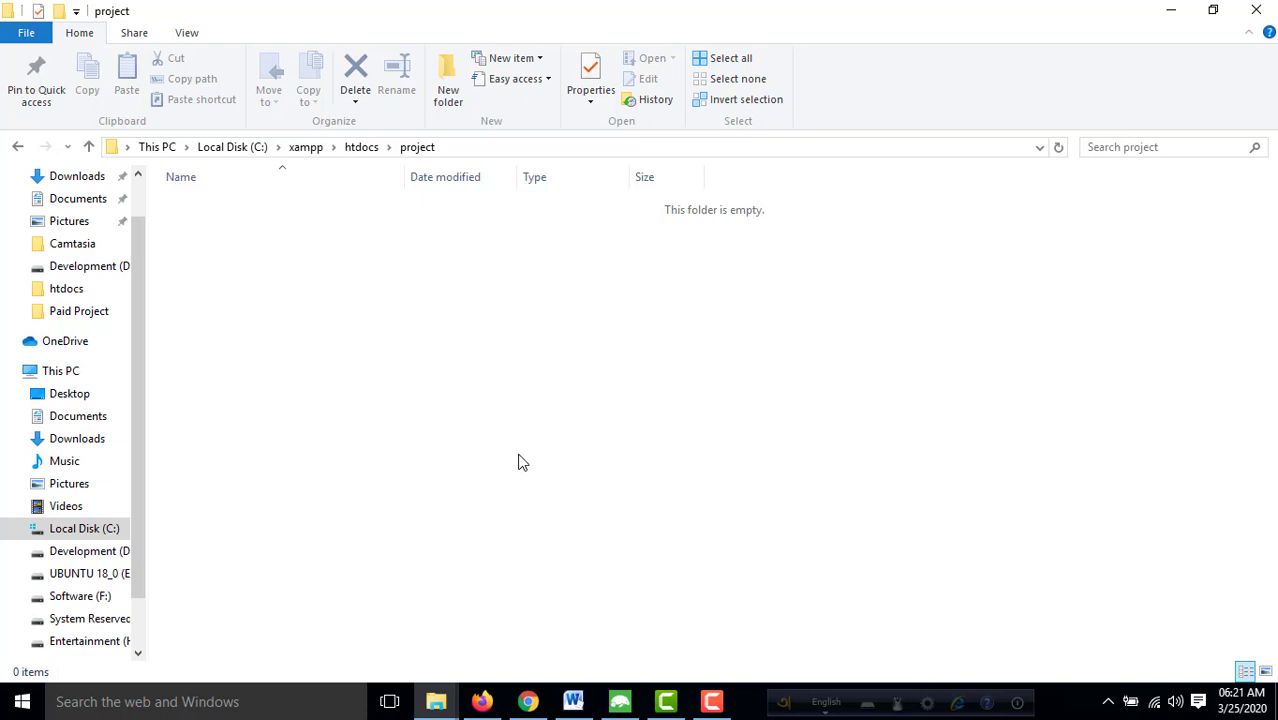
- Bring up the Git Bash terminal for the project folder and enlarge its text by several sizes
{"action": "left_click", "coordinate": [611, 136]}
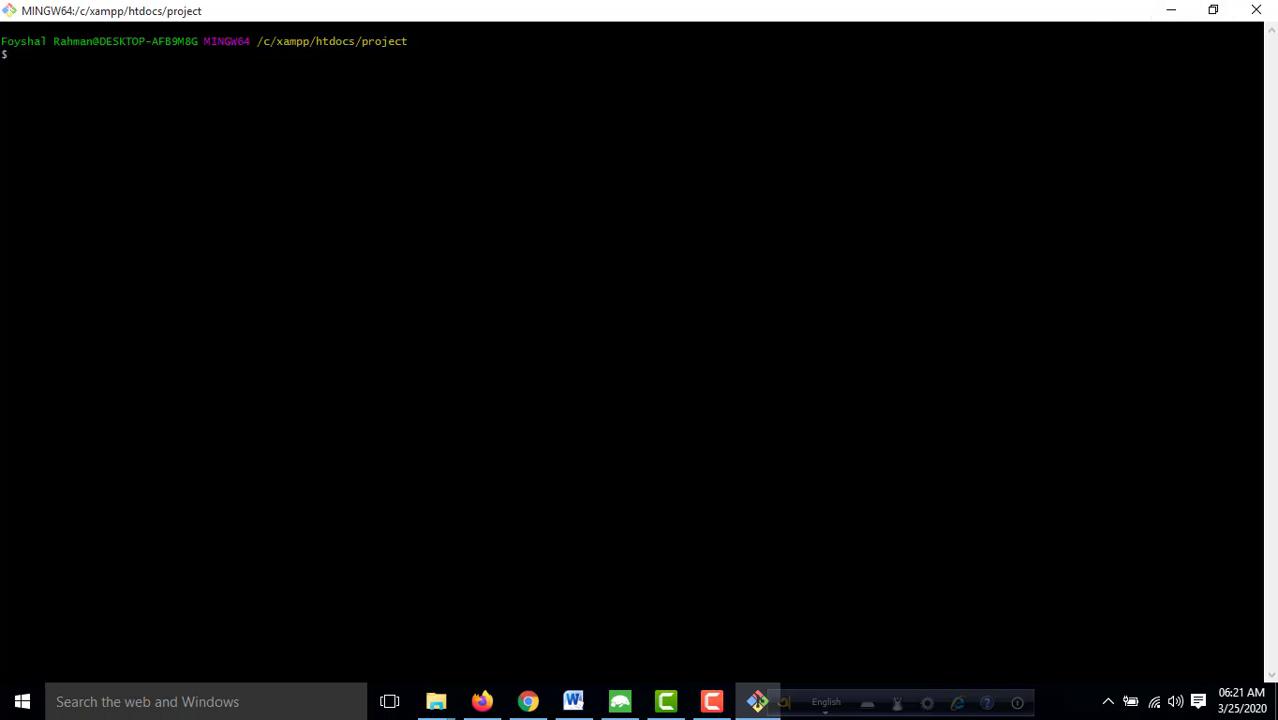
{"action": "key", "text": "ctrl+plus"}
{"action": "key", "text": "ctrl+plus"}
{"action": "key", "text": "ctrl+plus"}
{"action": "key", "text": "ctrl+plus"}
{"action": "key", "text": "ctrl+plus"}
{"action": "key", "text": "ctrl+plus"}
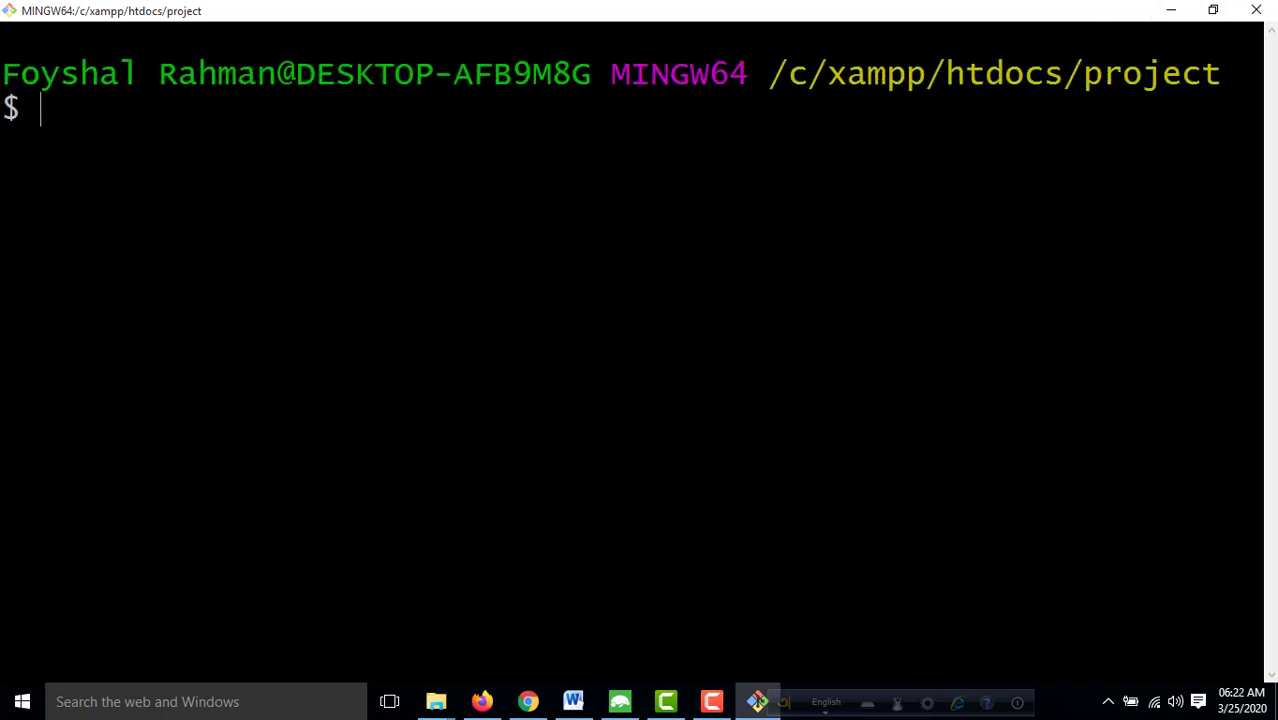
{"action": "key", "text": "ctrl+plus"}
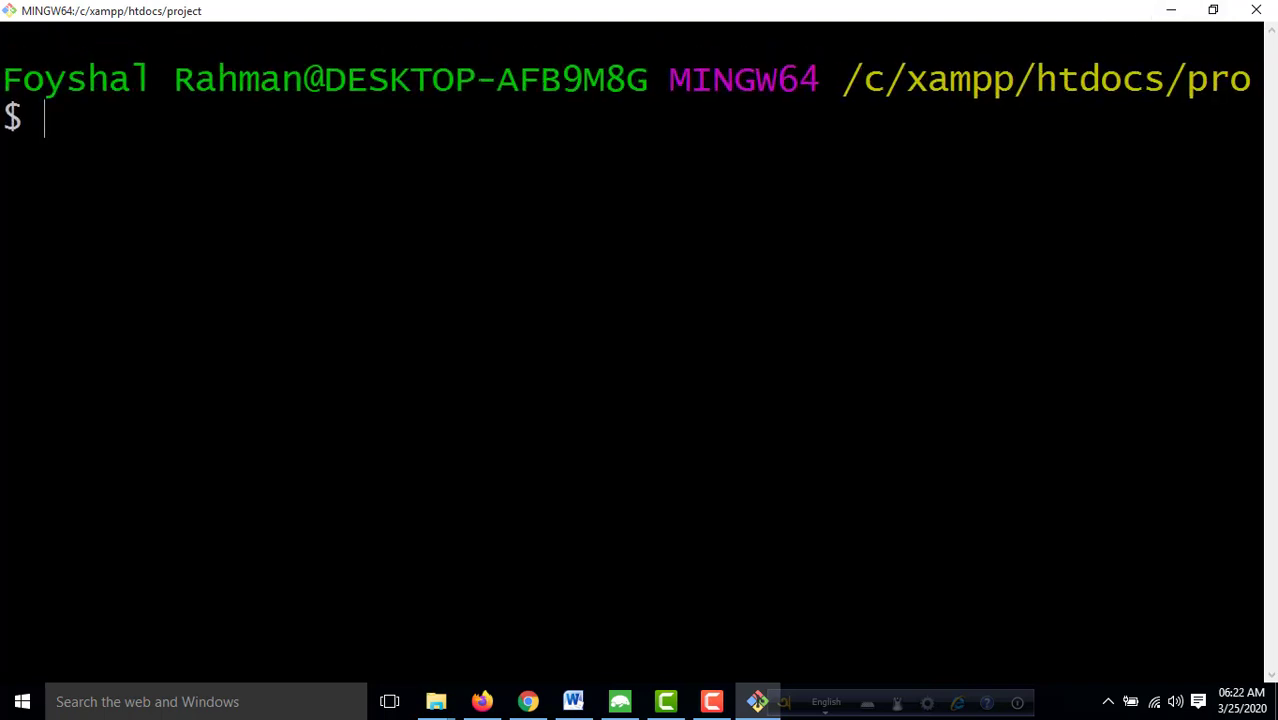
- Install the MongoDB PHP library in the project folder by running composer require mongodb/mongodb
{"action": "type", "text": "com"}
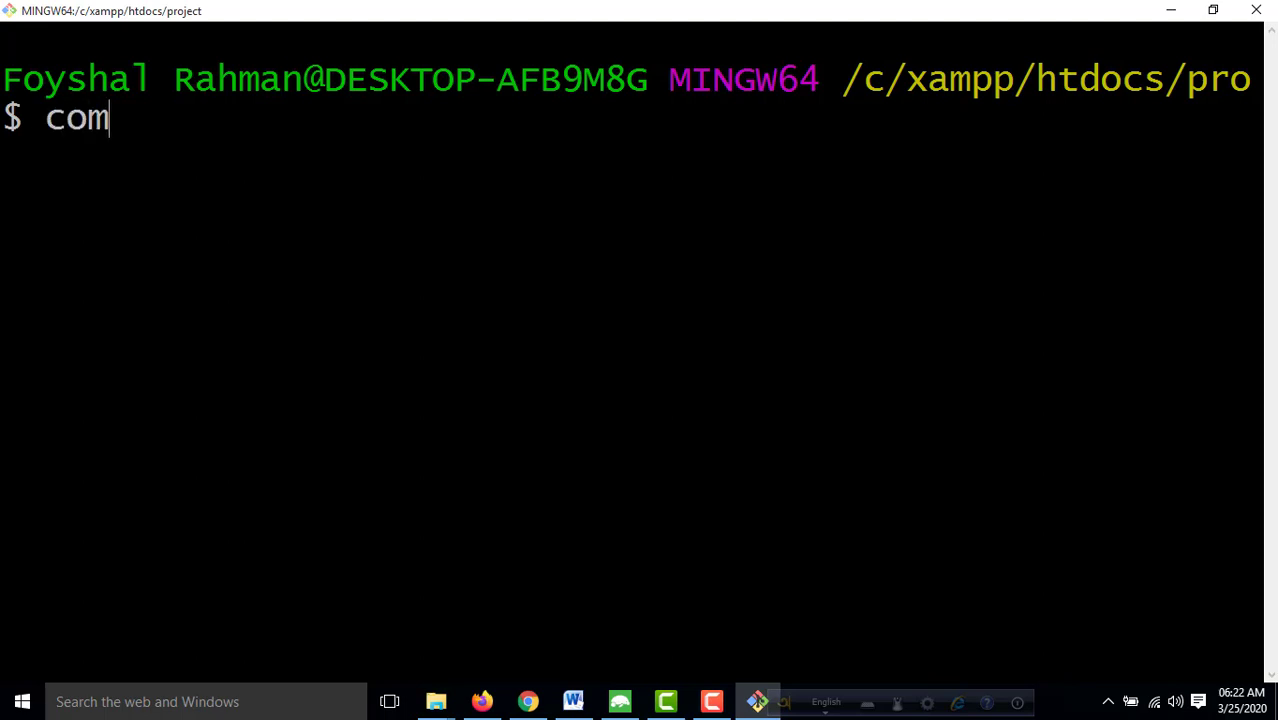
{"action": "type", "text": "poser "}
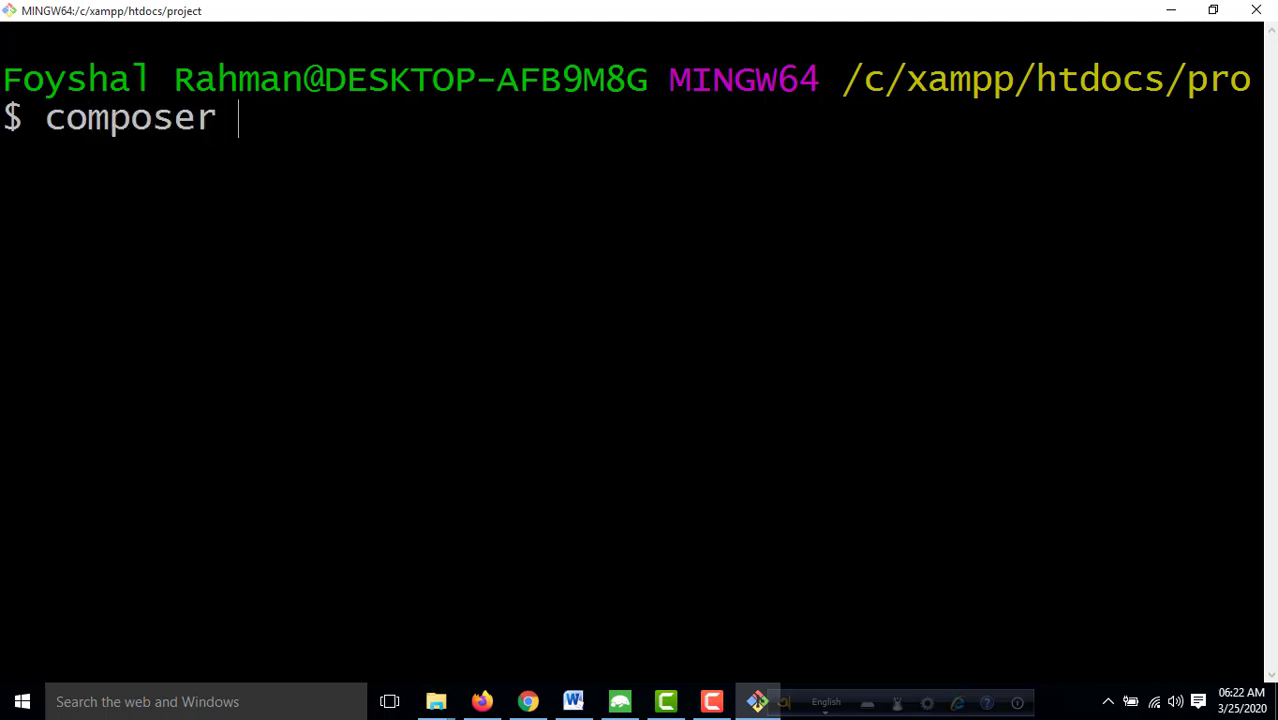
{"action": "type", "text": "req"}
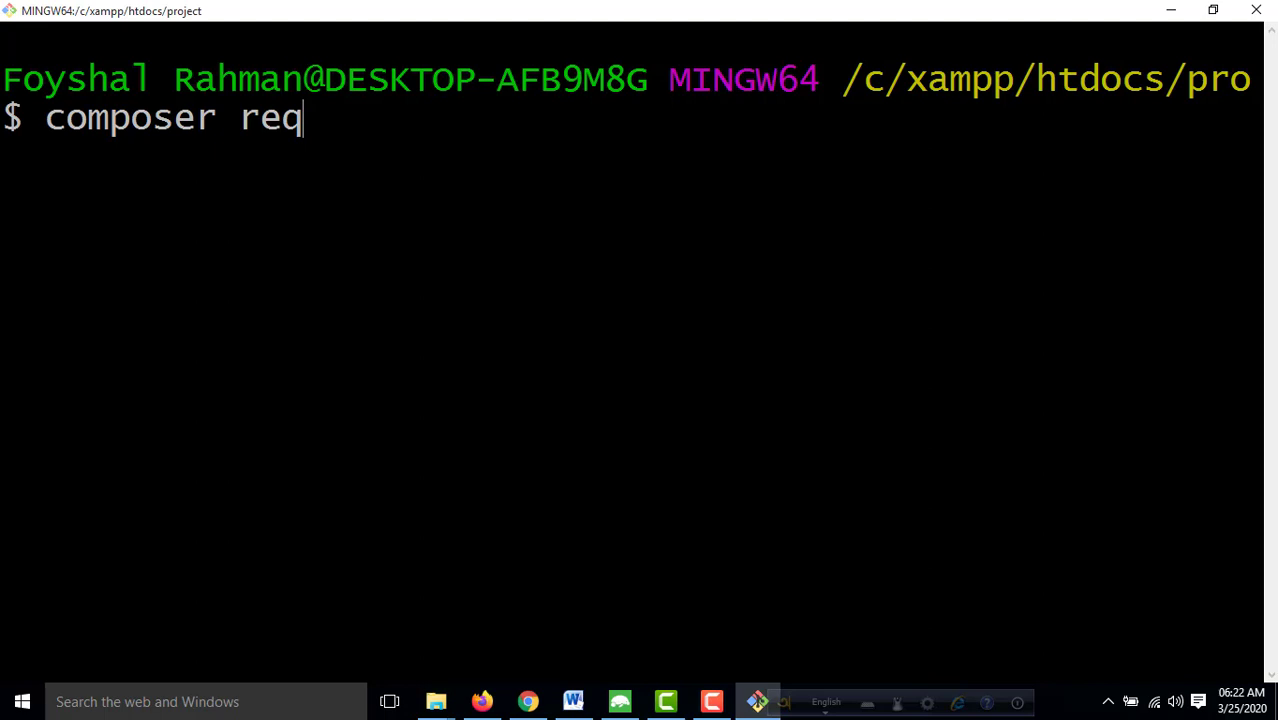
{"action": "type", "text": "uire "}
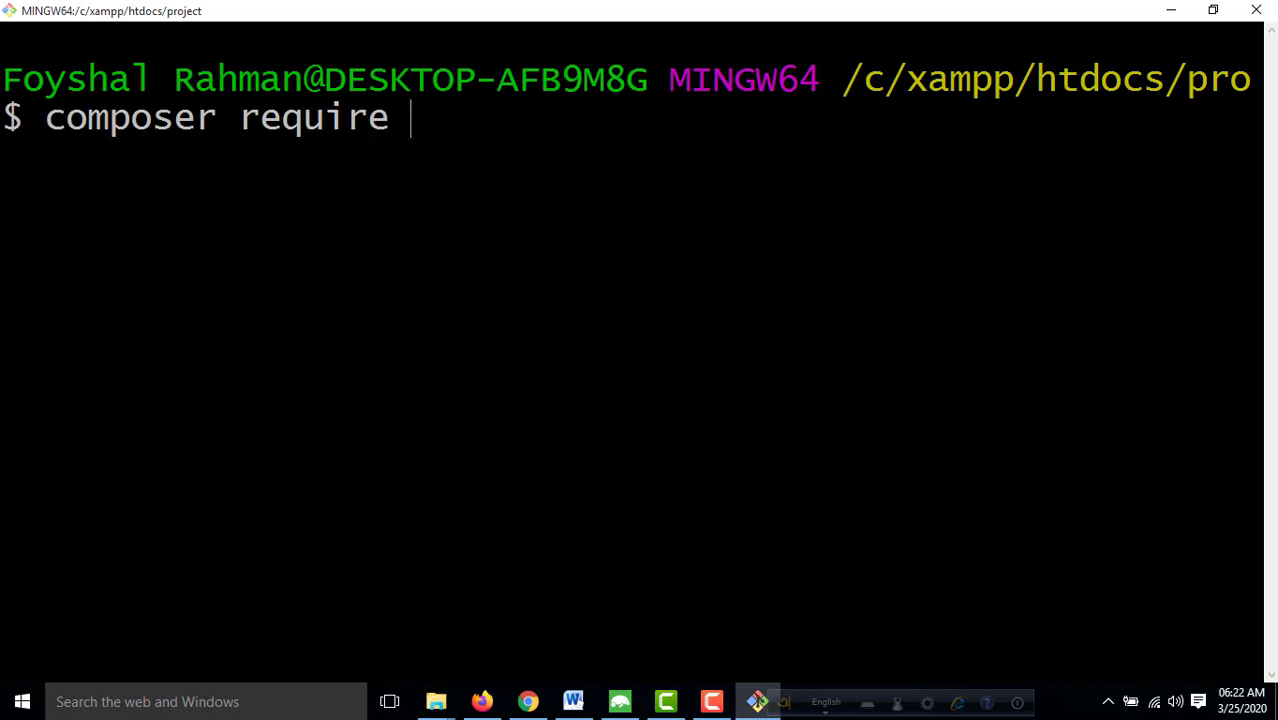
{"action": "type", "text": "mongodb"}
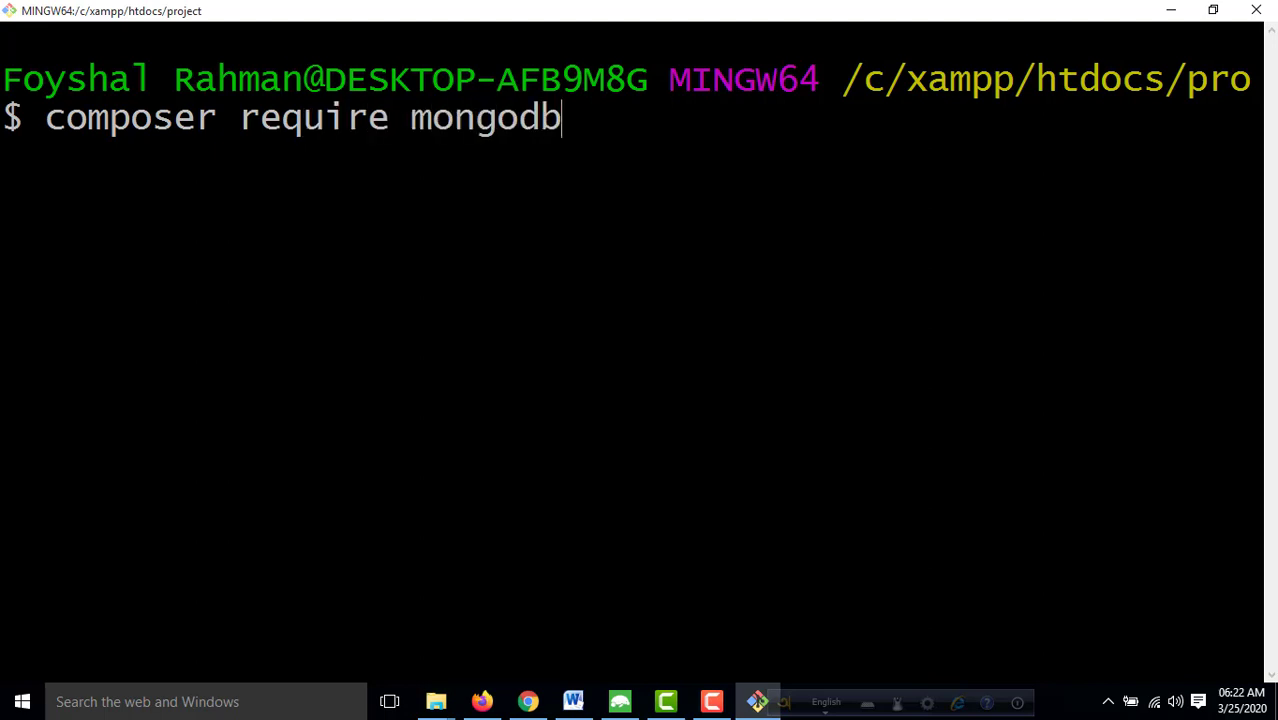
{"action": "type", "text": "/mongodb"}
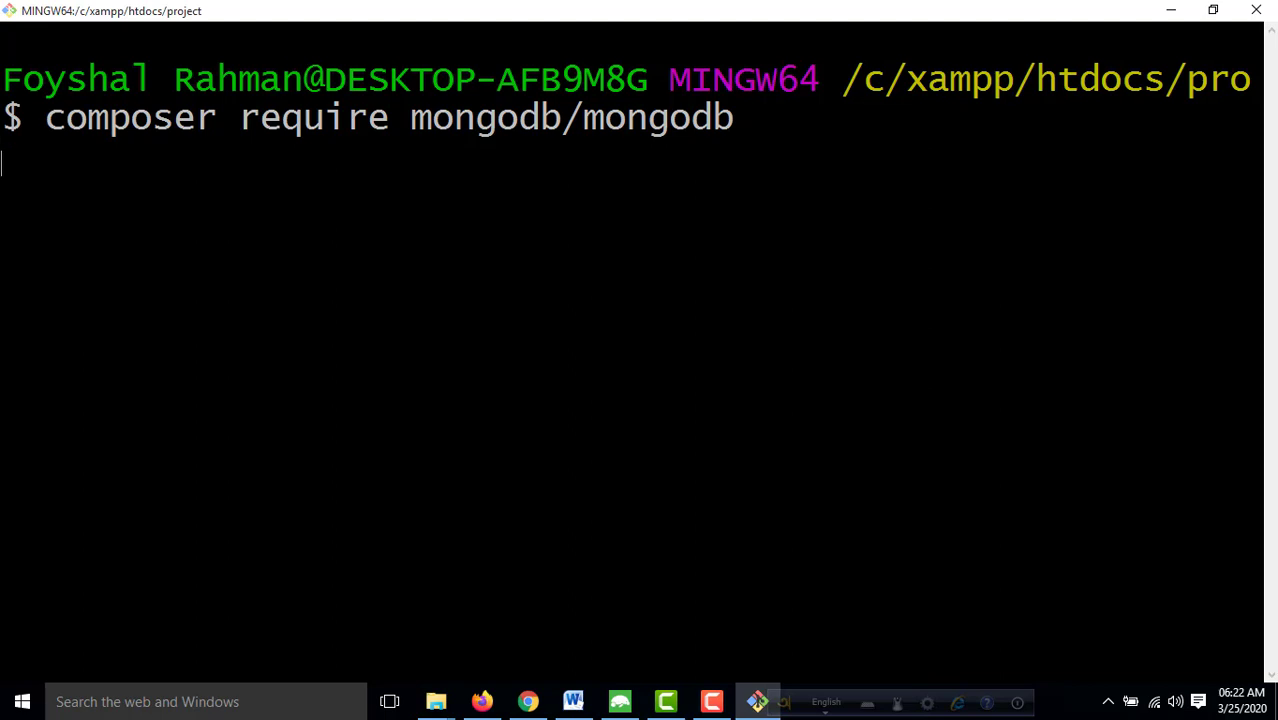
{"action": "key", "text": "Return"}
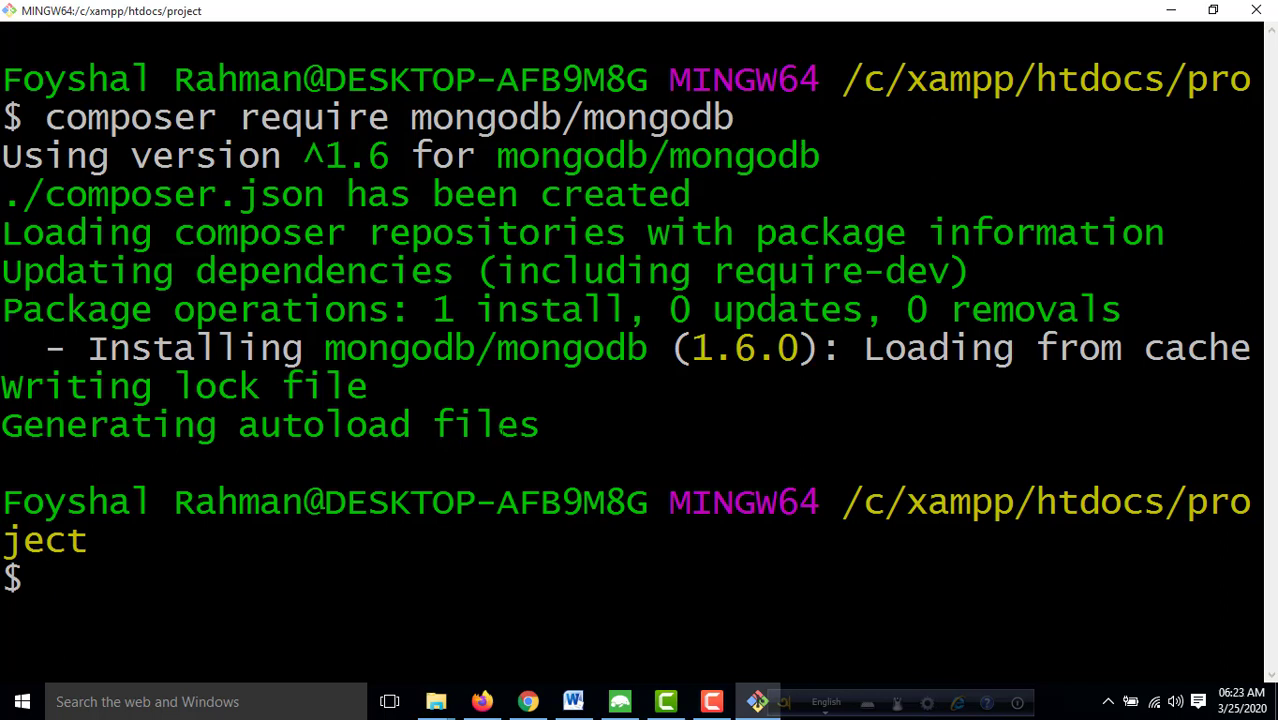
- Minimize the terminal and examine the package files in the project's vendor\mongodb\mongodb folder
{"action": "left_click", "coordinate": [1171, 10]}
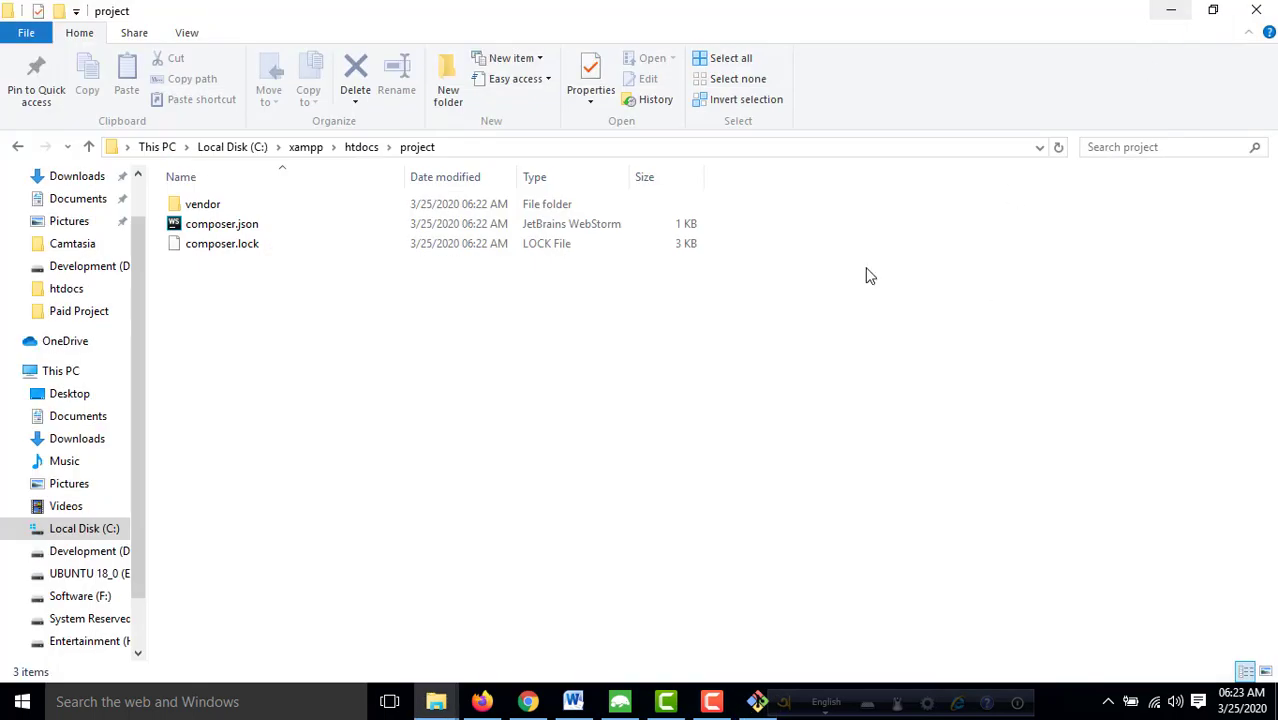
{"action": "double_click", "coordinate": [206, 206]}
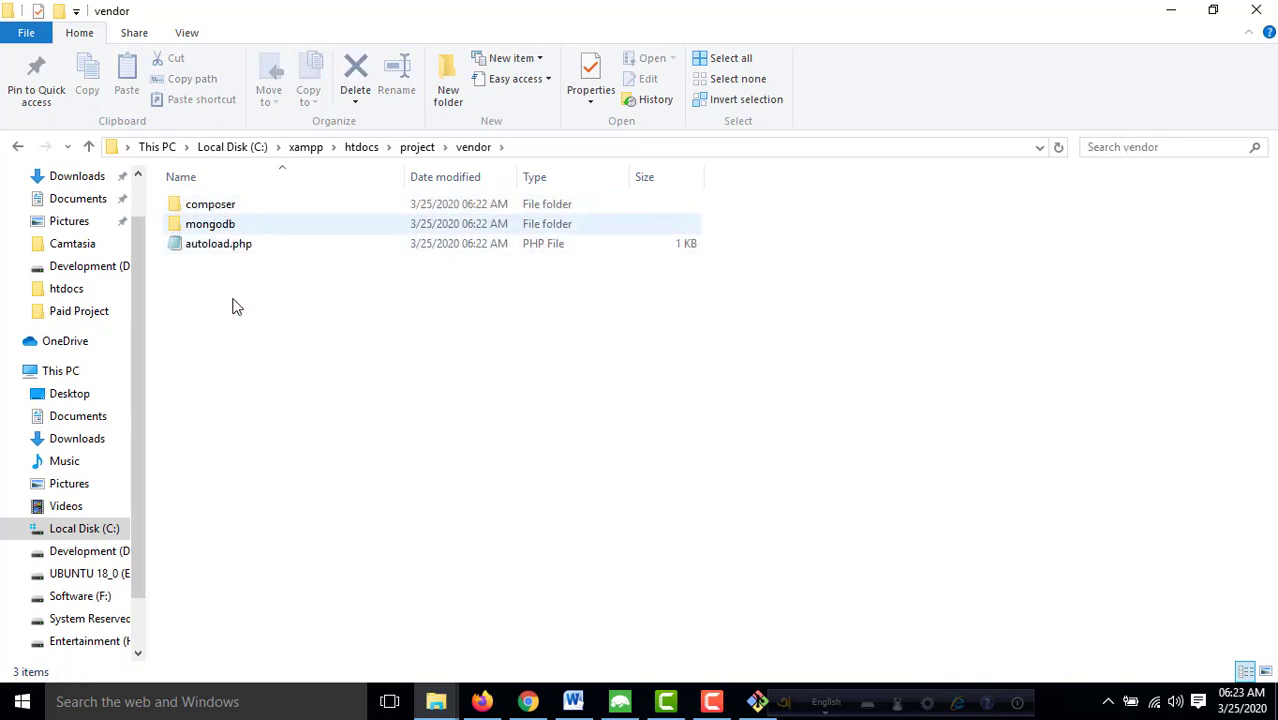
{"action": "double_click", "coordinate": [230, 226]}
{"action": "double_click", "coordinate": [234, 210]}
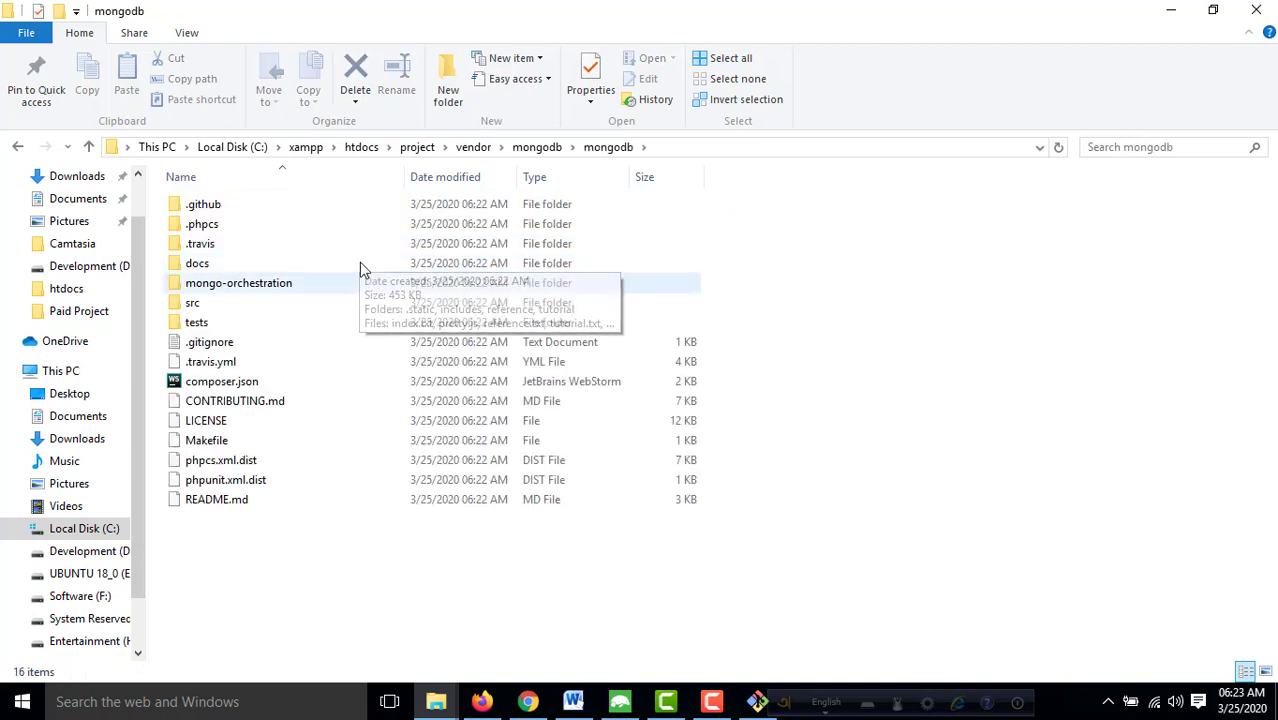
- Go back up to the htdocs folder and close its File Explorer window
{"action": "left_click", "coordinate": [13, 147]}
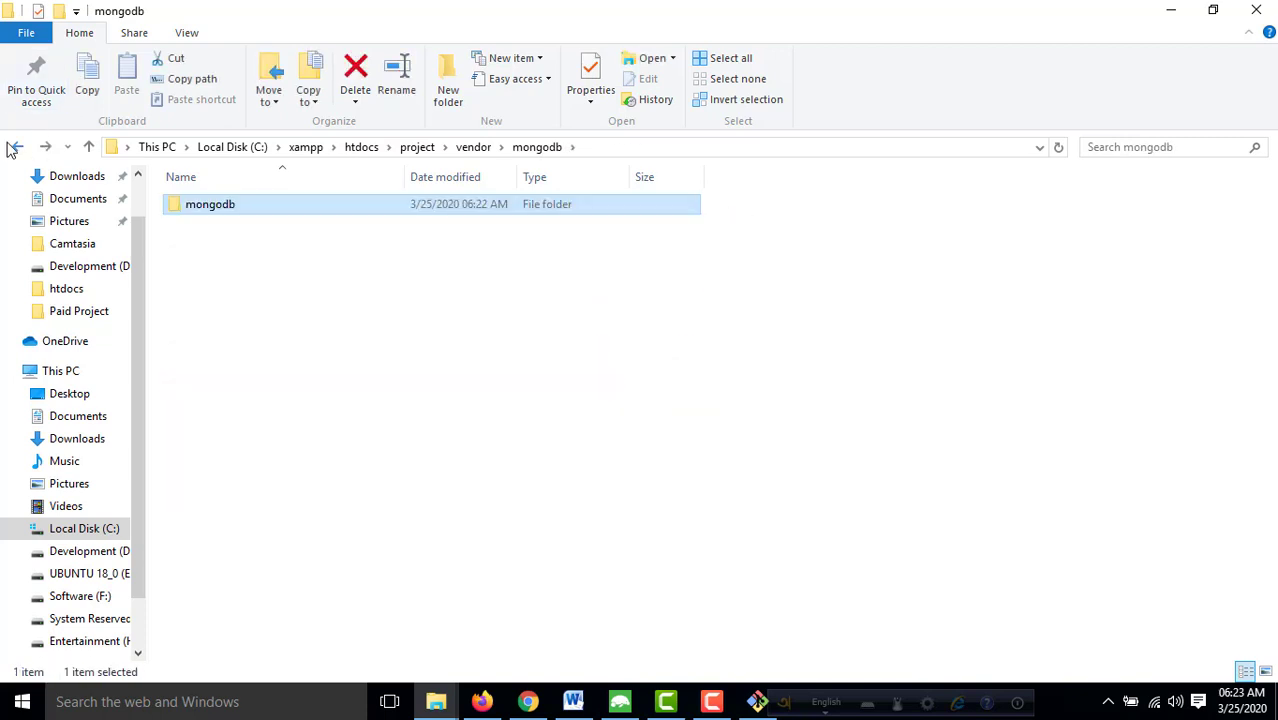
{"action": "left_click", "coordinate": [13, 147]}
{"action": "left_click", "coordinate": [13, 147]}
{"action": "left_click", "coordinate": [13, 147]}
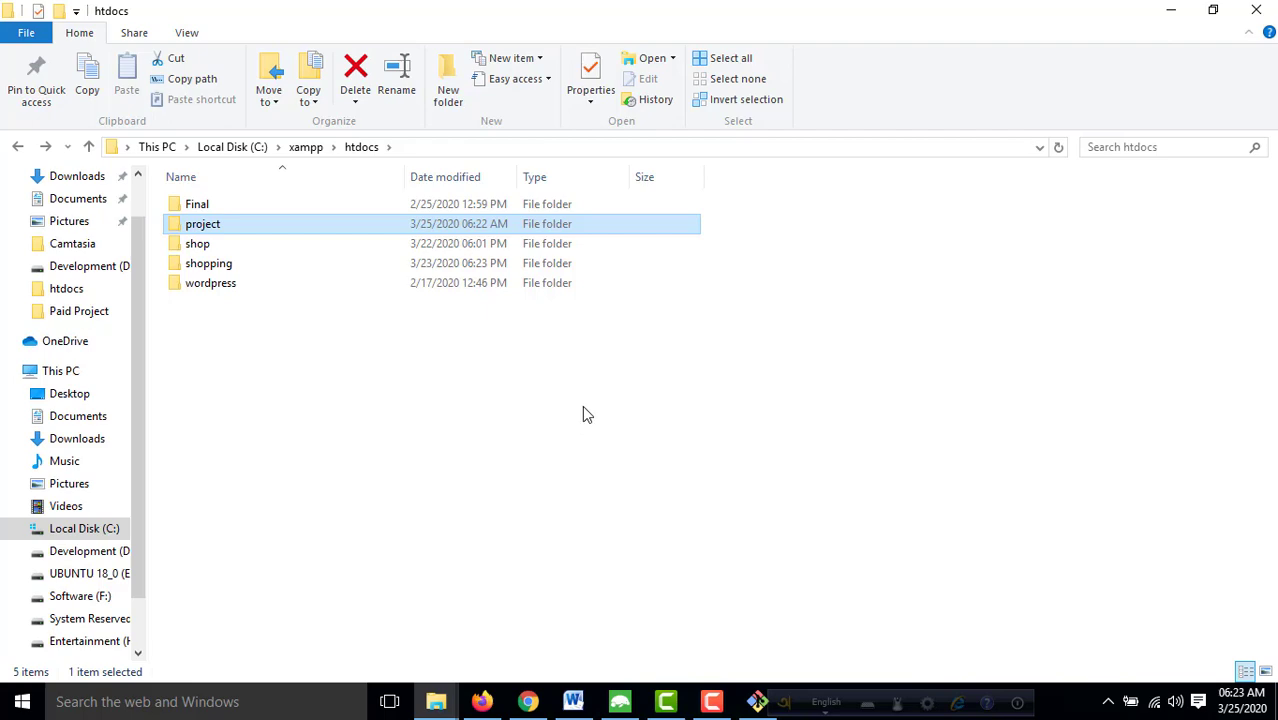
{"action": "left_click", "coordinate": [1258, 9]}
{"action": "left_click", "coordinate": [757, 701]}
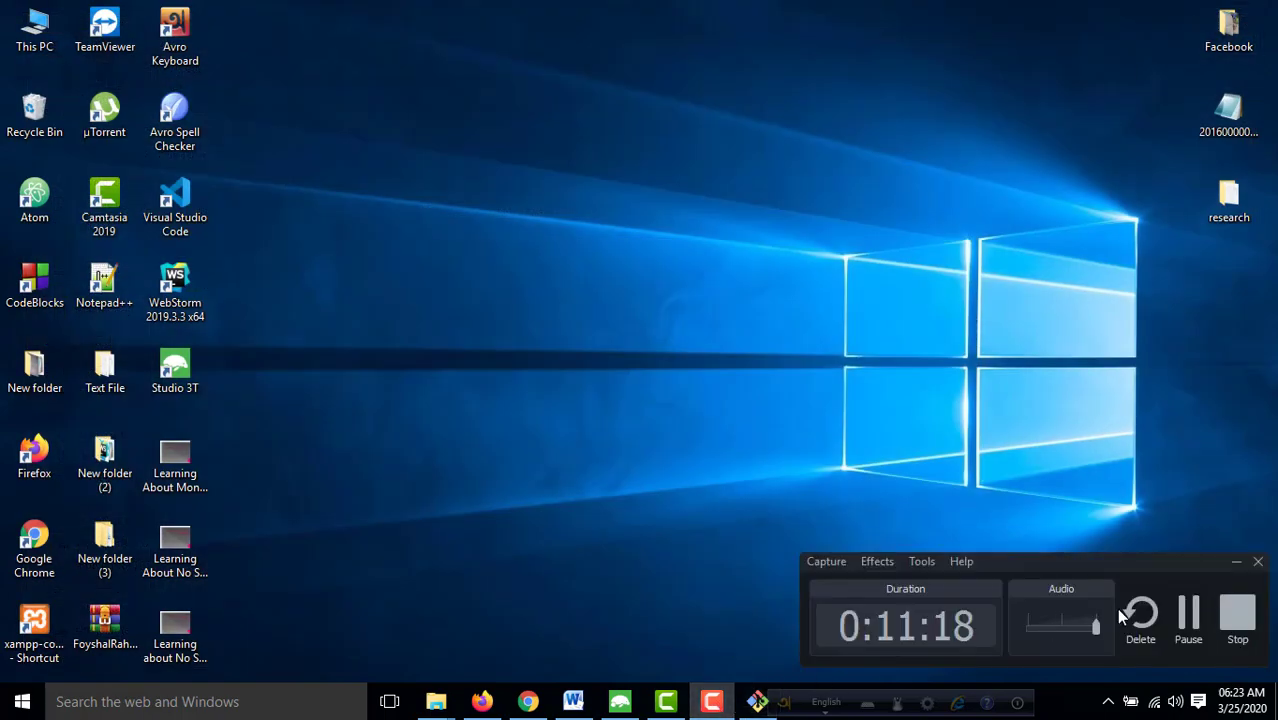